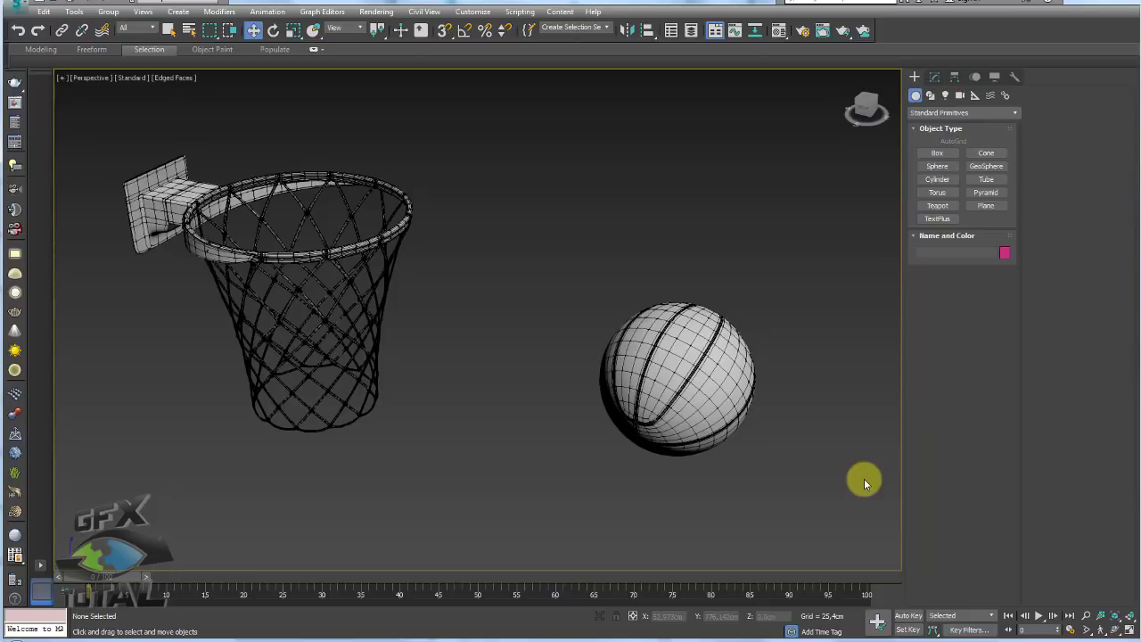
# Select the basketball and lift it up and to the right
pyautogui.scroll(-5, 760, 385)
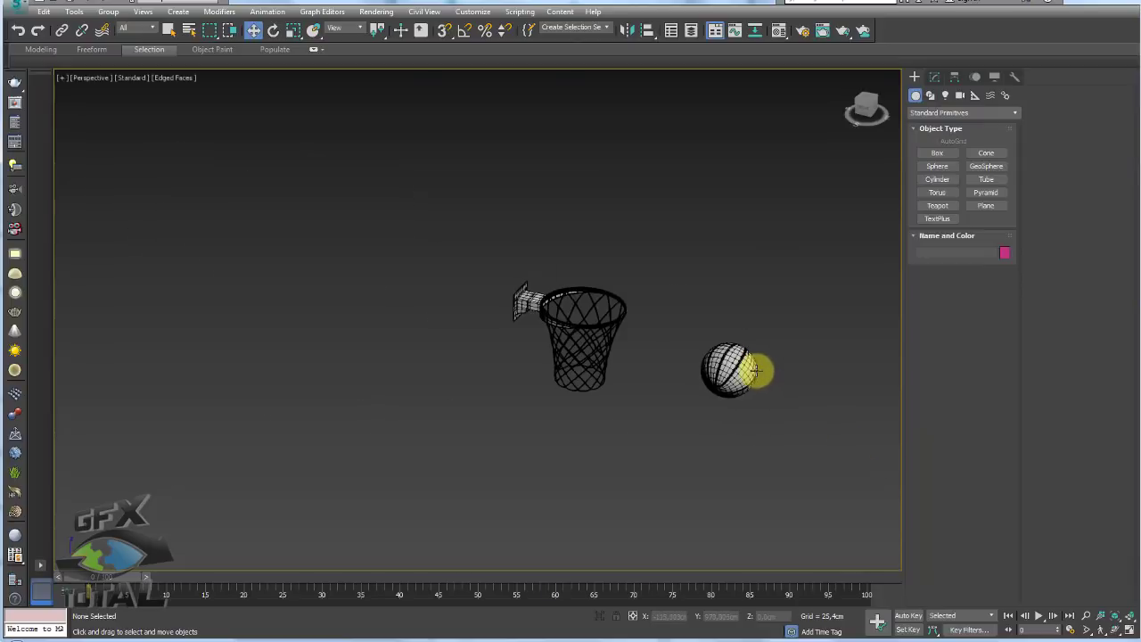
pyautogui.moveTo(807, 401)
pyautogui.mouseDown(button='middle')
pyautogui.moveTo(543, 441)
pyautogui.moveTo(535, 418)
pyautogui.moveTo(507, 412)
pyautogui.mouseUp(button='middle')
pyautogui.click(473, 337)
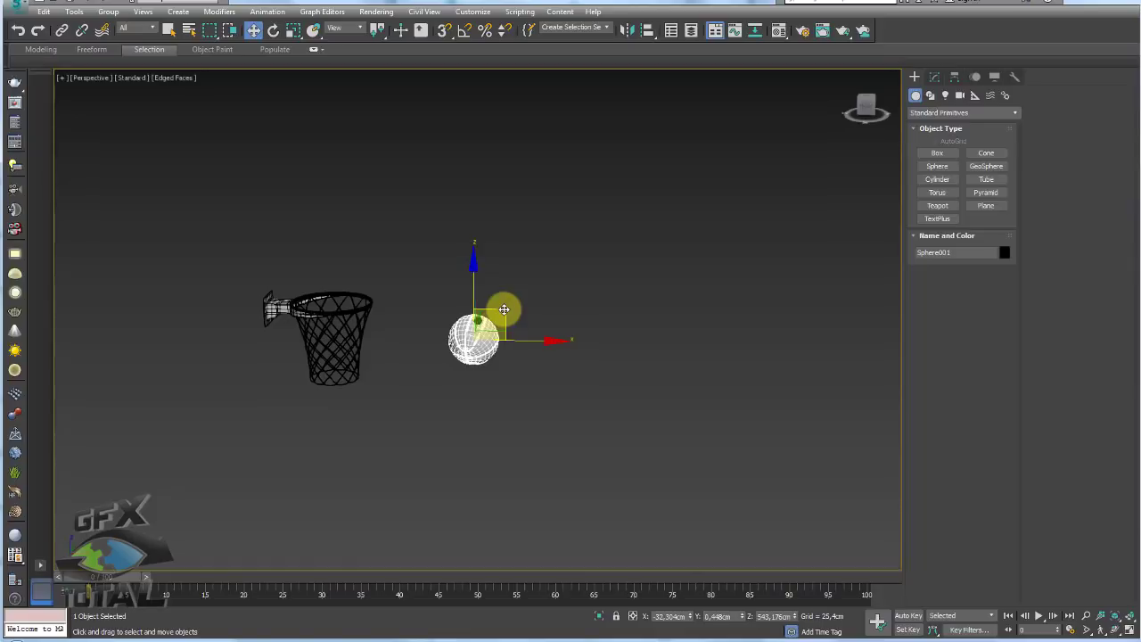
pyautogui.moveTo(504, 310)
pyautogui.mouseDown()
pyautogui.moveTo(582, 200)
pyautogui.moveTo(337, 253)
pyautogui.mouseUp()
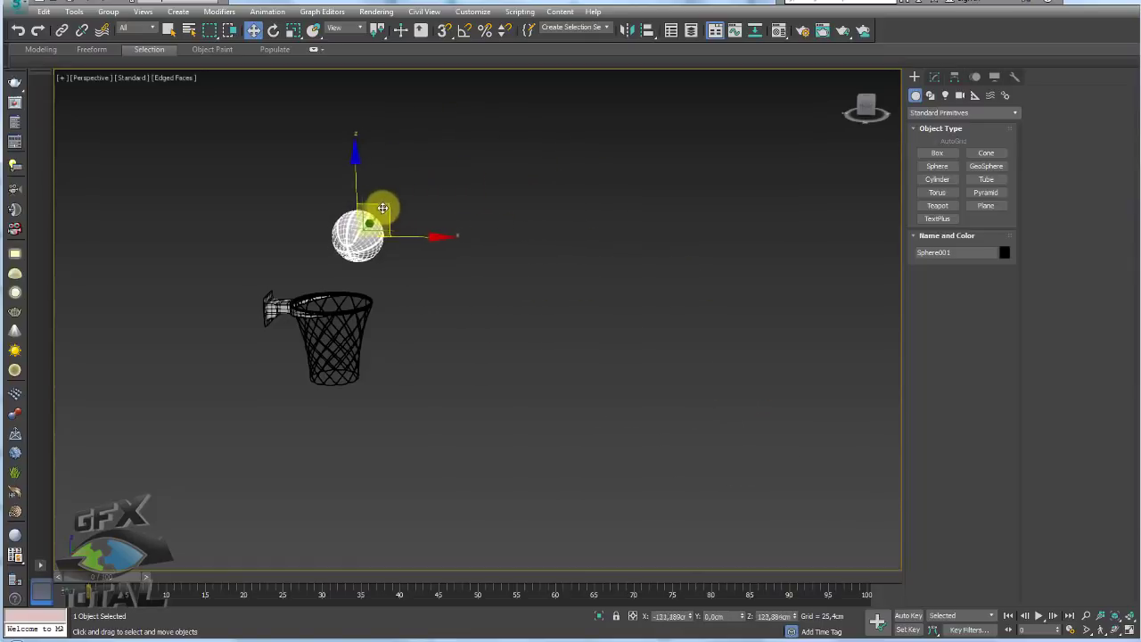
# Try the ball over the rim and down into the basket, then undo the drop
pyautogui.scroll(2, 331, 260)
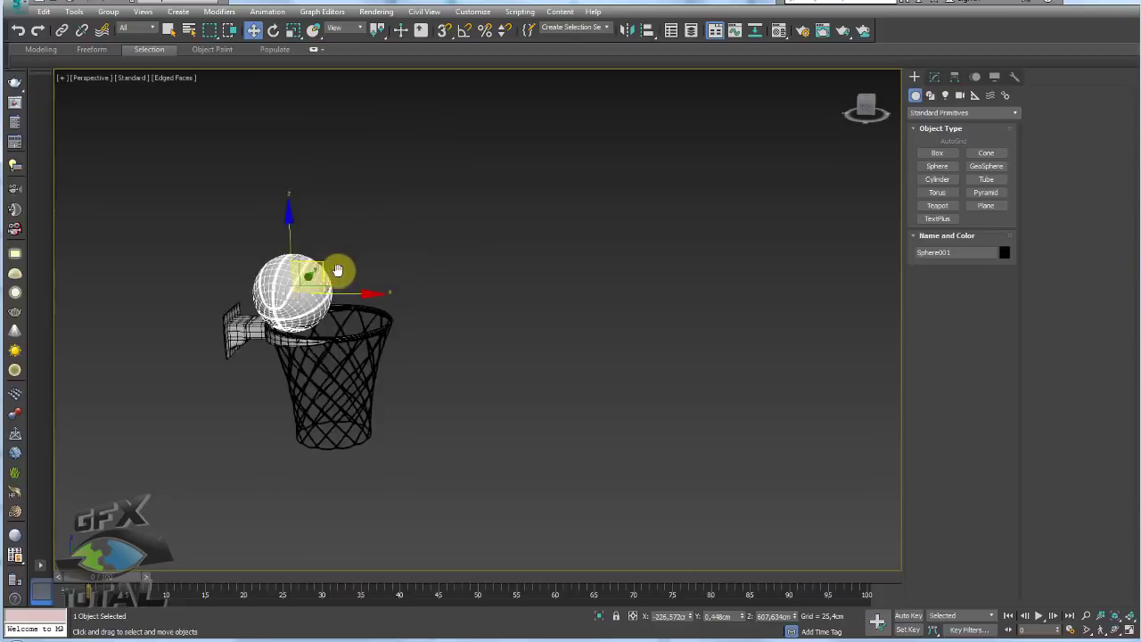
pyautogui.scroll(2, 321, 271)
pyautogui.scroll(2, 337, 287)
pyautogui.moveTo(337, 288)
pyautogui.keyDown('alt'); pyautogui.mouseDown(button='middle')
pyautogui.moveTo(303, 292)
pyautogui.moveTo(395, 288)
pyautogui.mouseUp(button='middle'); pyautogui.keyUp('alt')
pyautogui.moveTo(395, 288)
pyautogui.mouseDown()
pyautogui.moveTo(319, 300)
pyautogui.moveTo(425, 288)
pyautogui.moveTo(298, 262)
pyautogui.moveTo(400, 309)
pyautogui.mouseUp()
pyautogui.keyDown('alt'); pyautogui.moveTo(400, 308); pyautogui.dragTo(378, 247, button='middle'); pyautogui.keyUp('alt')
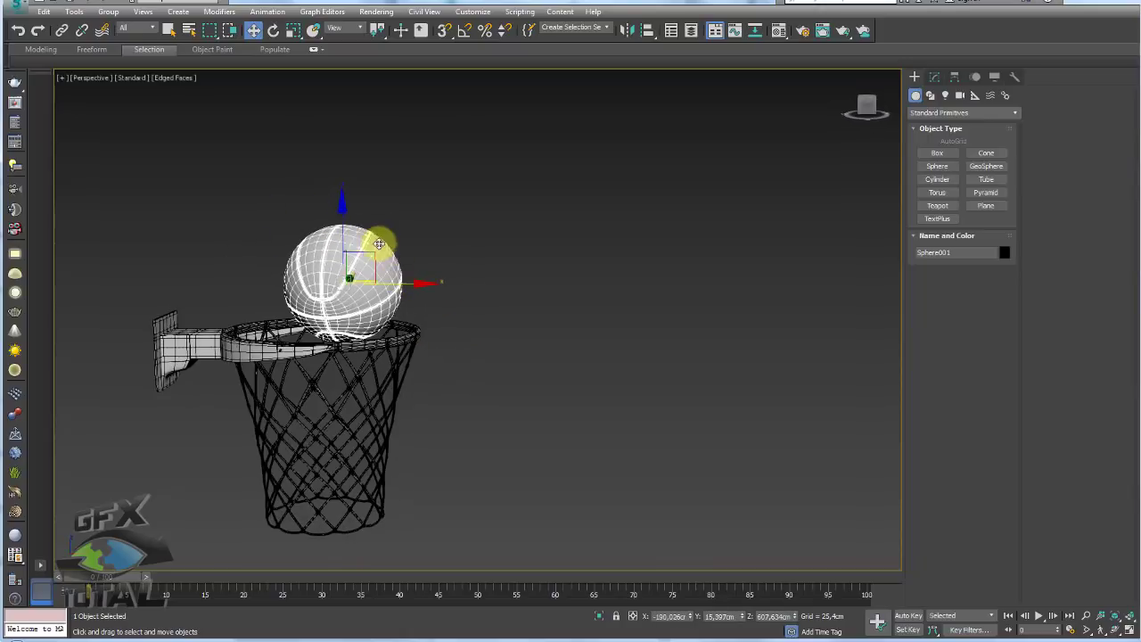
pyautogui.moveTo(344, 199)
pyautogui.mouseDown()
pyautogui.moveTo(341, 388)
pyautogui.moveTo(331, 402)
pyautogui.mouseUp()
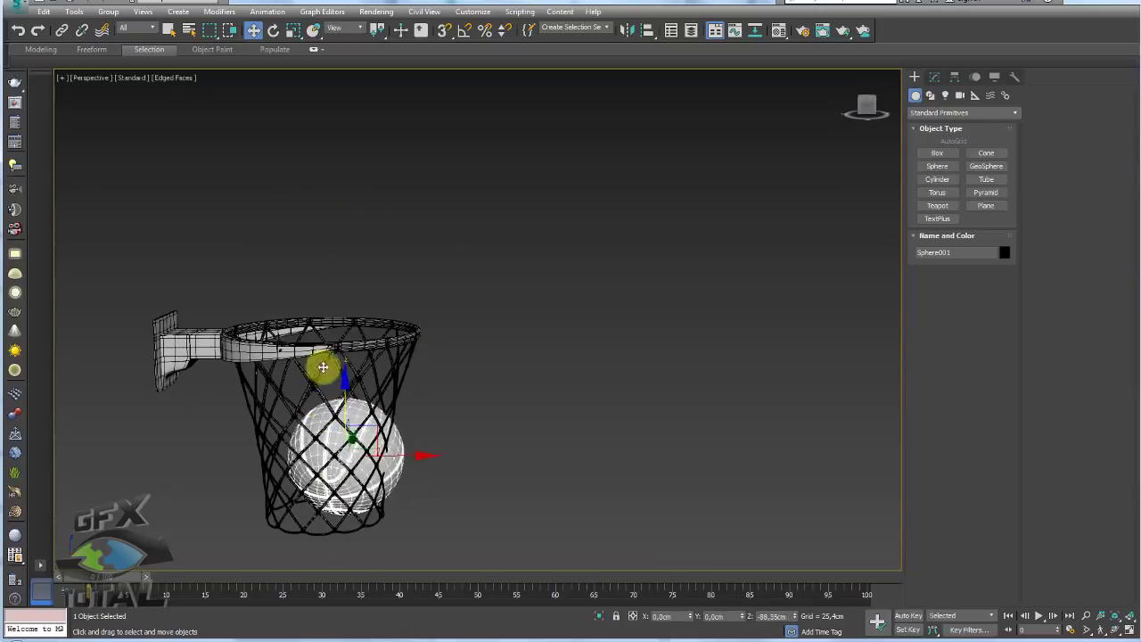
pyautogui.hotkey('ctrl', 'z')
# Place the ball off to the right of the hoop, roughly level with the rim
pyautogui.scroll(-3, 428, 375)
pyautogui.keyDown('alt'); pyautogui.moveTo(428, 375); pyautogui.dragTo(415, 311, button='middle'); pyautogui.keyUp('alt')
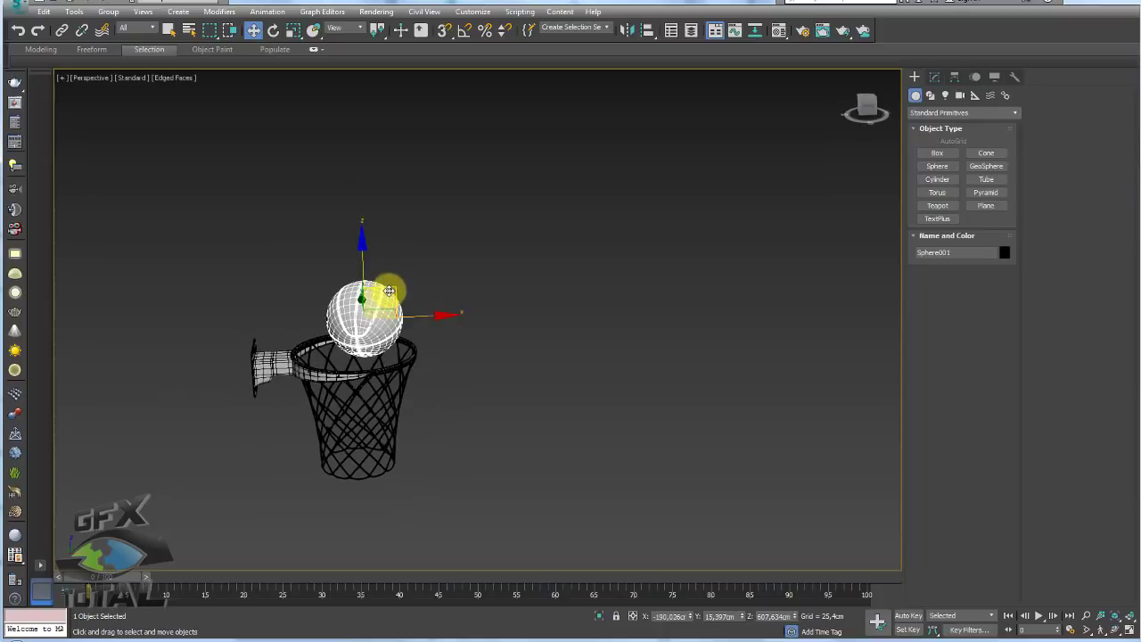
pyautogui.moveTo(390, 295)
pyautogui.mouseDown()
pyautogui.moveTo(365, 280)
pyautogui.moveTo(624, 323)
pyautogui.moveTo(713, 362)
pyautogui.mouseUp()
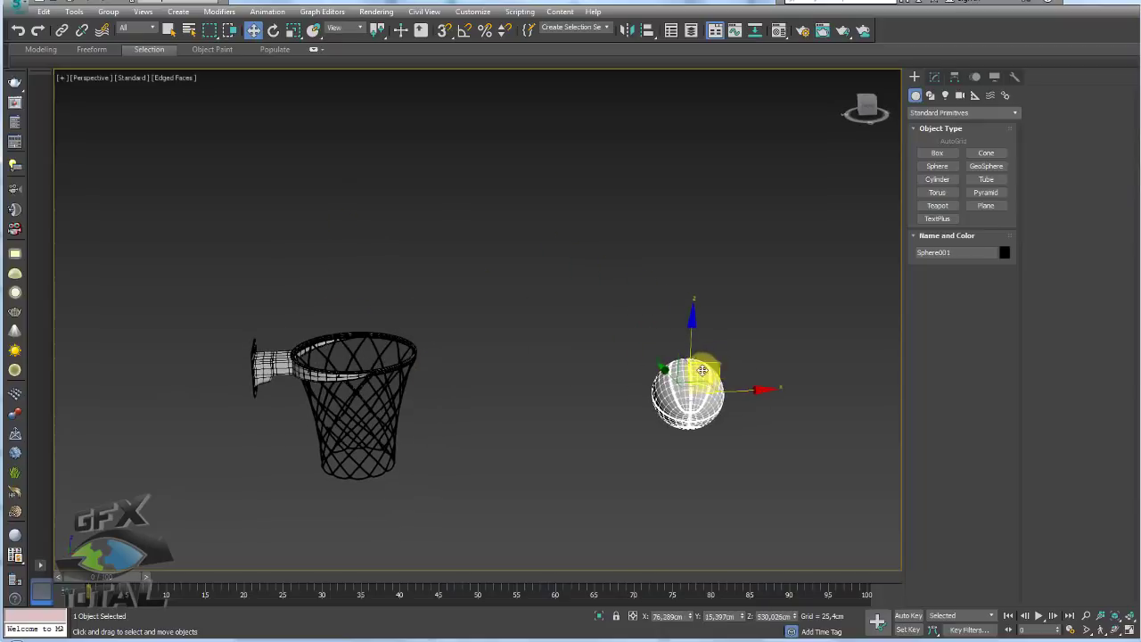
pyautogui.moveTo(713, 362)
pyautogui.mouseDown(button='middle')
pyautogui.moveTo(609, 277)
pyautogui.moveTo(670, 293)
pyautogui.mouseUp(button='middle')
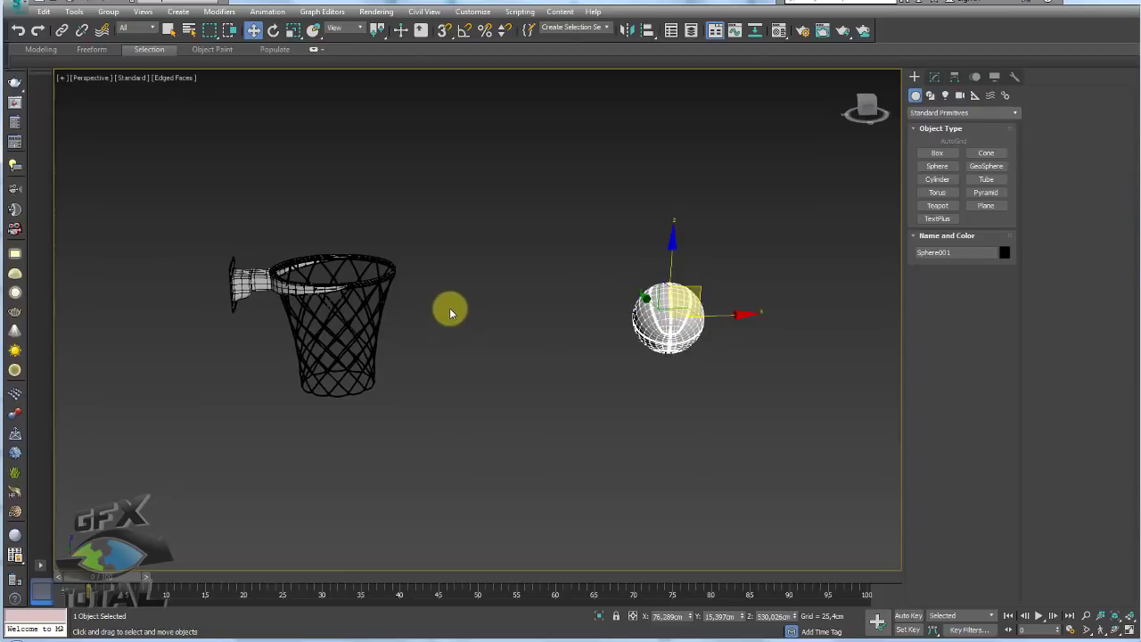
pyautogui.moveTo(451, 312); pyautogui.dragTo(299, 427)
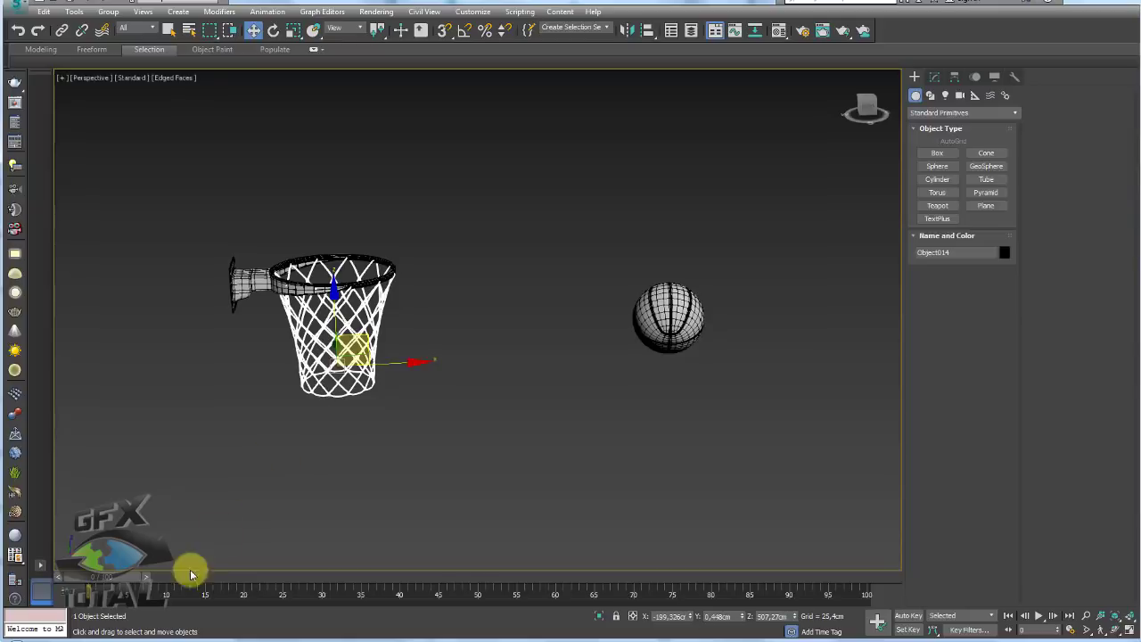
pyautogui.click(152, 632)
pyautogui.scroll(-2, 142, 406)
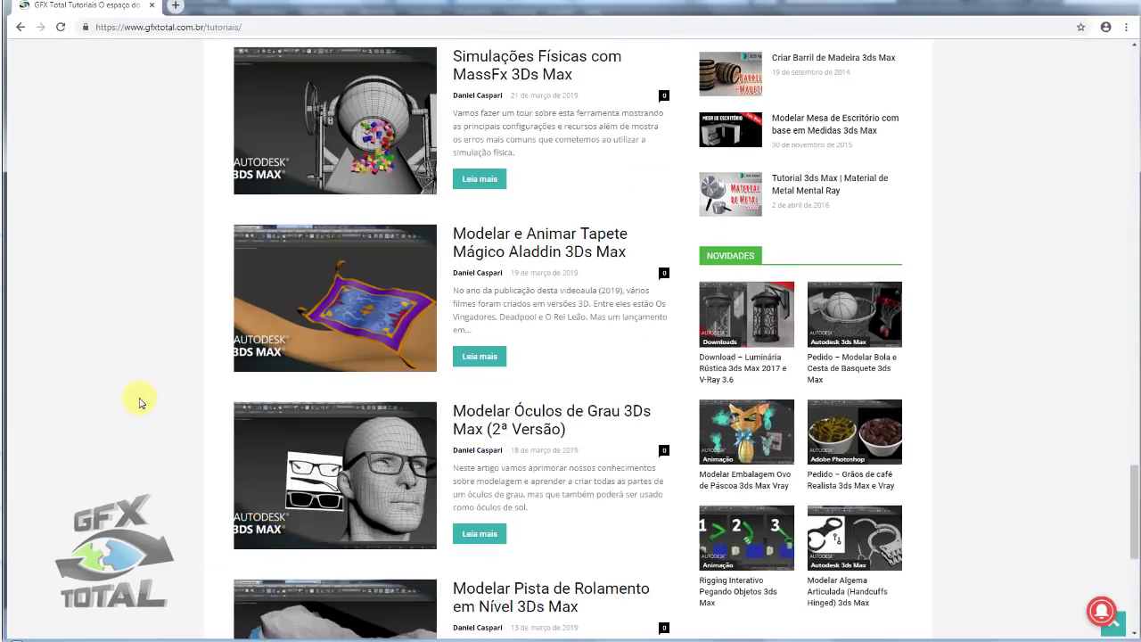
pyautogui.scroll(2, 135, 424)
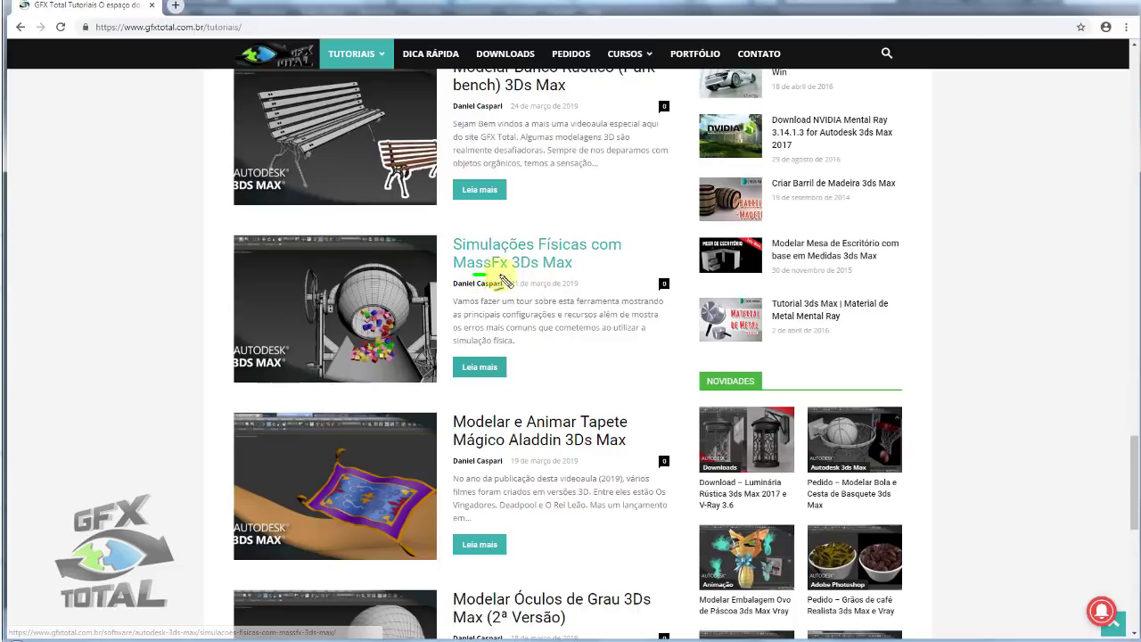
pyautogui.moveTo(468, 272)
pyautogui.mouseDown()
pyautogui.moveTo(448, 248)
pyautogui.moveTo(375, 312)
pyautogui.mouseUp()
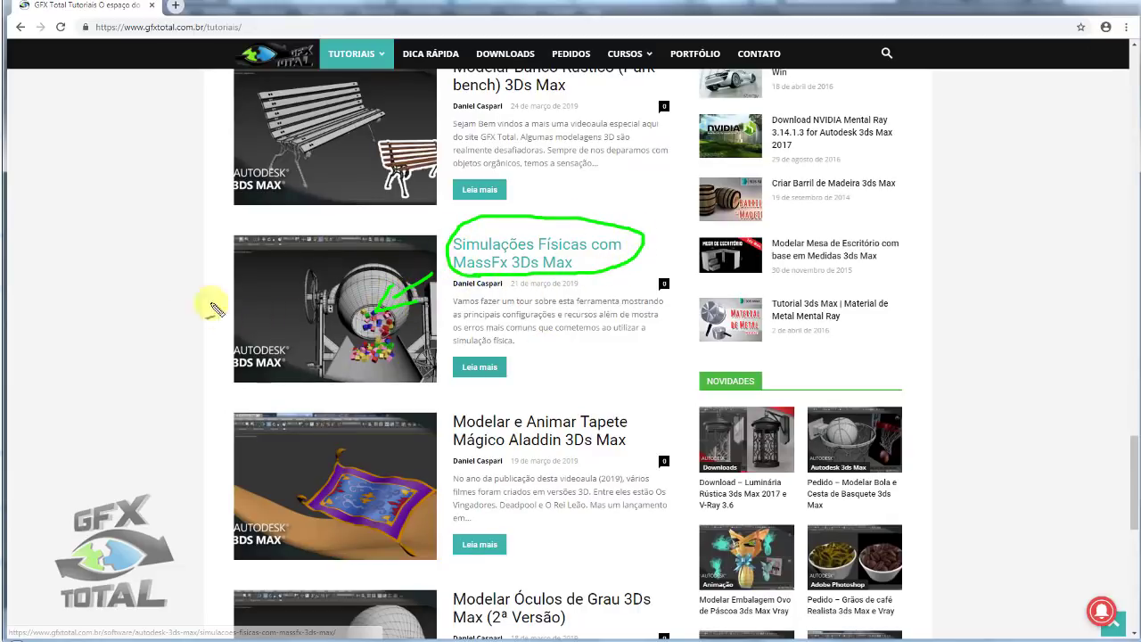
pyautogui.press('Escape')
pyautogui.scroll(-1, 178, 321)
pyautogui.scroll(4, 178, 330)
pyautogui.scroll(5, 178, 330)
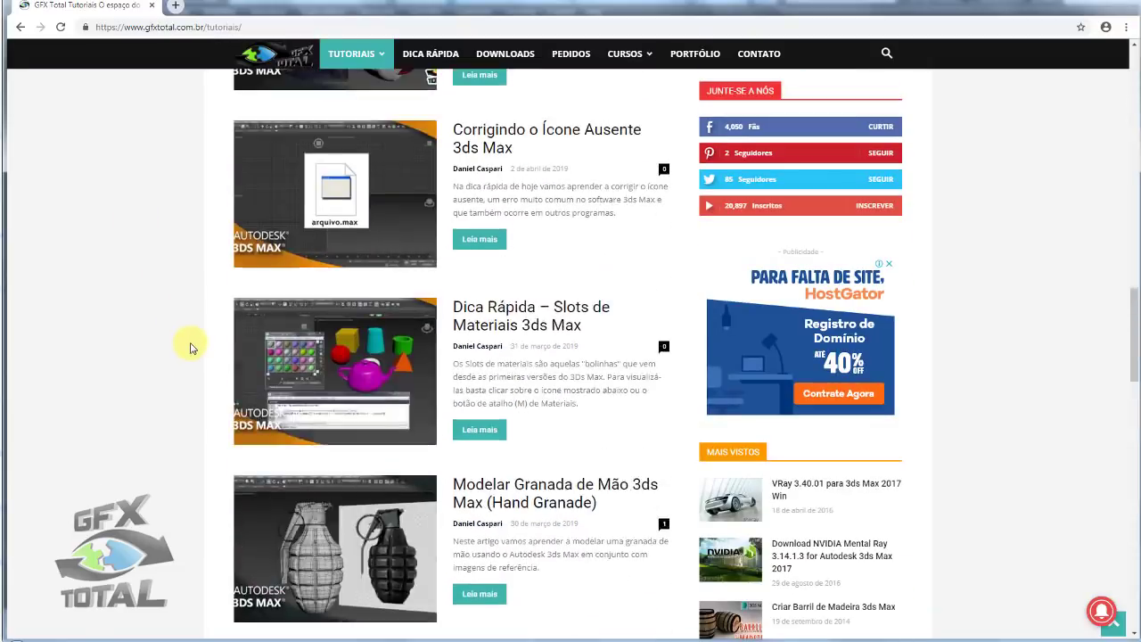
pyautogui.scroll(5, 191, 344)
pyautogui.scroll(5, 183, 357)
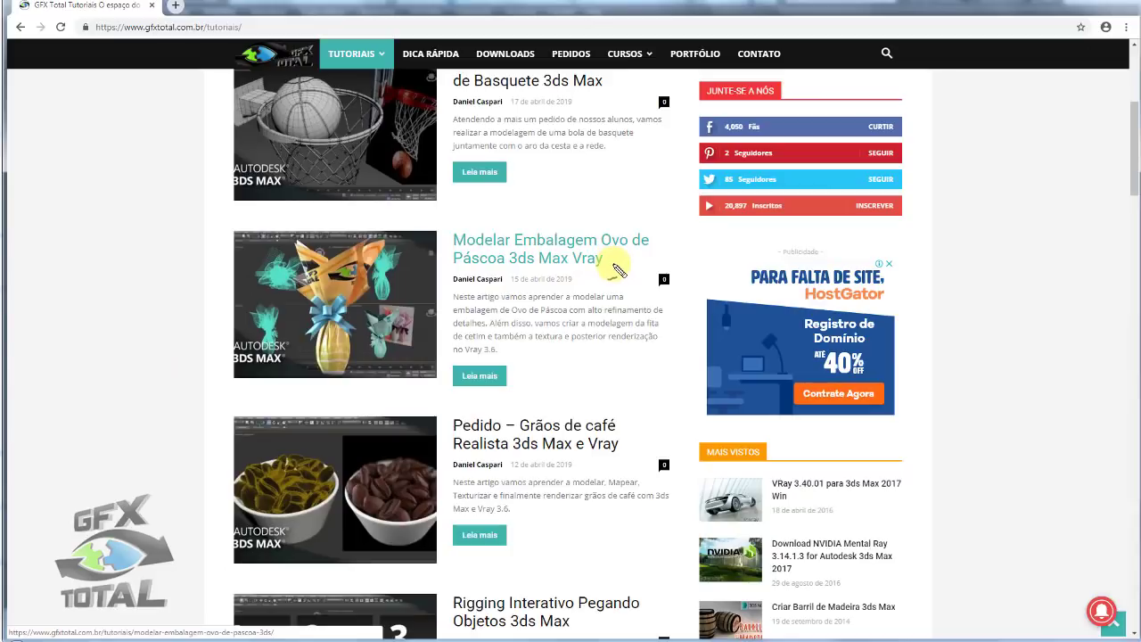
pyautogui.moveTo(598, 266)
pyautogui.mouseDown()
pyautogui.moveTo(639, 220)
pyautogui.moveTo(548, 266)
pyautogui.mouseUp()
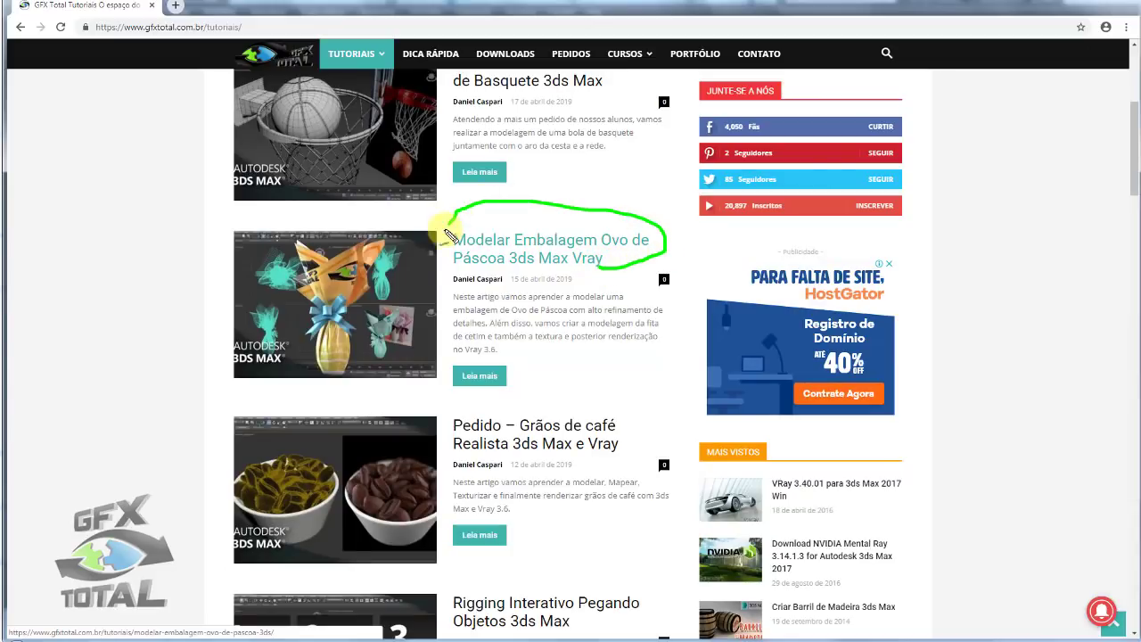
pyautogui.moveTo(403, 308)
pyautogui.mouseDown()
pyautogui.moveTo(327, 378)
pyautogui.moveTo(397, 308)
pyautogui.mouseUp()
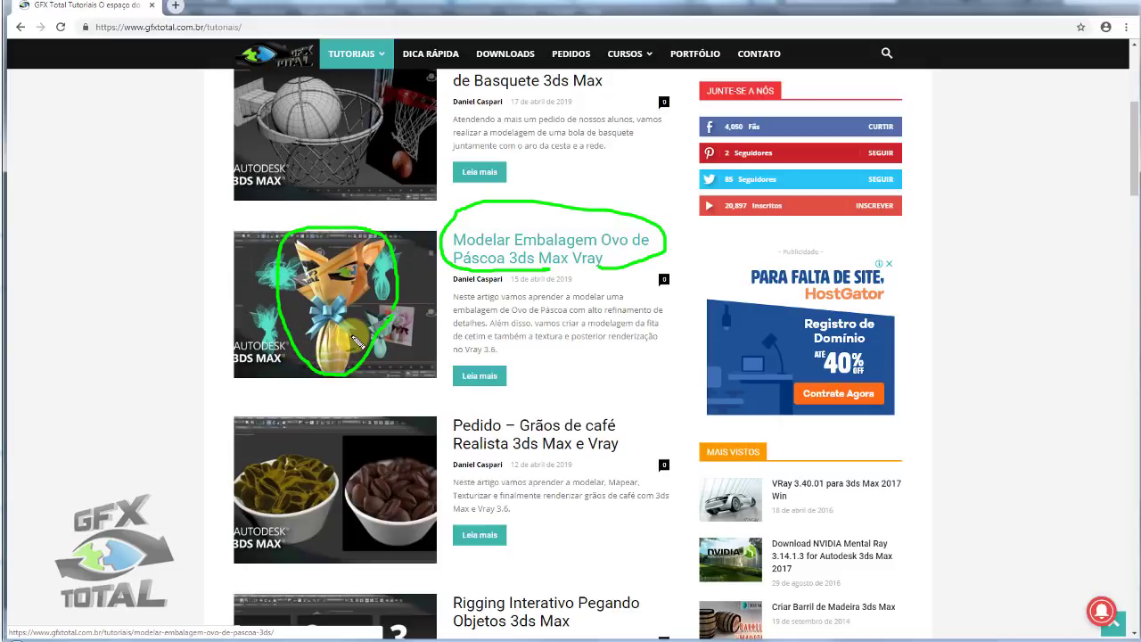
pyautogui.press('Escape')
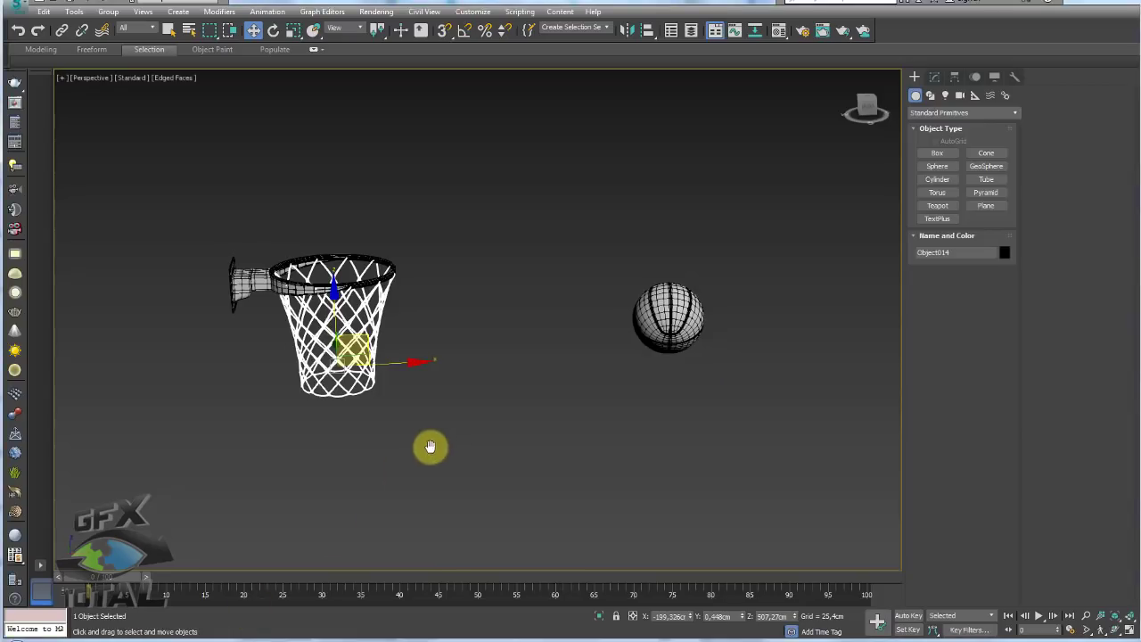
# Select Sphere001 and turn TurboSmooth's Isoline Display off, then back on
pyautogui.moveTo(718, 366); pyautogui.dragTo(624, 250)
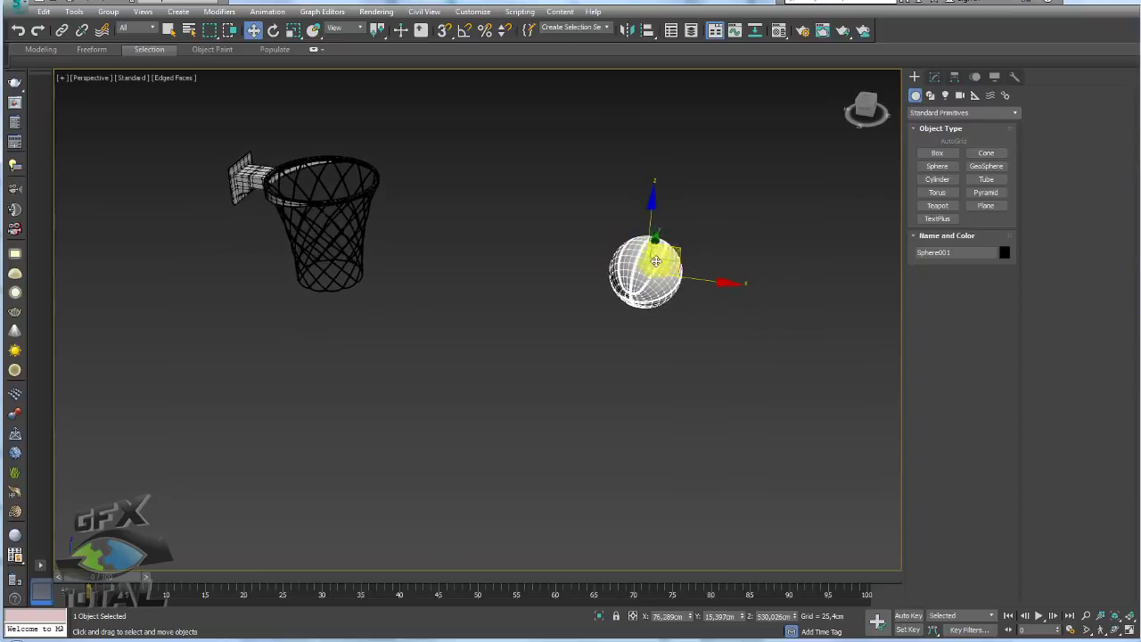
pyautogui.scroll(5, 657, 255)
pyautogui.click(935, 76)
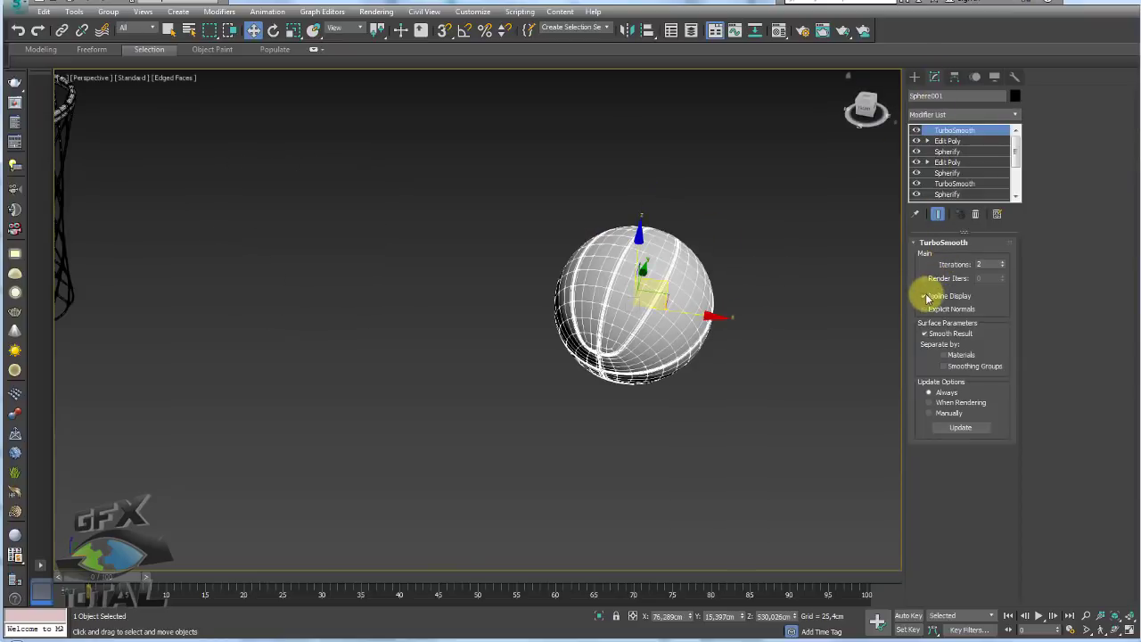
pyautogui.click(924, 295)
pyautogui.scroll(5, 660, 312)
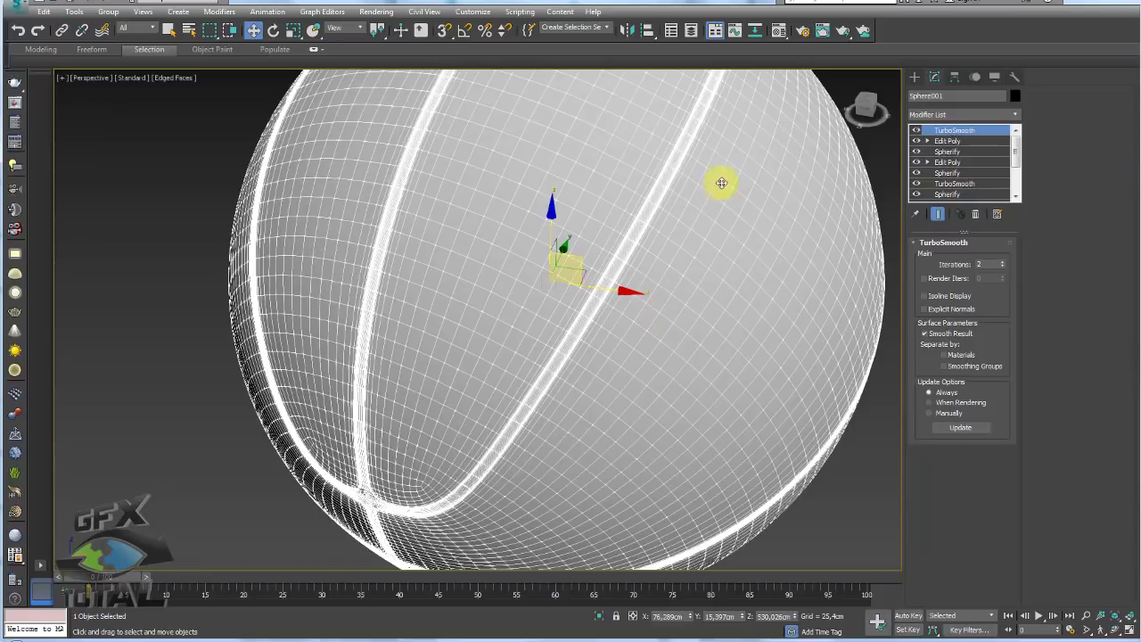
pyautogui.scroll(-1, 642, 181)
pyautogui.scroll(-5, 636, 184)
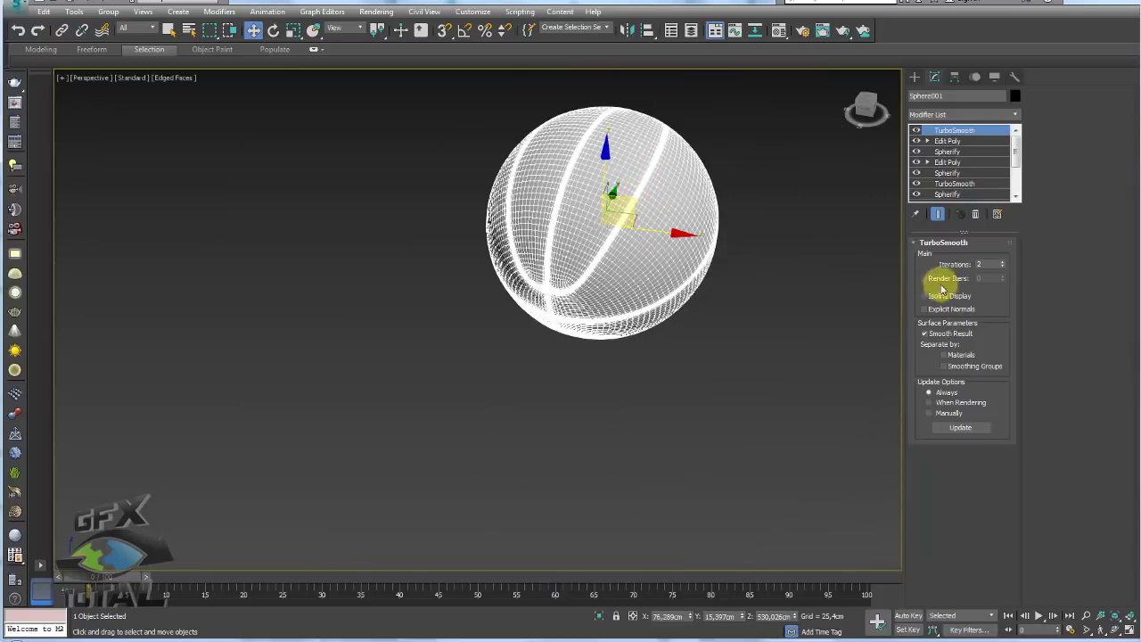
pyautogui.click(924, 295)
pyautogui.scroll(-4, 745, 303)
# Orbit around the hoop and ball, ending with only the basketball selected
pyautogui.moveTo(744, 319)
pyautogui.keyDown('alt'); pyautogui.mouseDown(button='middle')
pyautogui.moveTo(721, 288)
pyautogui.moveTo(739, 276)
pyautogui.mouseUp(button='middle'); pyautogui.keyUp('alt')
pyautogui.keyDown('alt'); pyautogui.moveTo(665, 223); pyautogui.dragTo(660, 268, button='middle'); pyautogui.keyUp('alt')
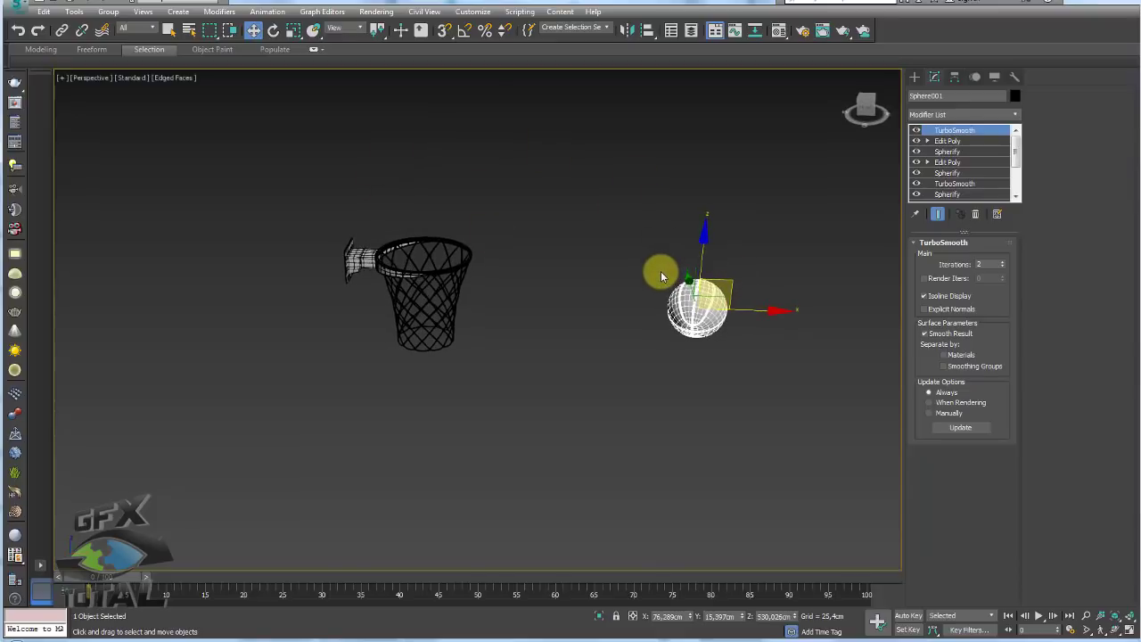
pyautogui.moveTo(675, 288)
pyautogui.keyDown('alt'); pyautogui.mouseDown(button='middle')
pyautogui.moveTo(619, 327)
pyautogui.moveTo(553, 331)
pyautogui.moveTo(440, 288)
pyautogui.mouseUp(button='middle'); pyautogui.keyUp('alt')
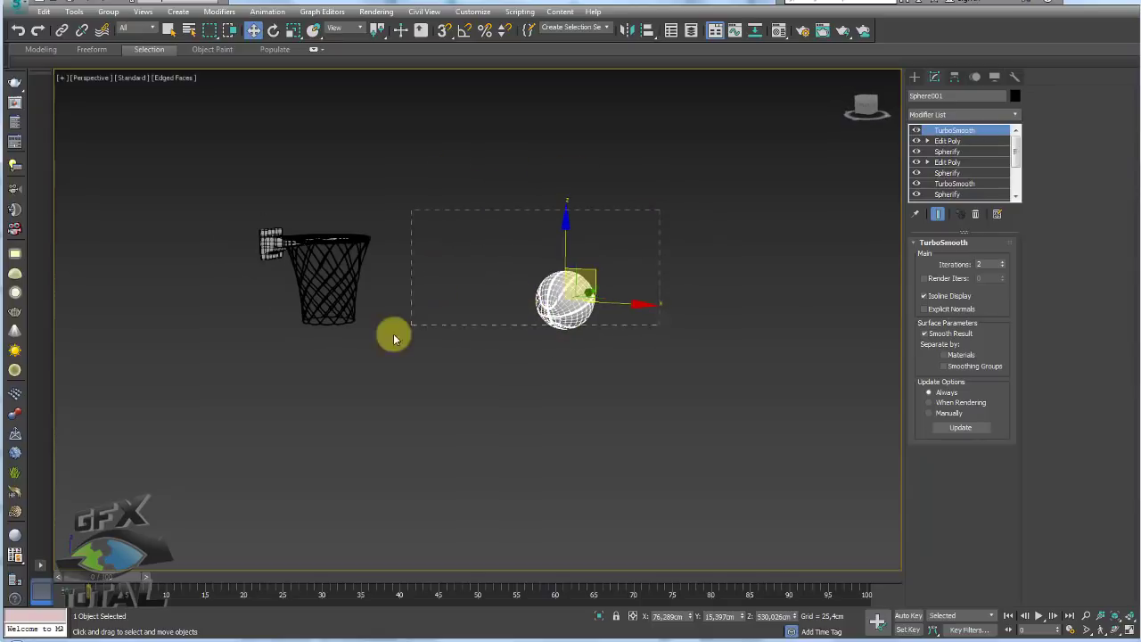
pyautogui.moveTo(250, 214); pyautogui.dragTo(371, 350)
pyautogui.keyDown('alt'); pyautogui.moveTo(372, 350); pyautogui.dragTo(622, 347, button='middle'); pyautogui.keyUp('alt')
pyautogui.moveTo(689, 253); pyautogui.dragTo(543, 341)
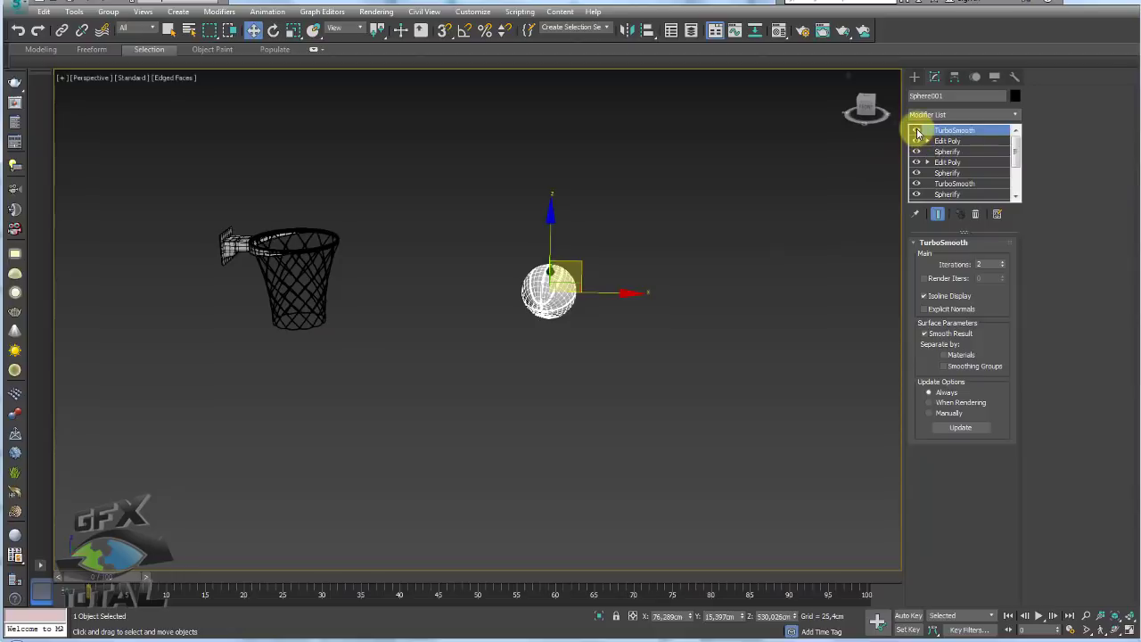
# Move the ball down and away from the basket and reframe the hoop
pyautogui.moveTo(803, 217)
pyautogui.keyDown('alt'); pyautogui.mouseDown(button='middle')
pyautogui.moveTo(688, 196)
pyautogui.moveTo(505, 223)
pyautogui.moveTo(707, 286)
pyautogui.mouseUp(button='middle'); pyautogui.keyUp('alt')
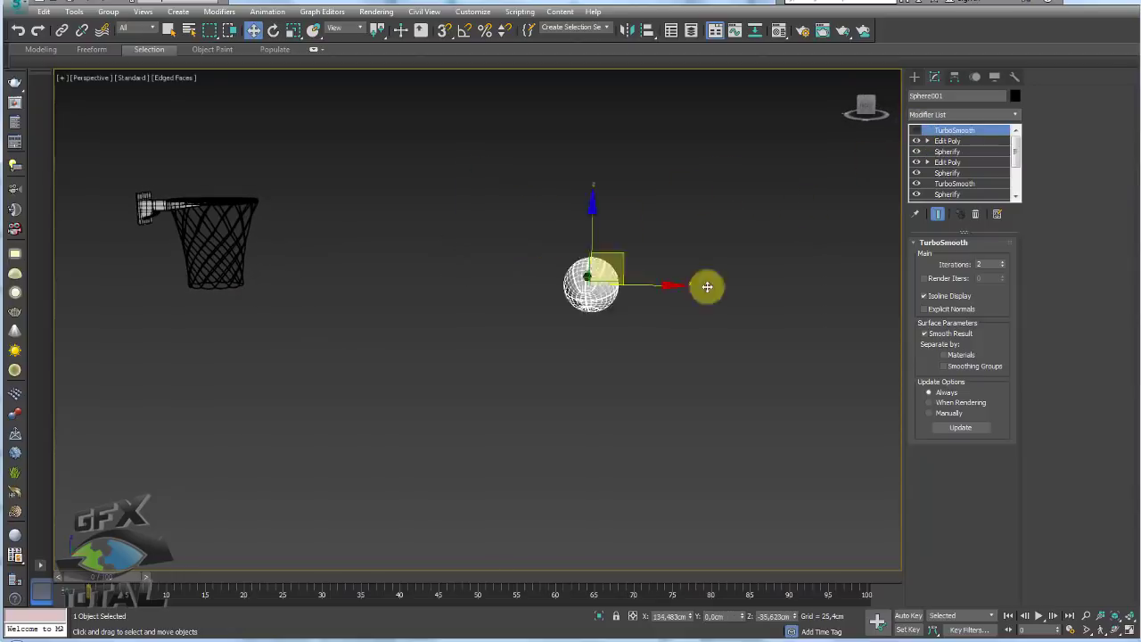
pyautogui.moveTo(707, 286); pyautogui.dragTo(779, 433)
pyautogui.scroll(-5, 756, 382)
pyautogui.moveTo(680, 291); pyautogui.dragTo(716, 359, button='middle')
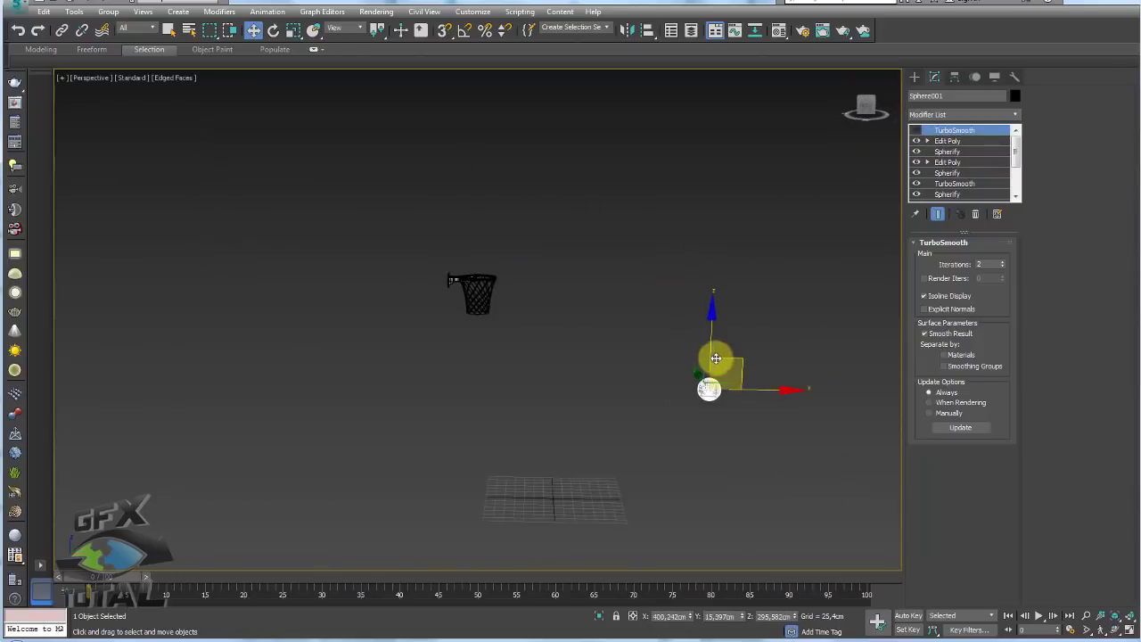
pyautogui.scroll(3, 716, 358)
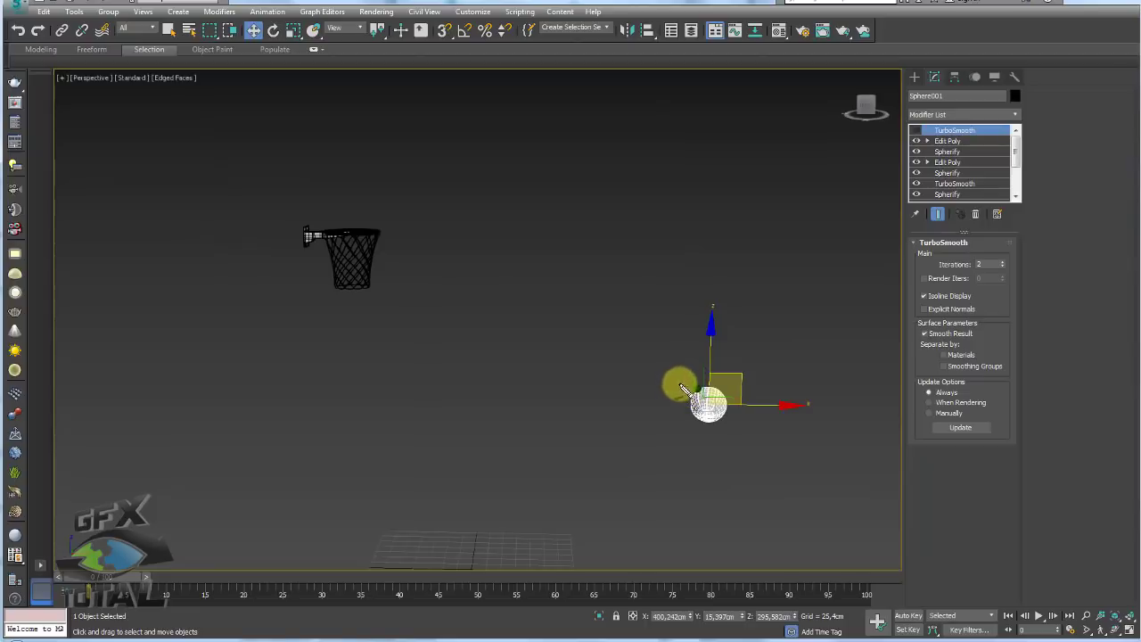
# Sketch the shot path from ball to hoop, clear the sketch, and show Standard Primitives
pyautogui.moveTo(698, 388)
pyautogui.mouseDown()
pyautogui.moveTo(568, 175)
pyautogui.moveTo(379, 198)
pyautogui.moveTo(355, 219)
pyautogui.mouseUp()
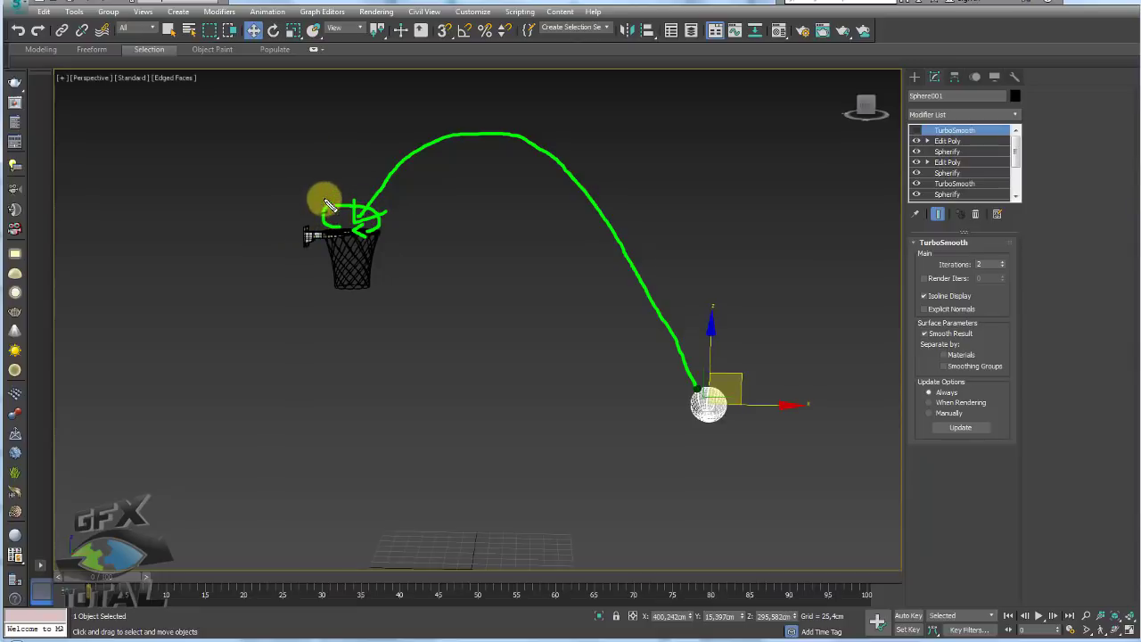
pyautogui.moveTo(353, 200); pyautogui.dragTo(347, 346)
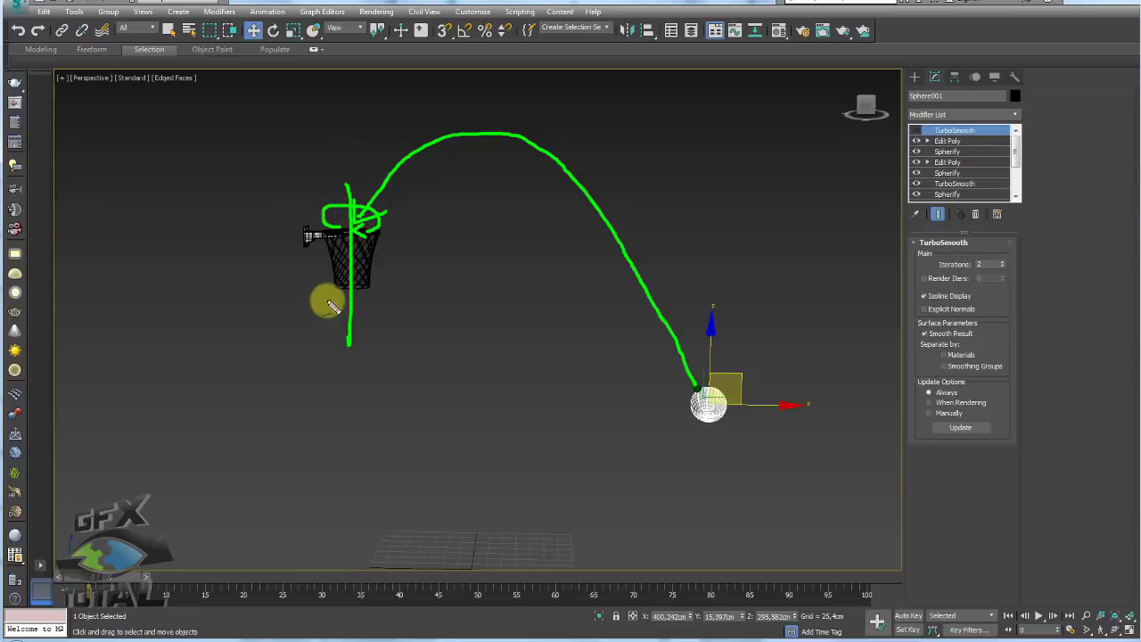
pyautogui.moveTo(327, 303); pyautogui.dragTo(368, 338)
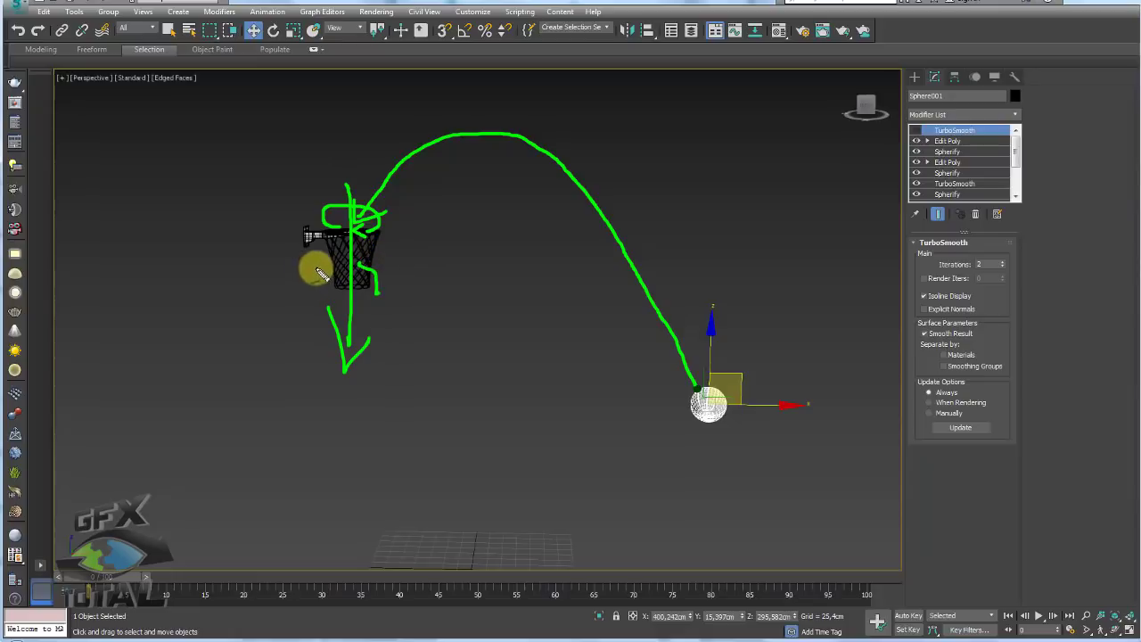
pyautogui.press('Escape')
pyautogui.moveTo(433, 348)
pyautogui.mouseDown(button='middle')
pyautogui.moveTo(464, 281)
pyautogui.moveTo(446, 303)
pyautogui.moveTo(675, 277)
pyautogui.mouseUp(button='middle')
pyautogui.click(914, 77)
# Create a new sphere just below and right of the ball
pyautogui.keyDown('alt'); pyautogui.moveTo(774, 262); pyautogui.dragTo(803, 223, button='middle'); pyautogui.keyUp('alt')
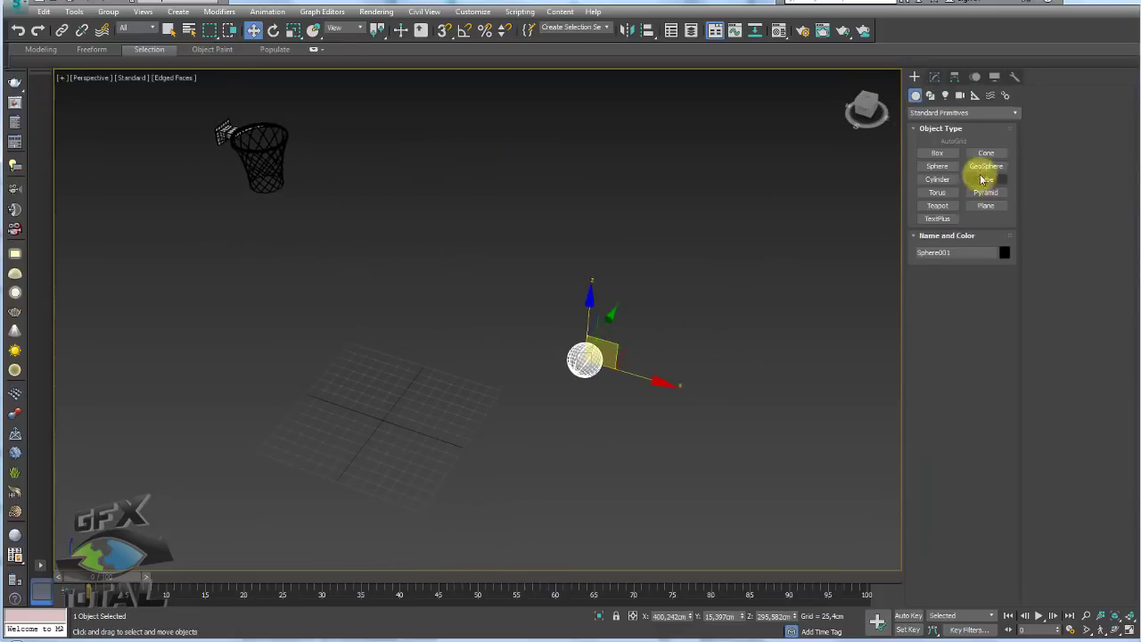
pyautogui.click(937, 166)
pyautogui.moveTo(702, 429); pyautogui.dragTo(717, 438)
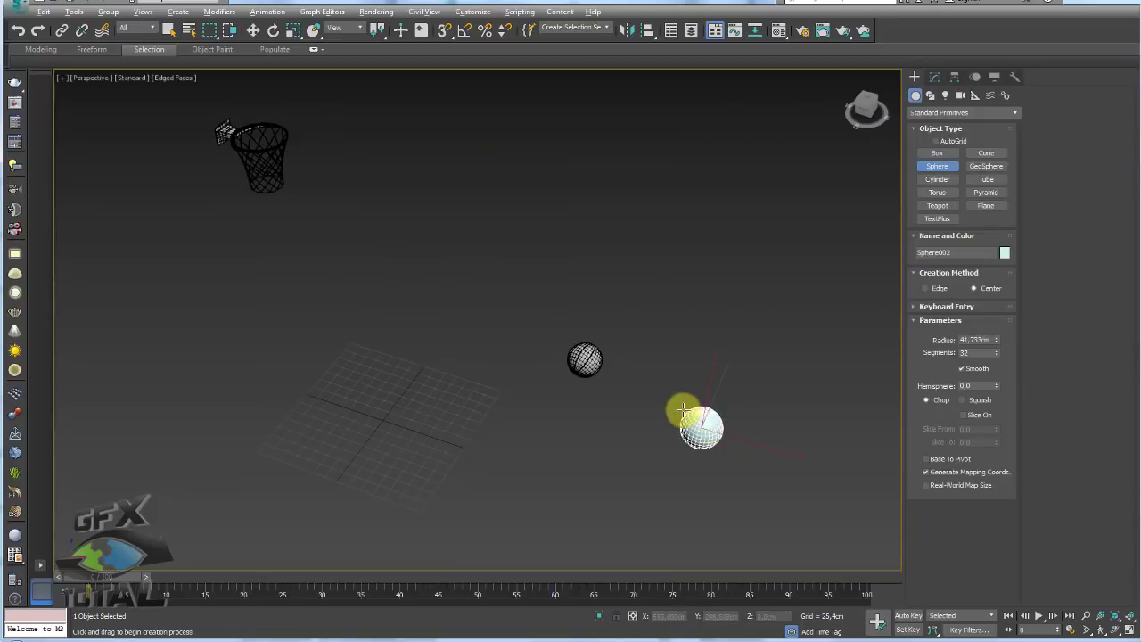
pyautogui.moveTo(682, 410); pyautogui.dragTo(660, 402, button='middle')
# Align the new sphere to Sphere001, pivot to pivot, on X, Y and Z
pyautogui.hotkey('alt', 'a')
pyautogui.click(535, 387)
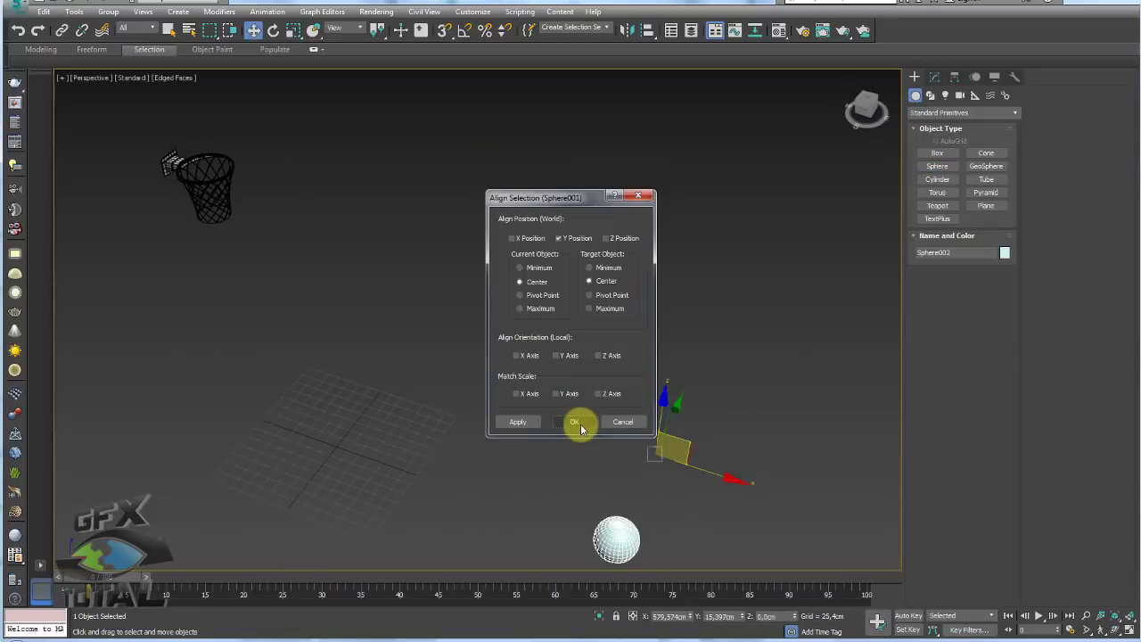
pyautogui.click(580, 427)
pyautogui.click(648, 30)
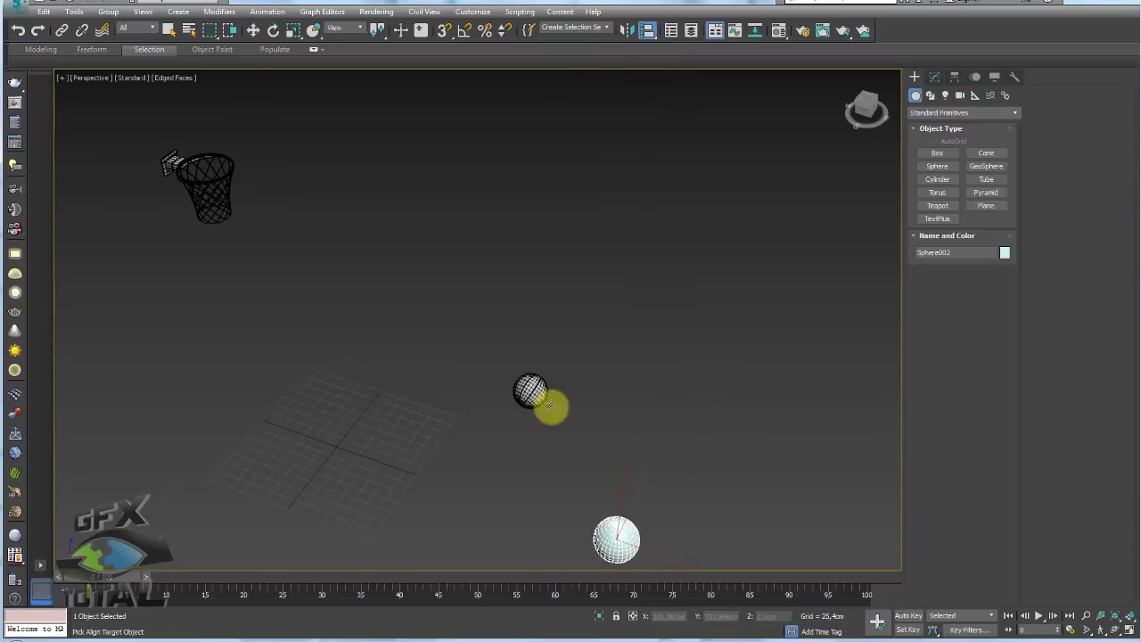
pyautogui.click(535, 395)
pyautogui.click(520, 295)
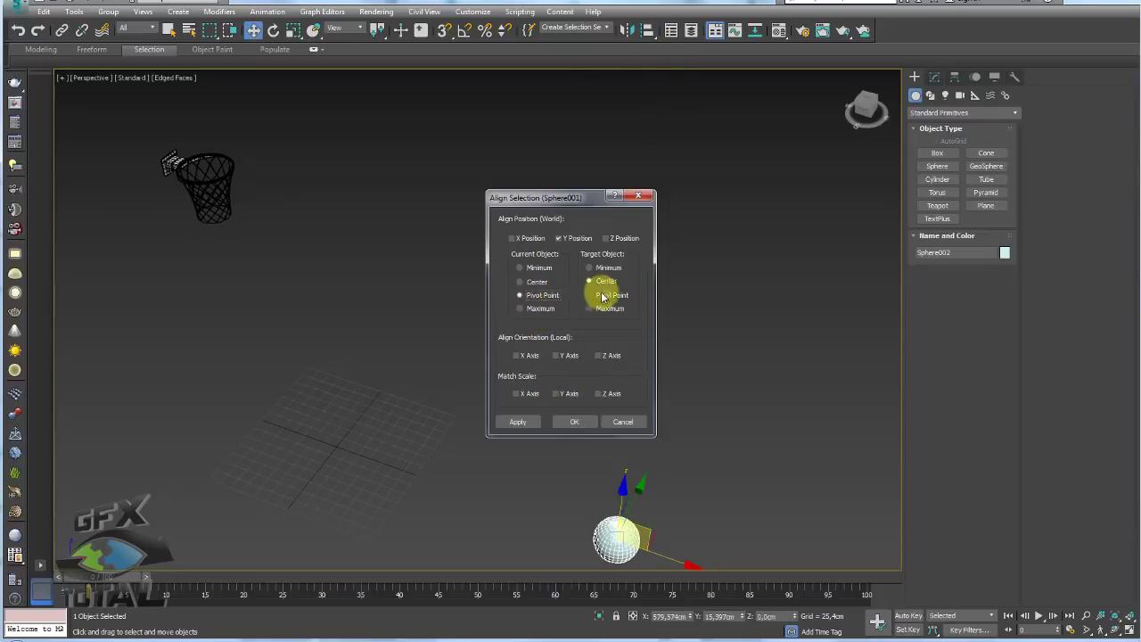
pyautogui.click(590, 295)
pyautogui.click(615, 241)
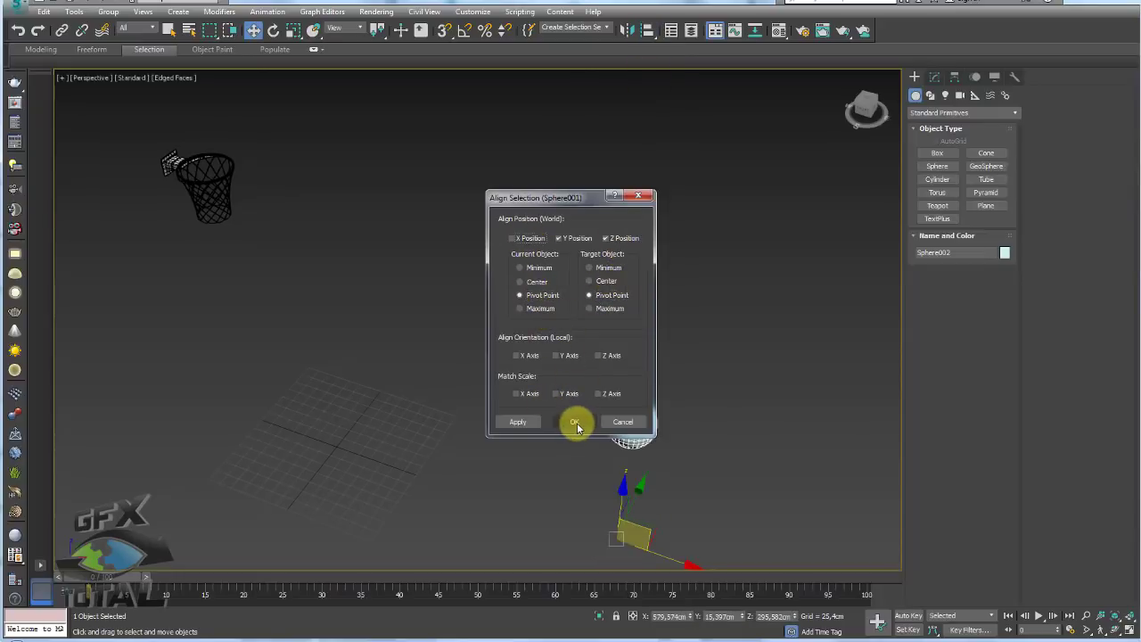
pyautogui.click(514, 238)
pyautogui.click(575, 422)
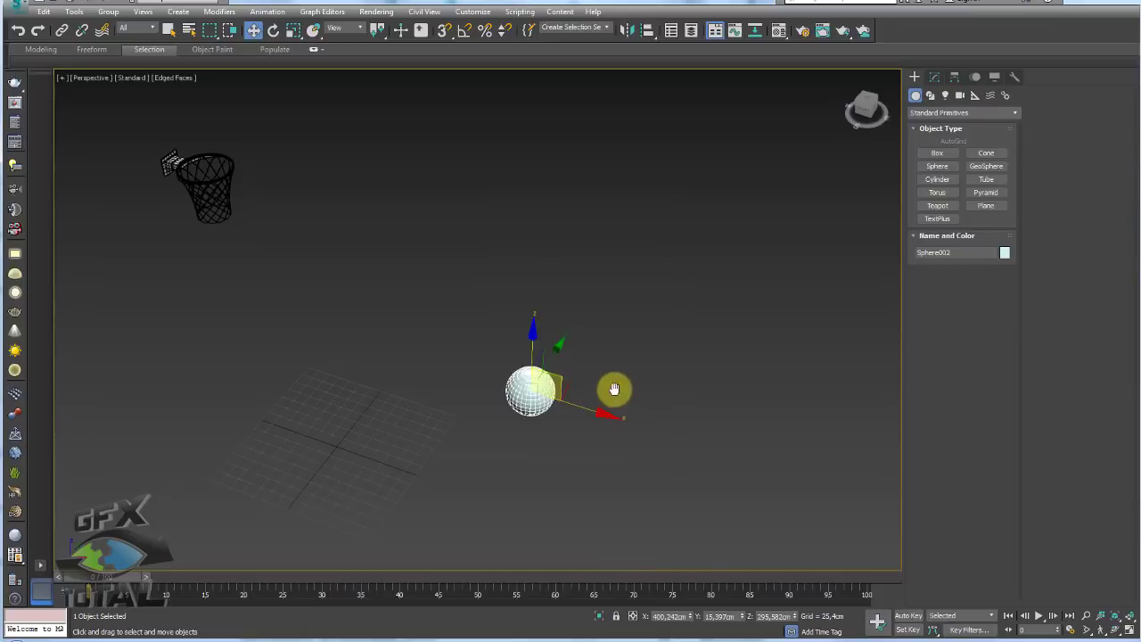
# Set the new sphere's radius to 30.883 cm and lower it slightly
pyautogui.press('z')
pyautogui.moveTo(546, 350); pyautogui.dragTo(635, 378)
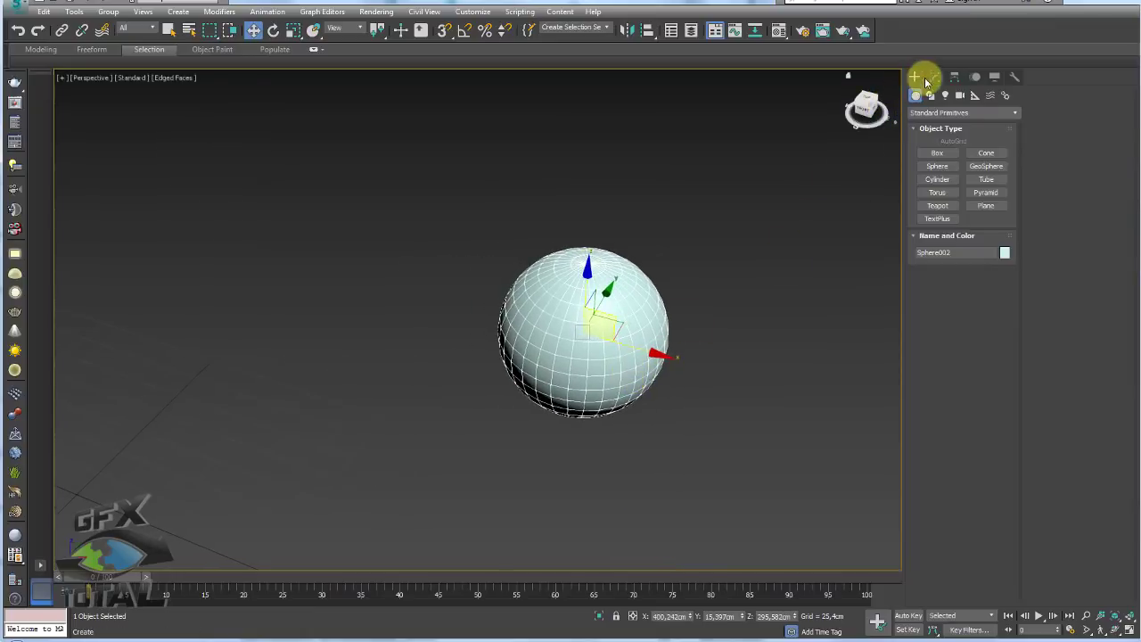
pyautogui.click(934, 77)
pyautogui.keyDown('alt'); pyautogui.moveTo(863, 189); pyautogui.dragTo(735, 354, button='middle'); pyautogui.keyUp('alt')
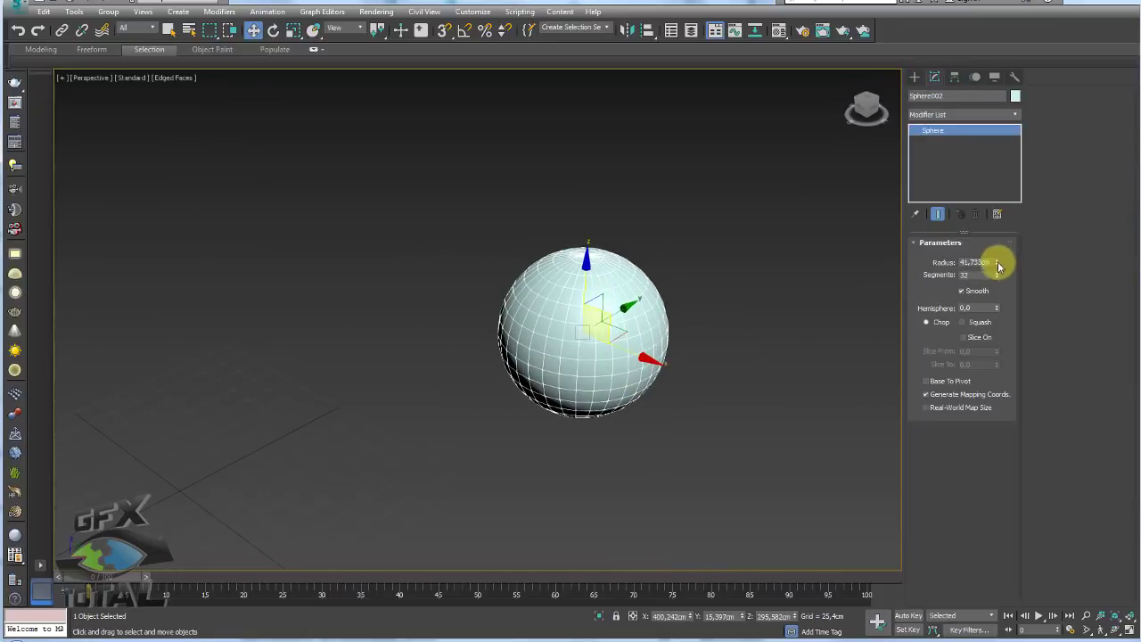
pyautogui.moveTo(998, 266); pyautogui.dragTo(1007, 273)
pyautogui.moveTo(785, 341)
pyautogui.keyDown('alt'); pyautogui.mouseDown(button='middle')
pyautogui.moveTo(568, 407)
pyautogui.moveTo(627, 383)
pyautogui.mouseUp(button='middle'); pyautogui.keyUp('alt')
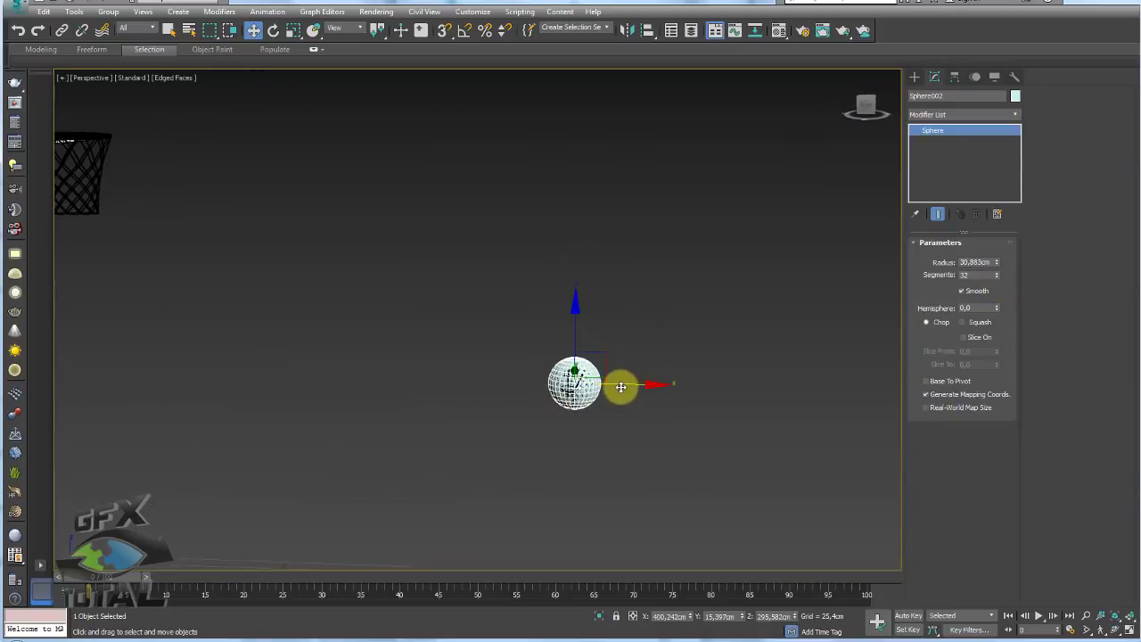
pyautogui.moveTo(622, 386)
pyautogui.mouseDown()
pyautogui.moveTo(572, 368)
pyautogui.moveTo(843, 387)
pyautogui.mouseUp()
# Move the original ball off to the right and select the hoop rim
pyautogui.click(572, 368)
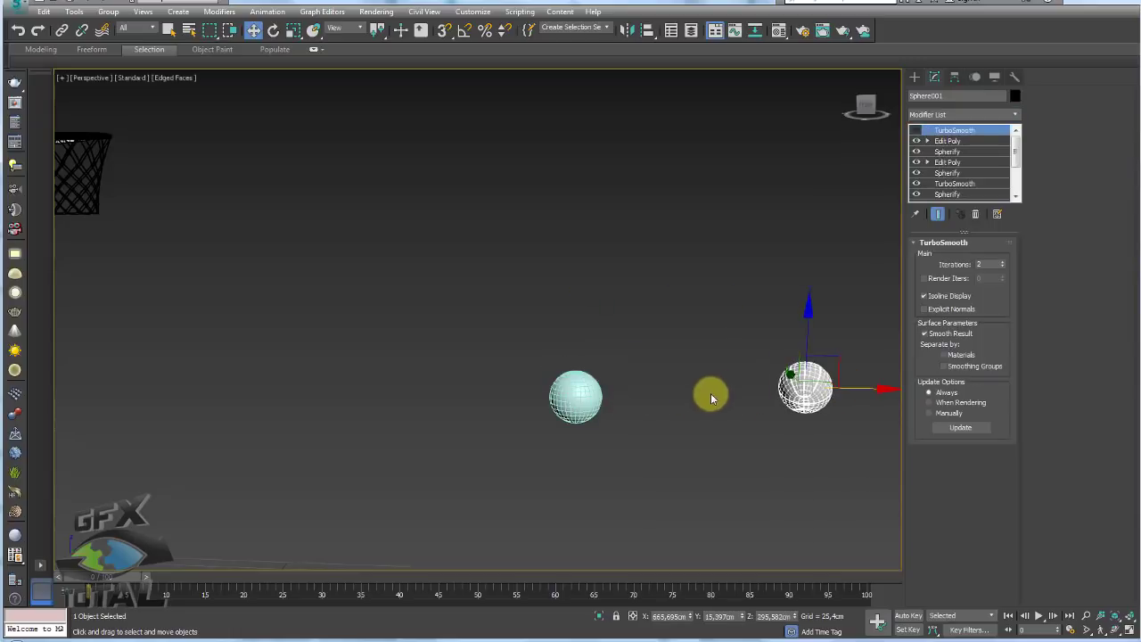
pyautogui.scroll(-4, 711, 398)
pyautogui.moveTo(815, 348); pyautogui.dragTo(845, 355)
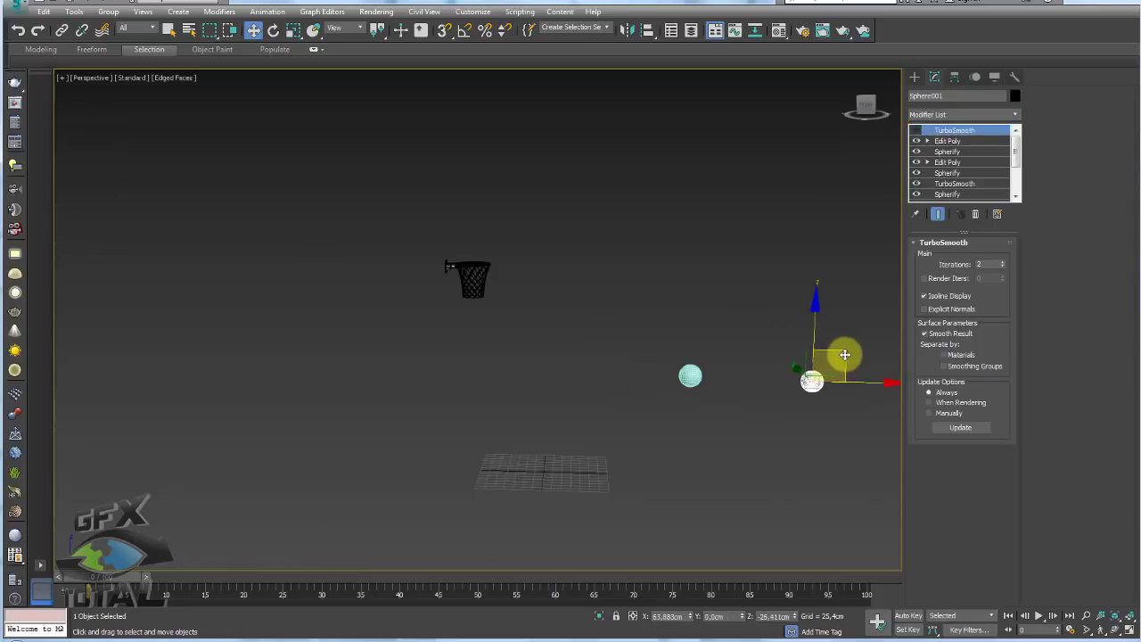
pyautogui.keyDown('alt'); pyautogui.moveTo(687, 381); pyautogui.dragTo(663, 457, button='middle'); pyautogui.keyUp('alt')
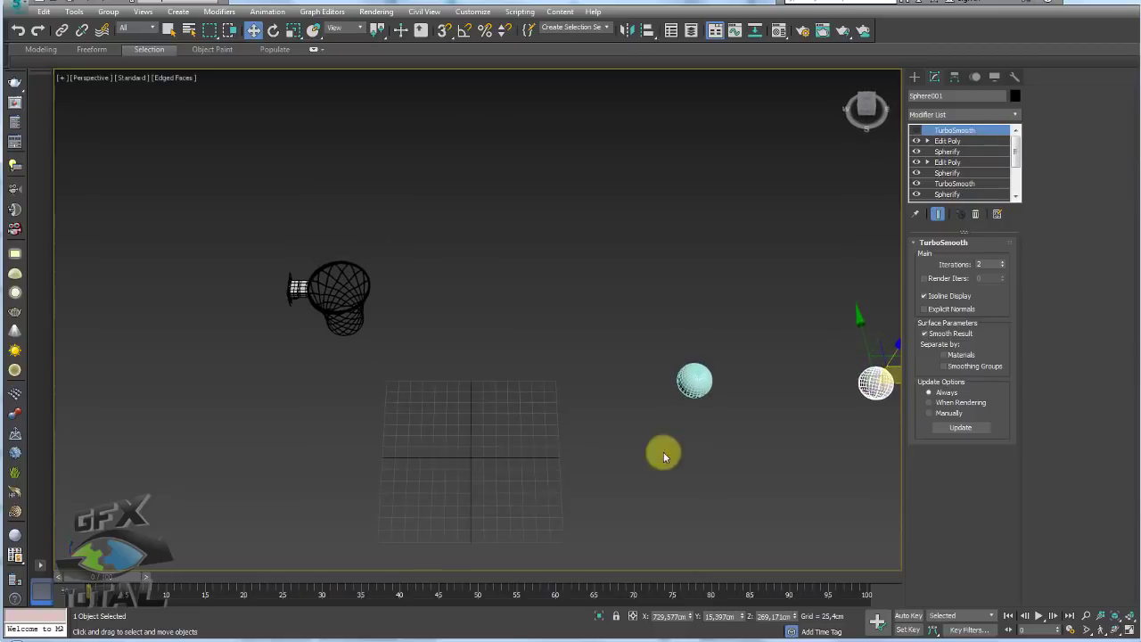
pyautogui.scroll(5, 331, 354)
pyautogui.scroll(4, 438, 366)
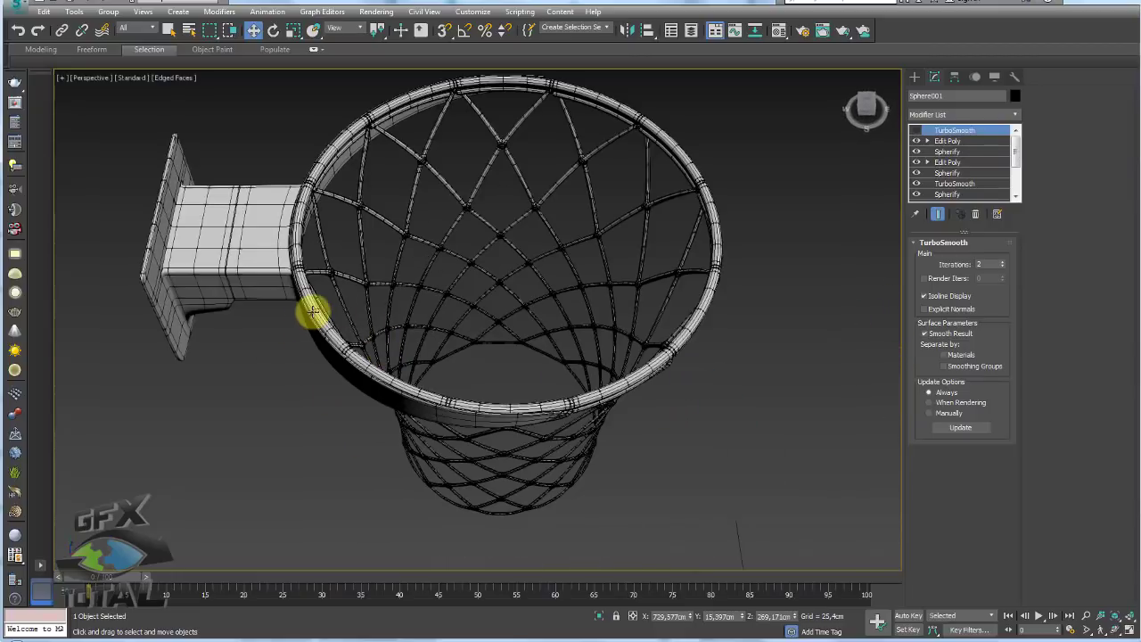
pyautogui.click(312, 311)
pyautogui.scroll(-5, 426, 308)
pyautogui.moveTo(580, 334); pyautogui.dragTo(501, 340, button='middle')
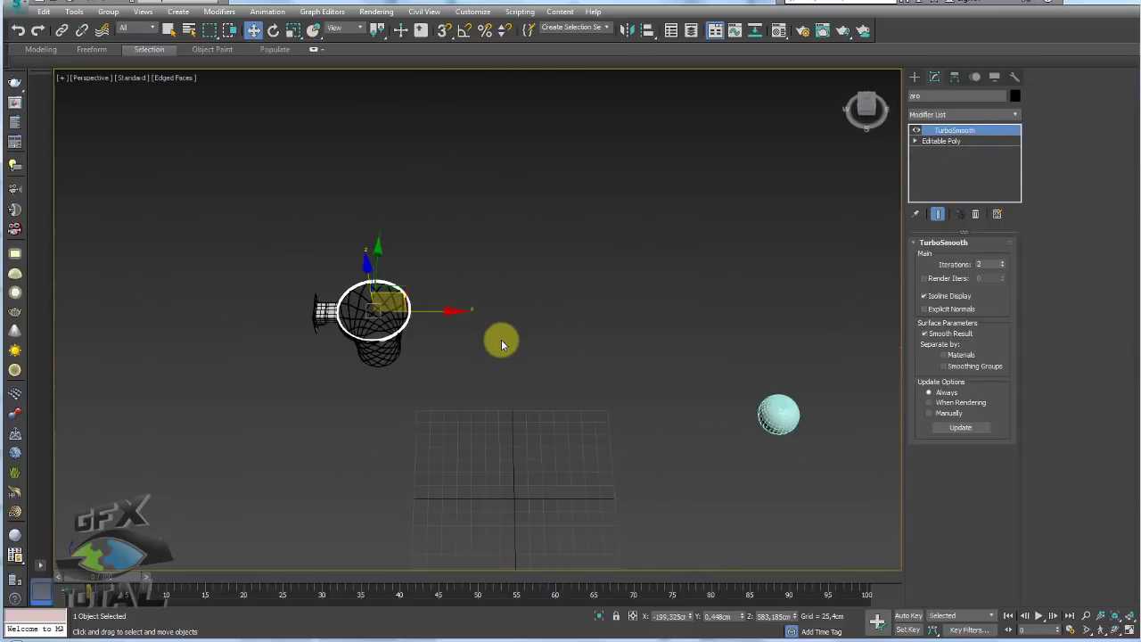
# Draw a Tube primitive at the grid centre
pyautogui.click(914, 77)
pyautogui.click(986, 179)
pyautogui.moveTo(555, 413); pyautogui.dragTo(595, 437)
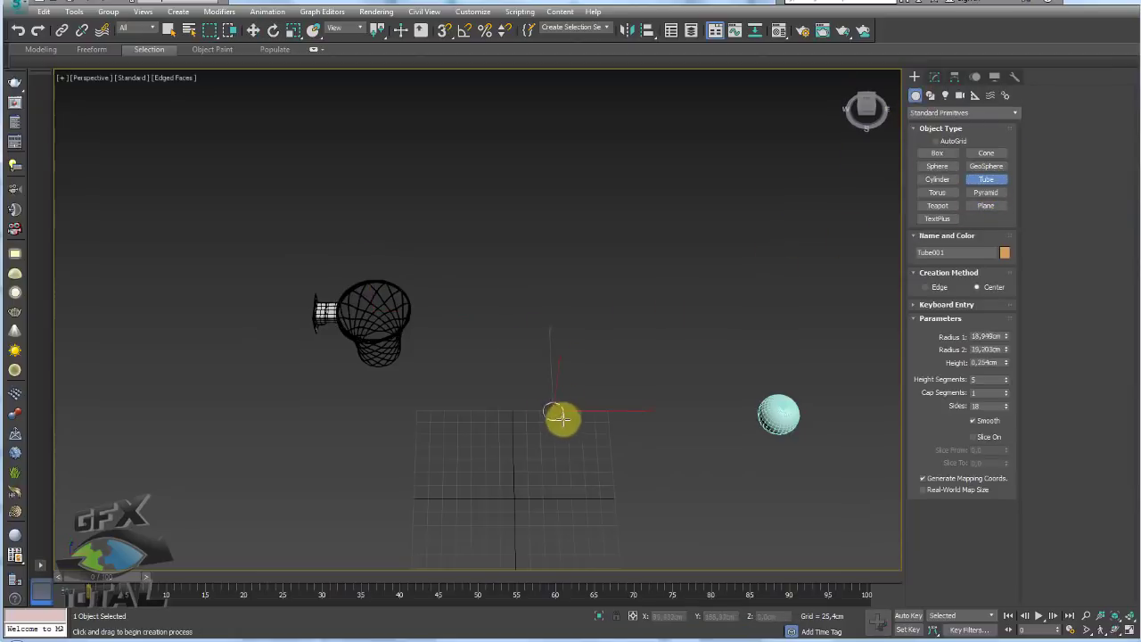
pyautogui.click(581, 420)
pyautogui.click(578, 394)
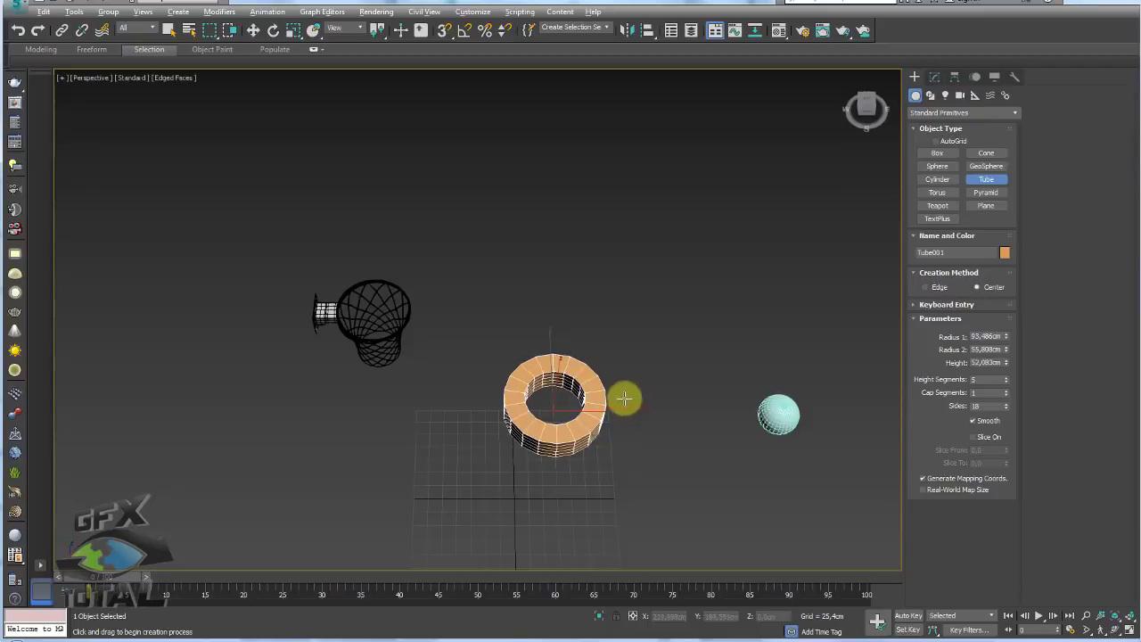
pyautogui.keyDown('alt'); pyautogui.moveTo(624, 395); pyautogui.dragTo(633, 329, button='middle'); pyautogui.keyUp('alt')
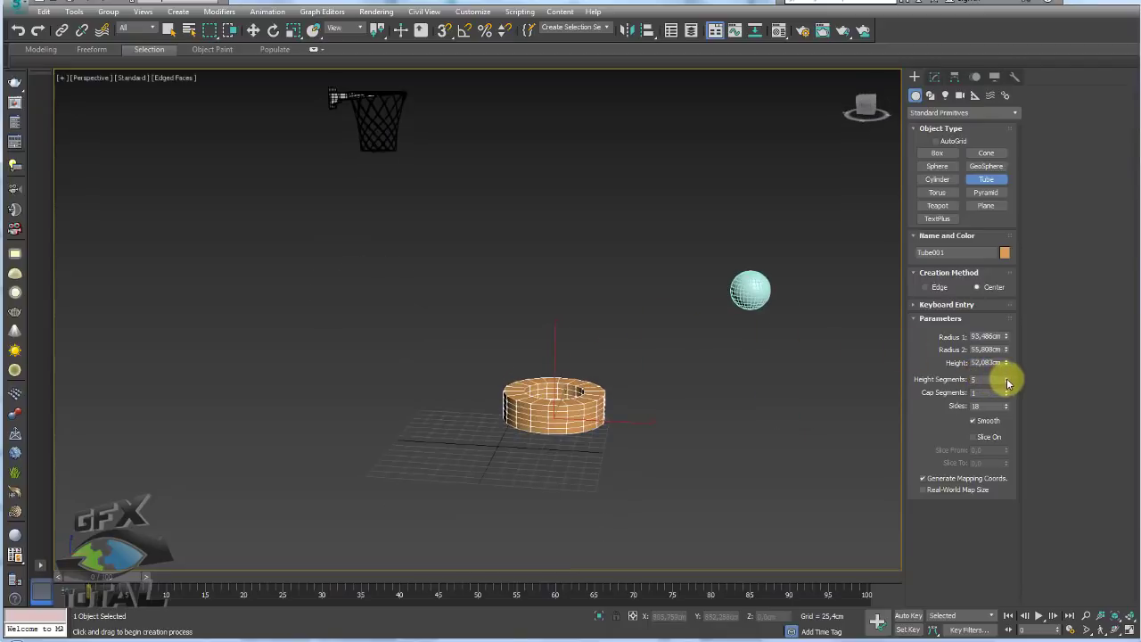
# Give the tube 1 height segment and 24 sides
pyautogui.rightClick(1006, 380)
pyautogui.keyDown('alt'); pyautogui.moveTo(650, 387); pyautogui.dragTo(832, 372, button='middle'); pyautogui.keyUp('alt')
pyautogui.doubleClick(981, 405)
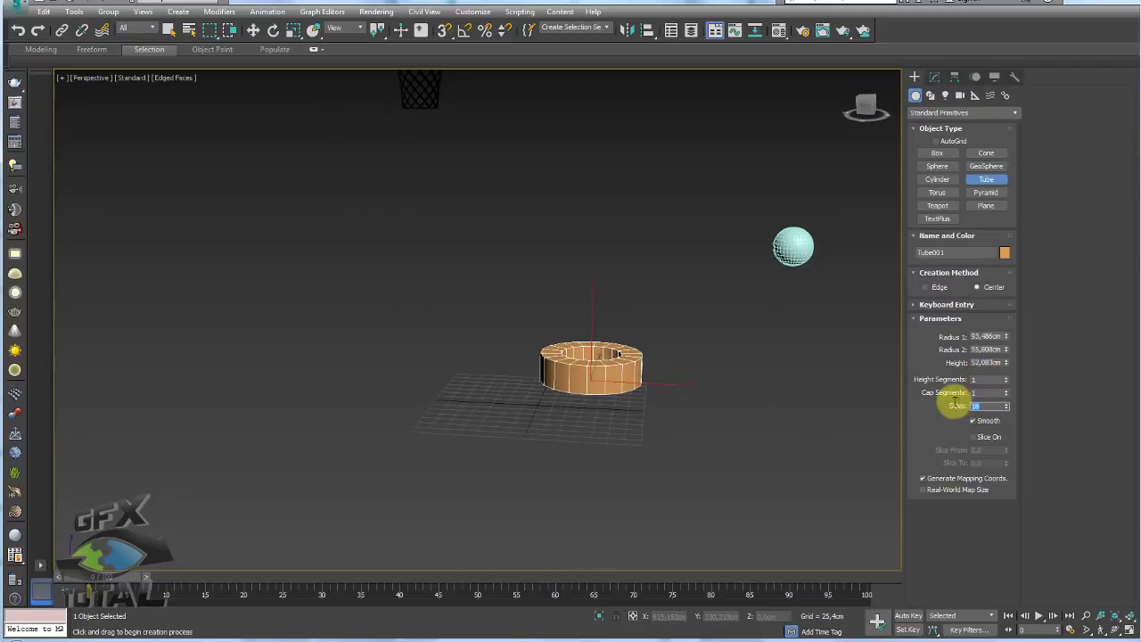
pyautogui.write('24')
pyautogui.keyDown('alt'); pyautogui.moveTo(709, 387); pyautogui.dragTo(600, 330, button='middle'); pyautogui.keyUp('alt')
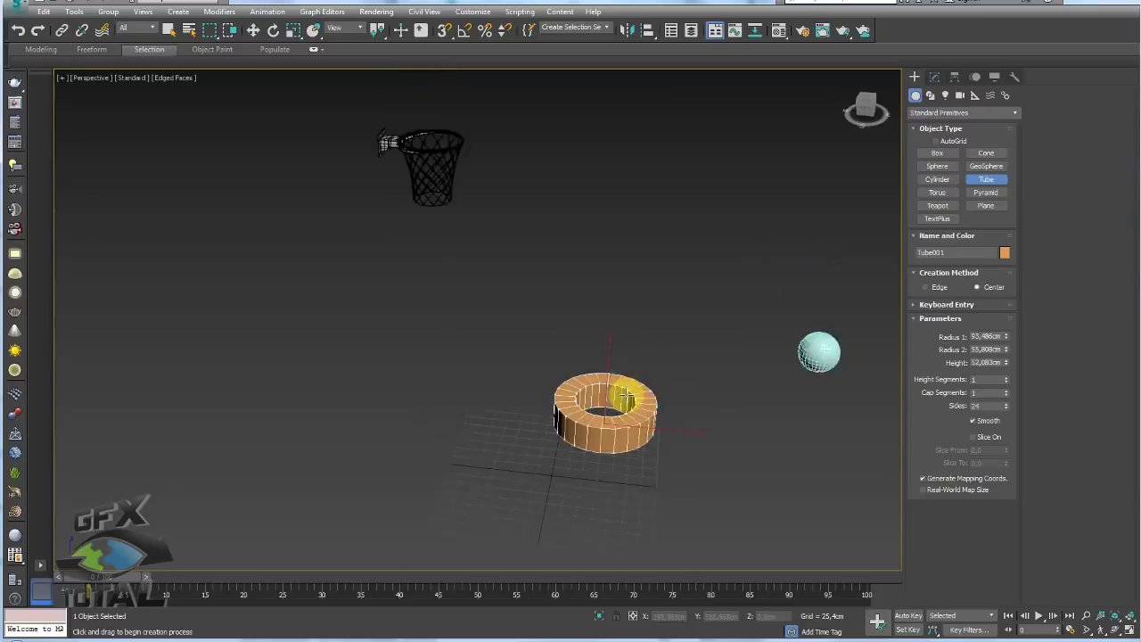
# Align the tube's pivot to the hoop rim's pivot on X, Y and Z
pyautogui.click(648, 30)
pyautogui.click(437, 189)
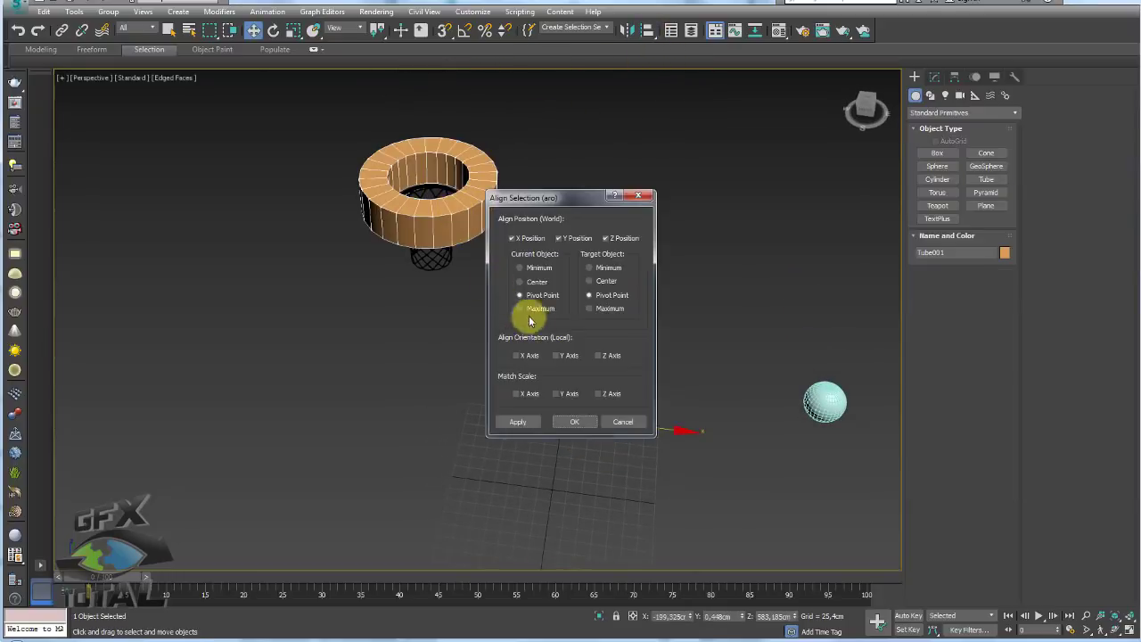
pyautogui.click(579, 422)
pyautogui.press('z')
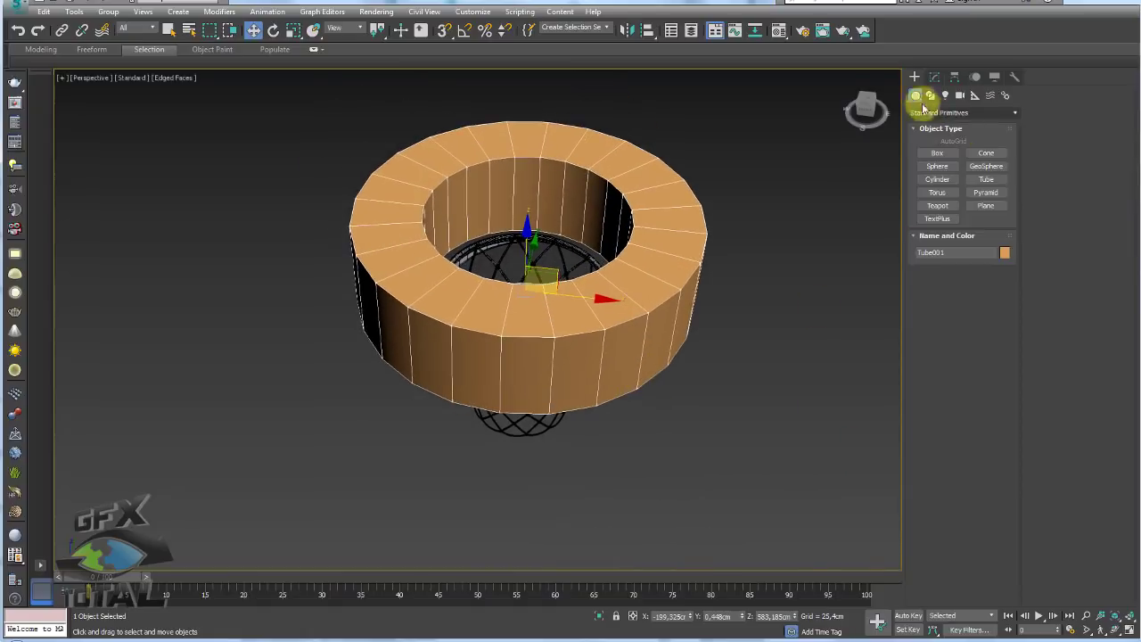
pyautogui.click(933, 78)
# Shrink Tube001 to a thin ring: Radius 1 44.544, Radius 2 47.995, height 4.687
pyautogui.moveTo(1007, 261); pyautogui.dragTo(1004, 281)
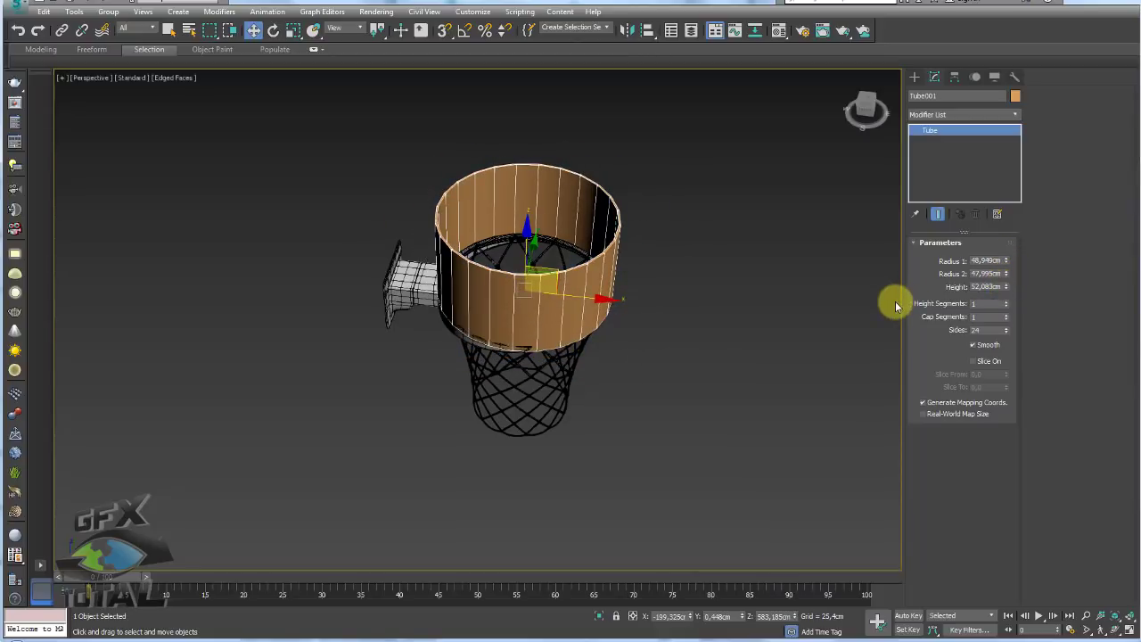
pyautogui.scroll(1, 611, 293)
pyautogui.scroll(3, 642, 330)
pyautogui.scroll(4, 675, 365)
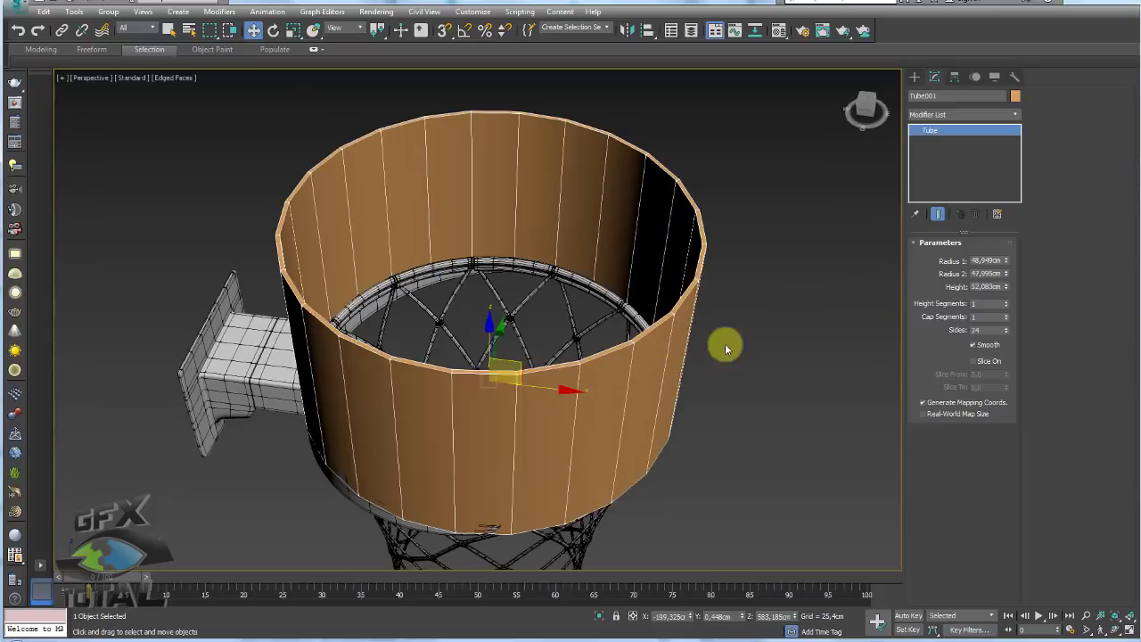
pyautogui.moveTo(1007, 261)
pyautogui.mouseDown()
pyautogui.moveTo(1019, 259)
pyautogui.moveTo(997, 346)
pyautogui.mouseUp()
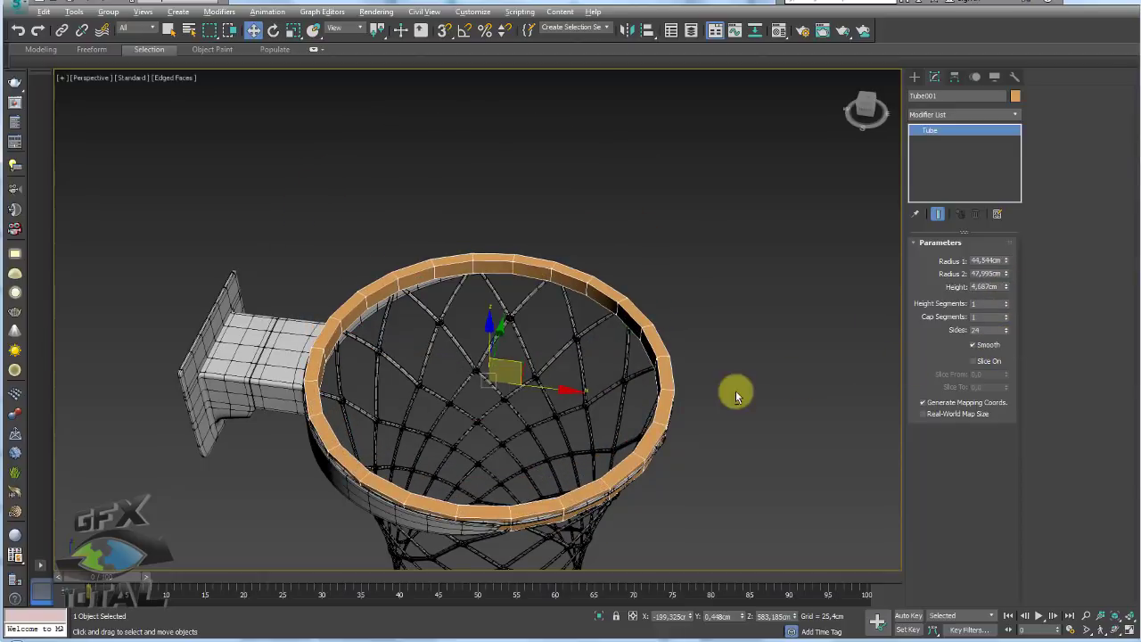
pyautogui.keyDown('alt'); pyautogui.moveTo(736, 390); pyautogui.dragTo(690, 334, button='middle'); pyautogui.keyUp('alt')
pyautogui.scroll(-5, 690, 333)
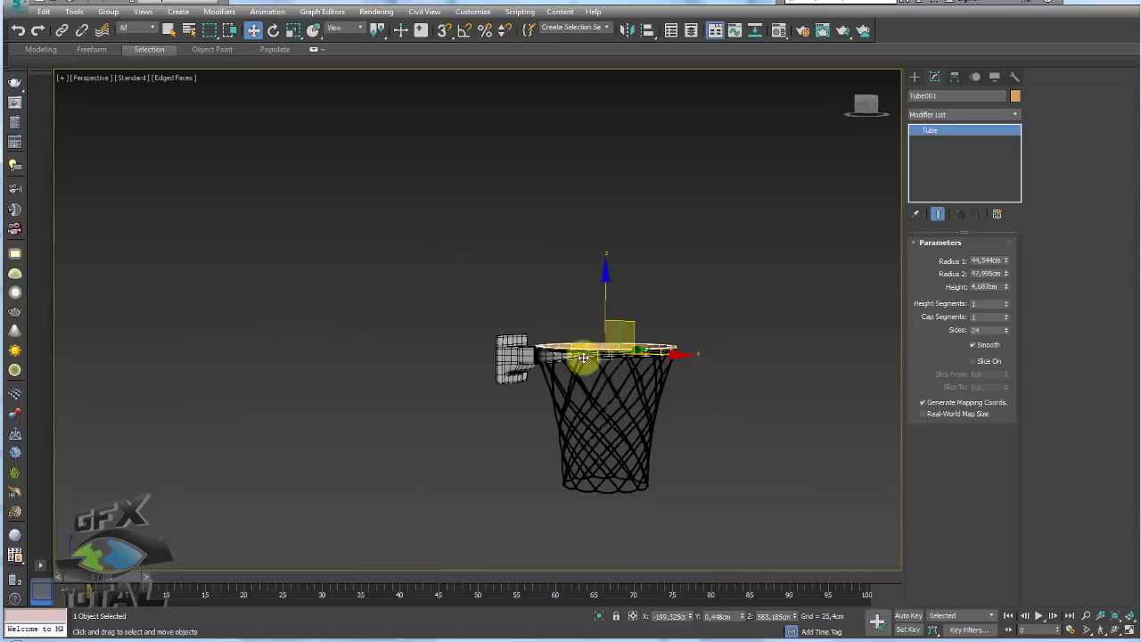
pyautogui.keyDown('alt'); pyautogui.moveTo(583, 357); pyautogui.dragTo(572, 372, button='middle'); pyautogui.keyUp('alt')
pyautogui.scroll(-5, 572, 361)
pyautogui.scroll(-3, 624, 384)
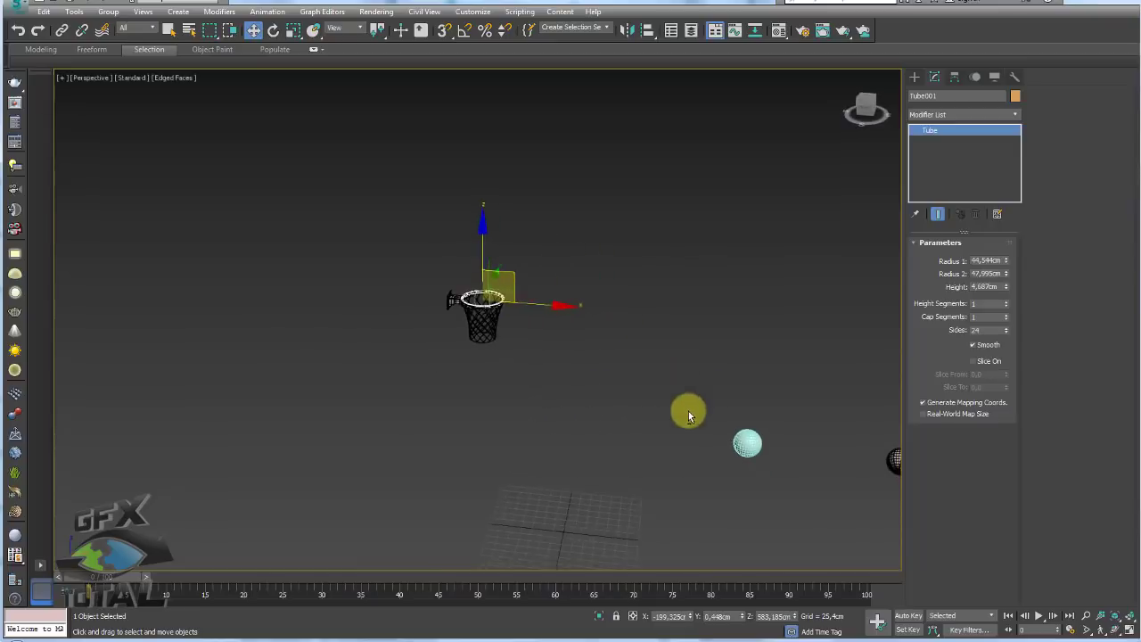
# Hide the hoop, net and backboard bracket with Hide Selection
pyautogui.keyDown('ctrl'); pyautogui.click(747, 435); pyautogui.keyUp('ctrl')
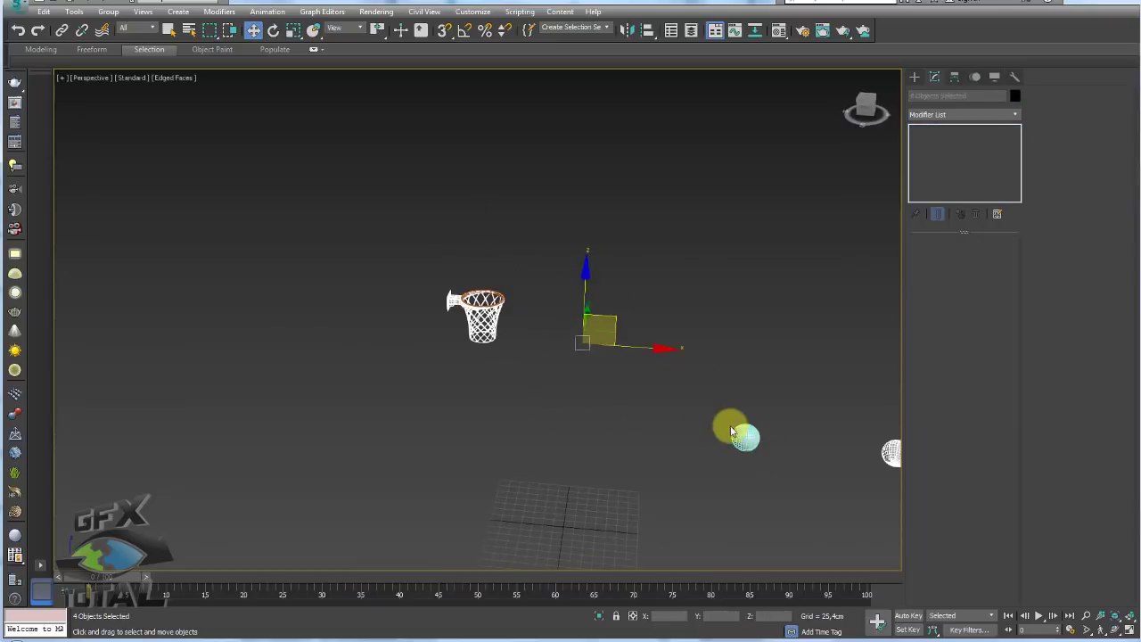
pyautogui.moveTo(747, 435); pyautogui.dragTo(573, 319, button='middle')
pyautogui.rightClick(573, 318)
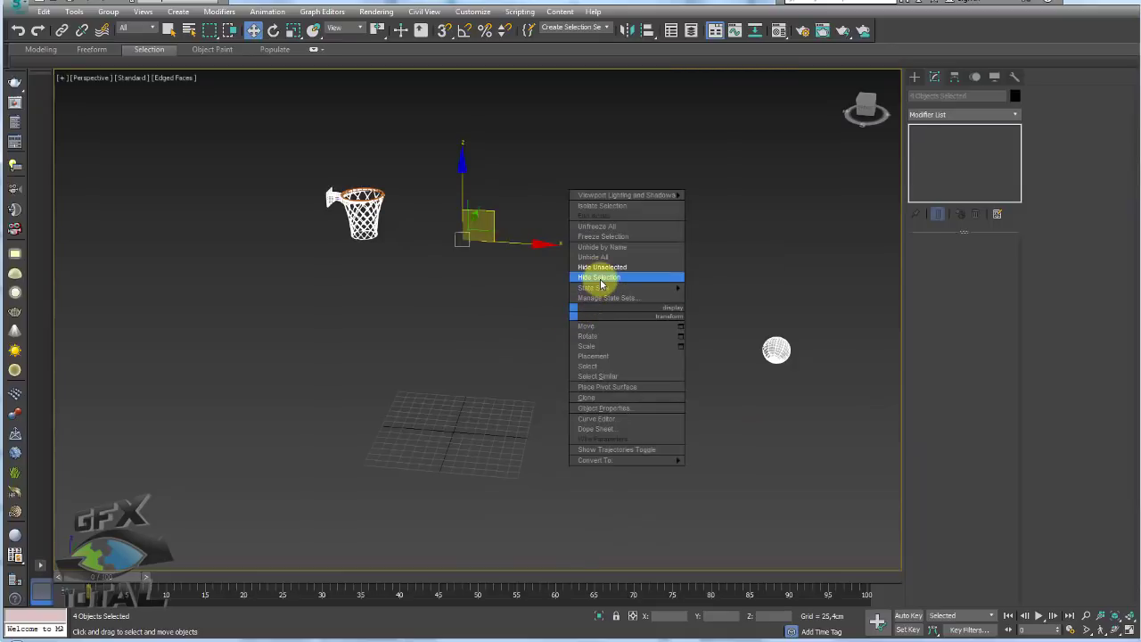
pyautogui.click(601, 277)
pyautogui.moveTo(600, 278)
pyautogui.keyDown('alt'); pyautogui.mouseDown(button='middle')
pyautogui.moveTo(664, 347)
pyautogui.moveTo(563, 303)
pyautogui.moveTo(605, 332)
pyautogui.moveTo(592, 252)
pyautogui.mouseUp(button='middle'); pyautogui.keyUp('alt')
# Select the tube ring and the sphere together
pyautogui.moveTo(383, 299); pyautogui.dragTo(385, 296)
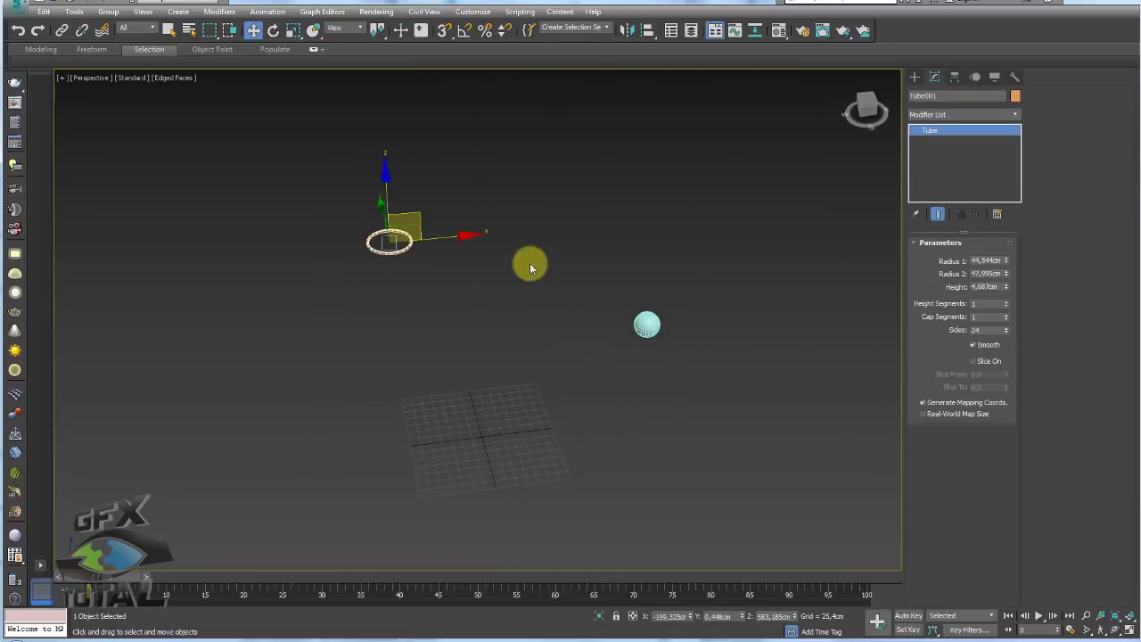
pyautogui.moveTo(699, 374); pyautogui.dragTo(701, 376)
pyautogui.moveTo(701, 376)
pyautogui.keyDown('alt'); pyautogui.mouseDown(button='middle')
pyautogui.moveTo(744, 449)
pyautogui.moveTo(736, 487)
pyautogui.mouseUp(button='middle'); pyautogui.keyUp('alt')
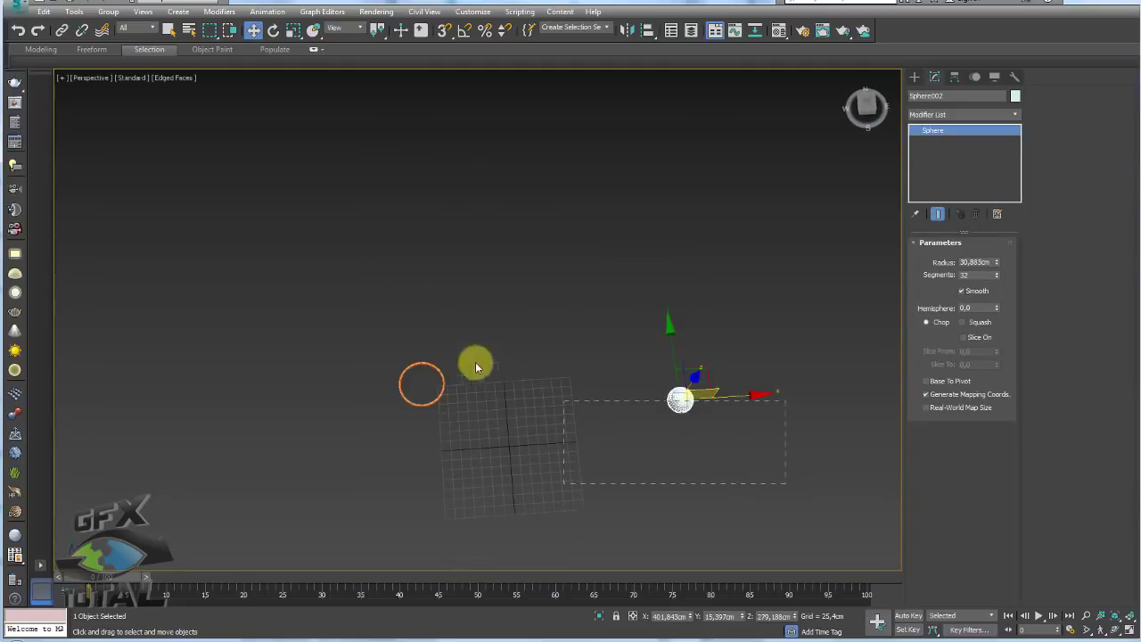
pyautogui.keyDown('ctrl'); pyautogui.moveTo(475, 366); pyautogui.dragTo(384, 321); pyautogui.keyUp('ctrl')
pyautogui.moveTo(680, 435)
pyautogui.keyDown('alt'); pyautogui.mouseDown(button='middle')
pyautogui.moveTo(683, 421)
pyautogui.moveTo(705, 461)
pyautogui.mouseUp(button='middle'); pyautogui.keyUp('alt')
pyautogui.scroll(5, 694, 425)
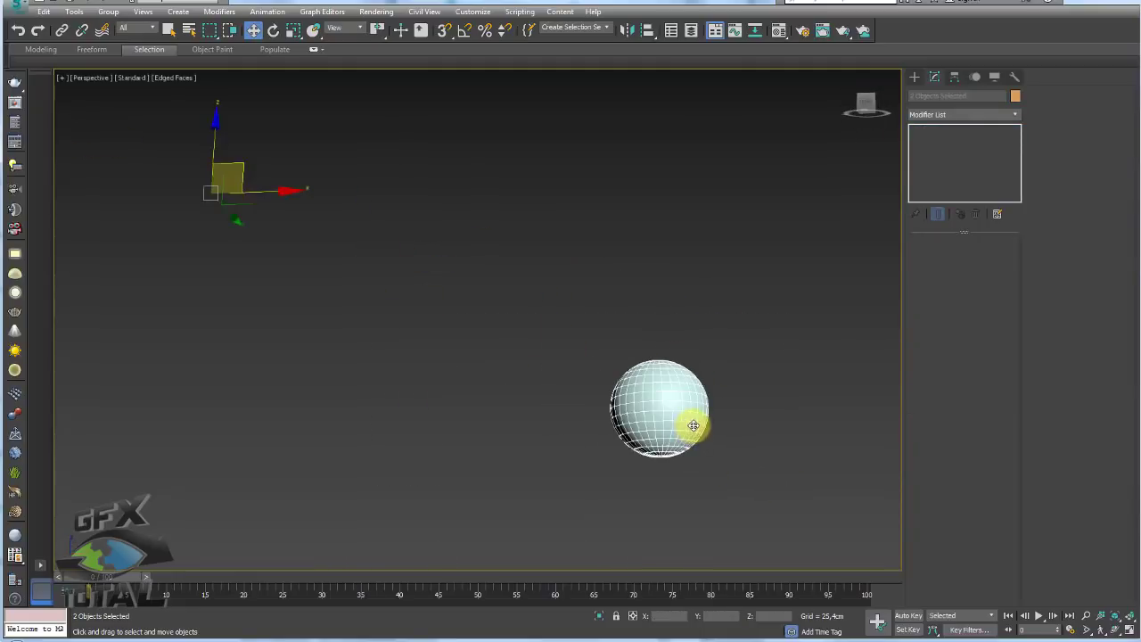
pyautogui.scroll(-5, 693, 425)
pyautogui.moveTo(672, 413)
pyautogui.keyDown('alt'); pyautogui.mouseDown(button='middle')
pyautogui.moveTo(669, 466)
pyautogui.moveTo(688, 482)
pyautogui.mouseUp(button='middle'); pyautogui.keyUp('alt')
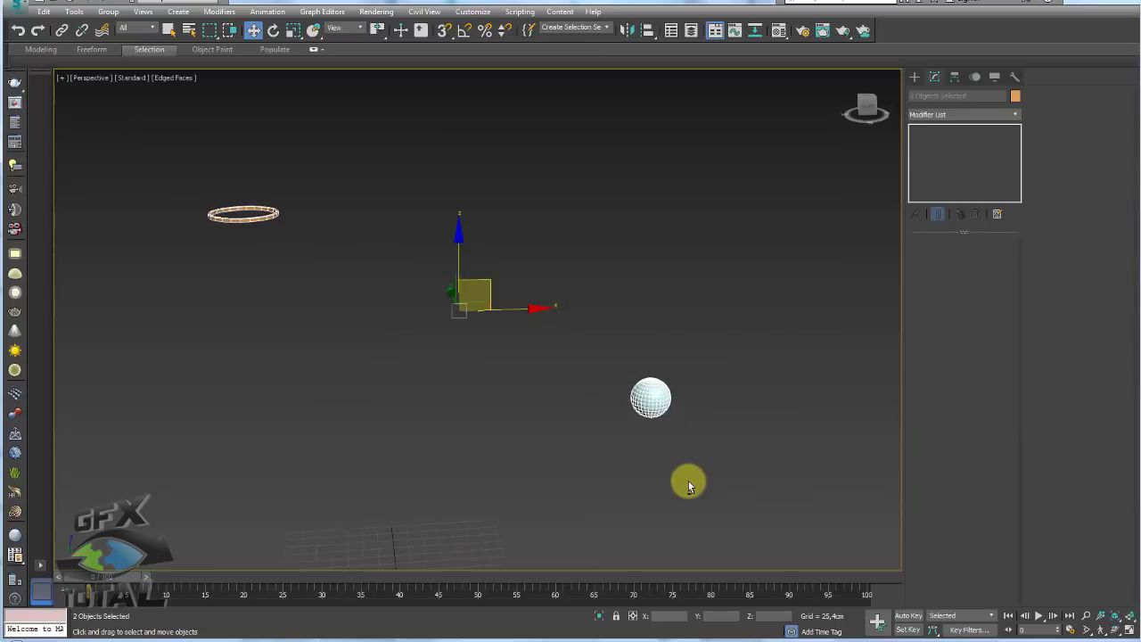
# Add a MassFX Rigid Body modifier to both the ring and the ball
pyautogui.click(974, 114)
pyautogui.moveTo(1016, 169); pyautogui.dragTo(1015, 325)
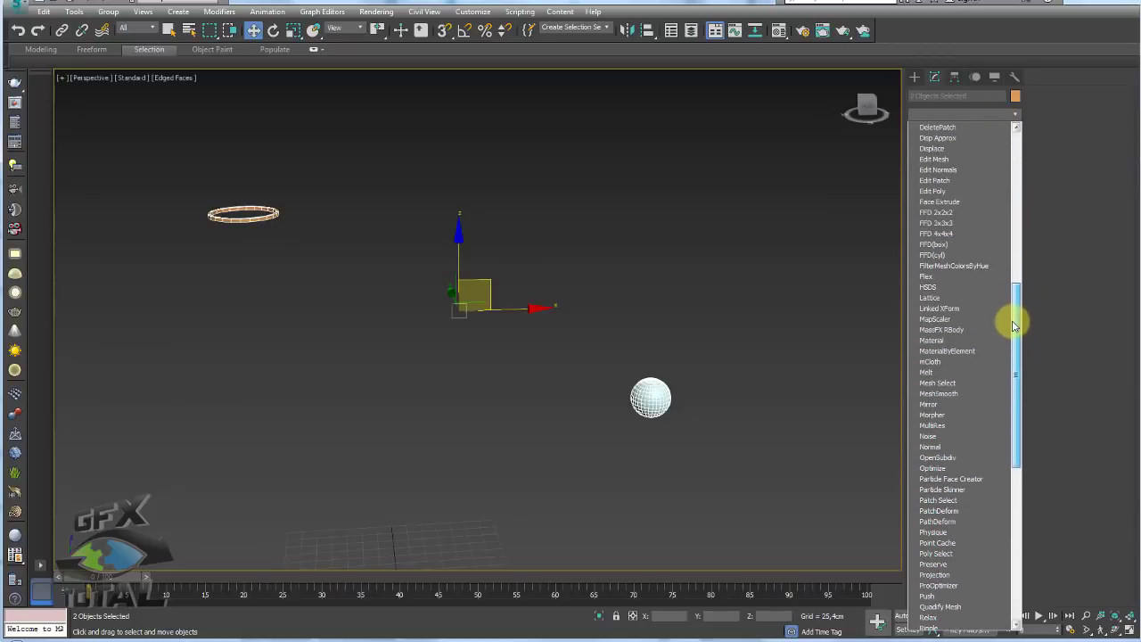
pyautogui.click(956, 332)
pyautogui.scroll(1, 731, 361)
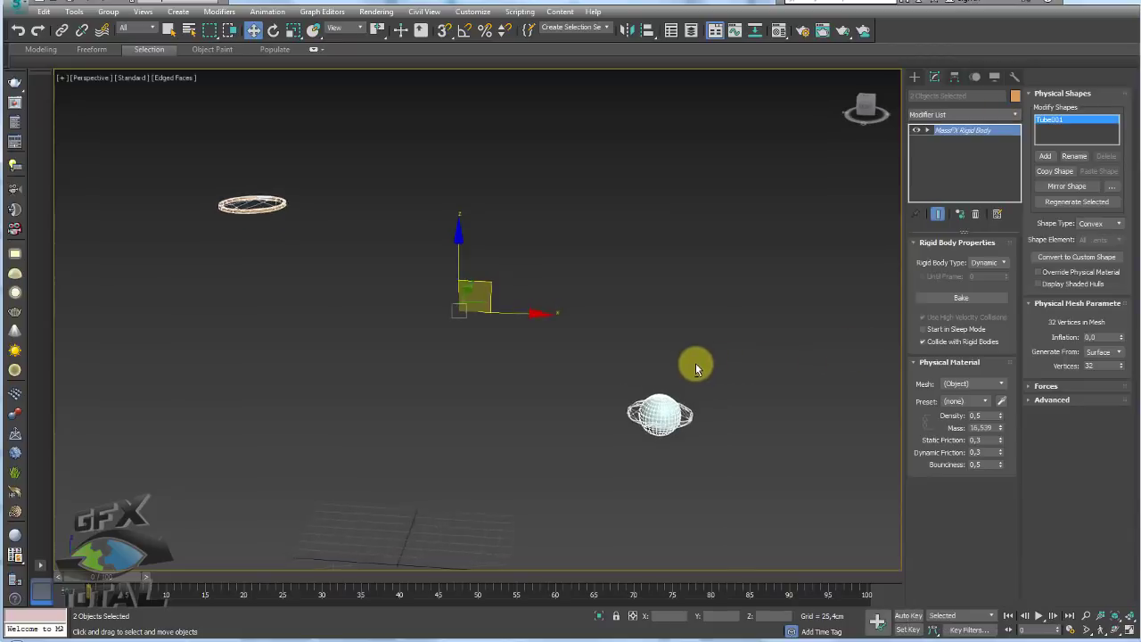
pyautogui.scroll(1, 709, 361)
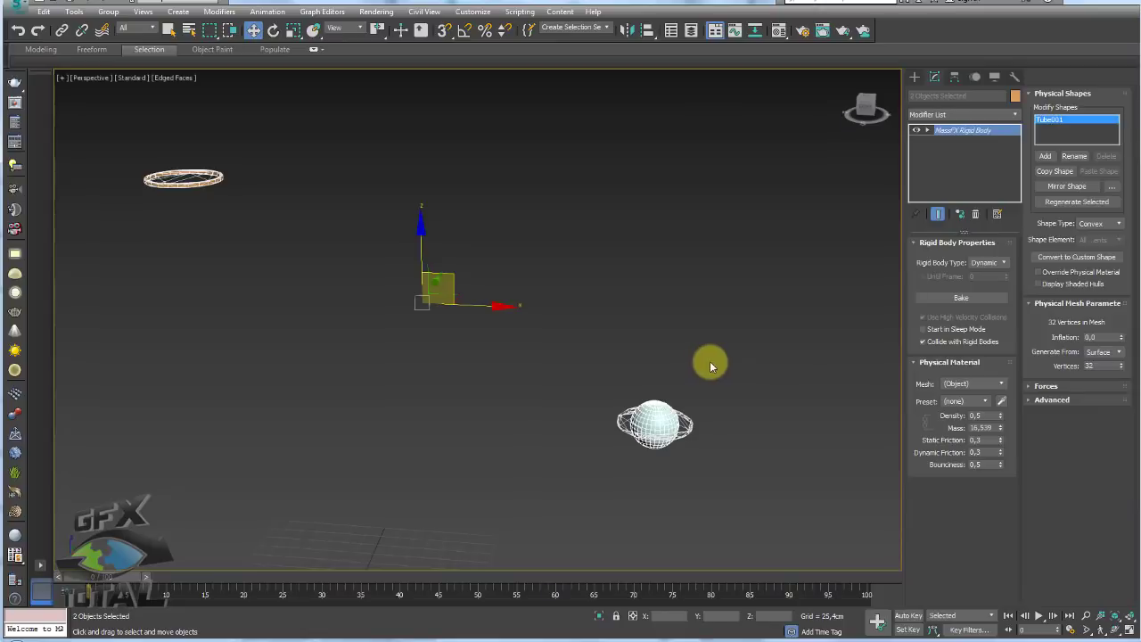
pyautogui.click(961, 214)
# Set the ball's physical Shape Type to Sphere, then select the tube ring
pyautogui.click(649, 425)
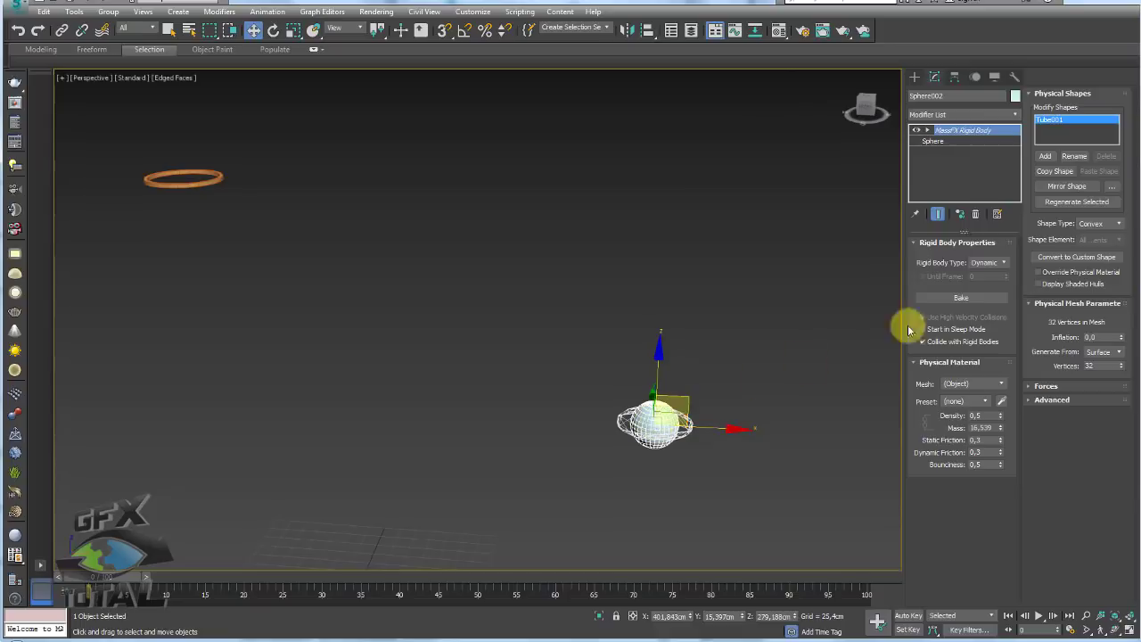
pyautogui.click(1111, 225)
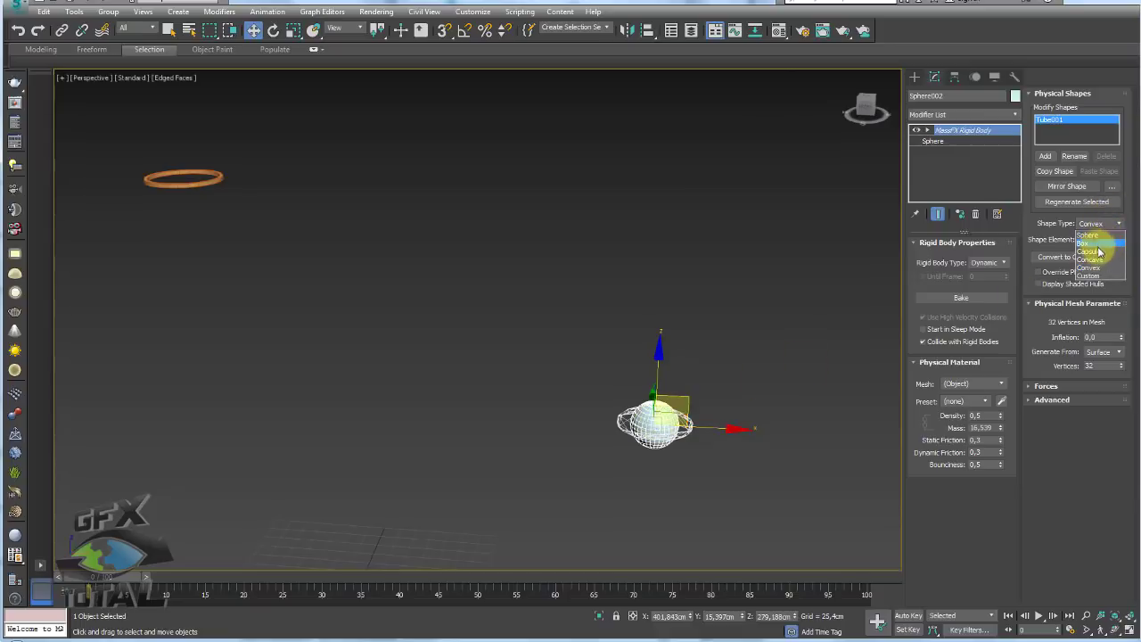
pyautogui.click(1094, 236)
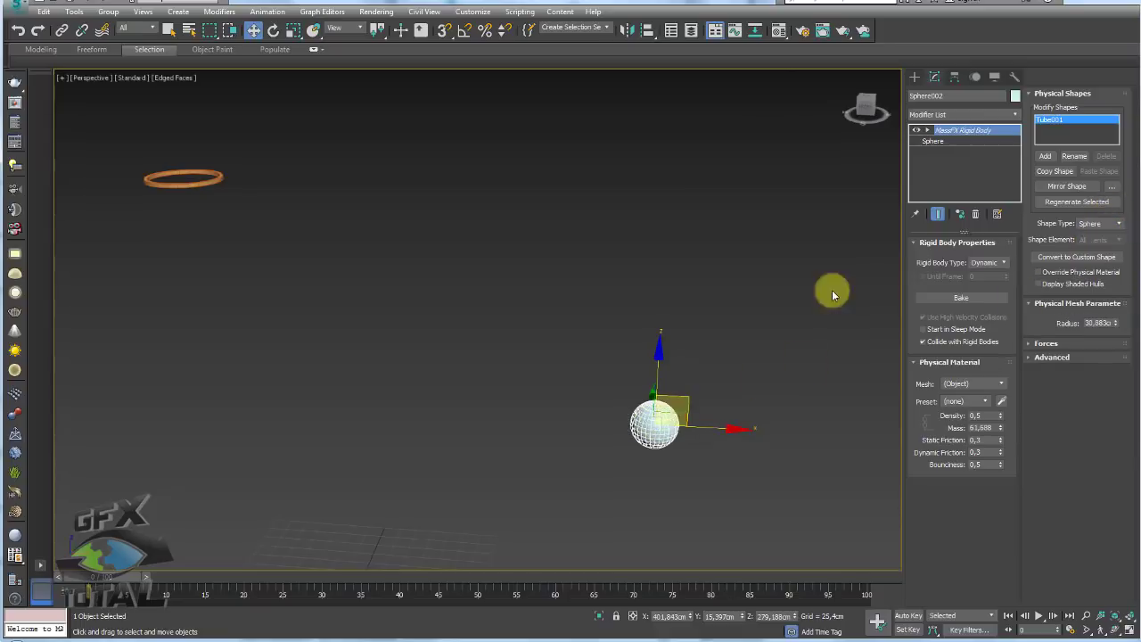
pyautogui.moveTo(336, 143); pyautogui.dragTo(217, 237)
pyautogui.moveTo(296, 256)
pyautogui.keyDown('alt'); pyautogui.mouseDown(button='middle')
pyautogui.moveTo(228, 210)
pyautogui.moveTo(451, 258)
pyautogui.moveTo(545, 193)
pyautogui.mouseUp(button='middle'); pyautogui.keyUp('alt')
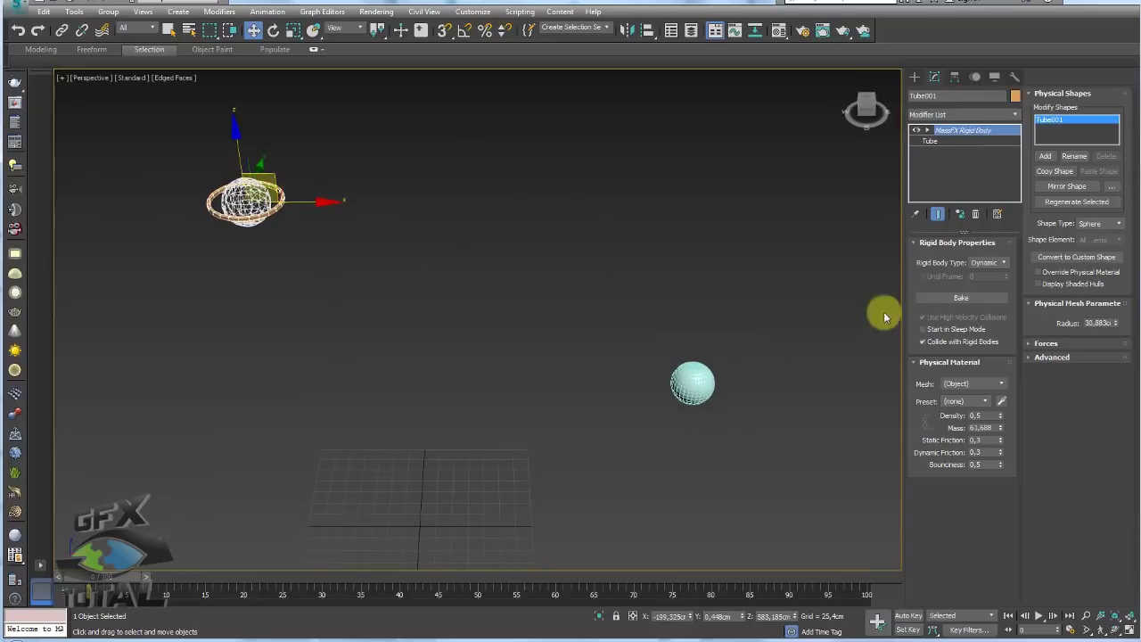
# Make Tube001's rigid body unique, set it to Concave, and generate hulls with Improve Fitting
pyautogui.click(962, 214)
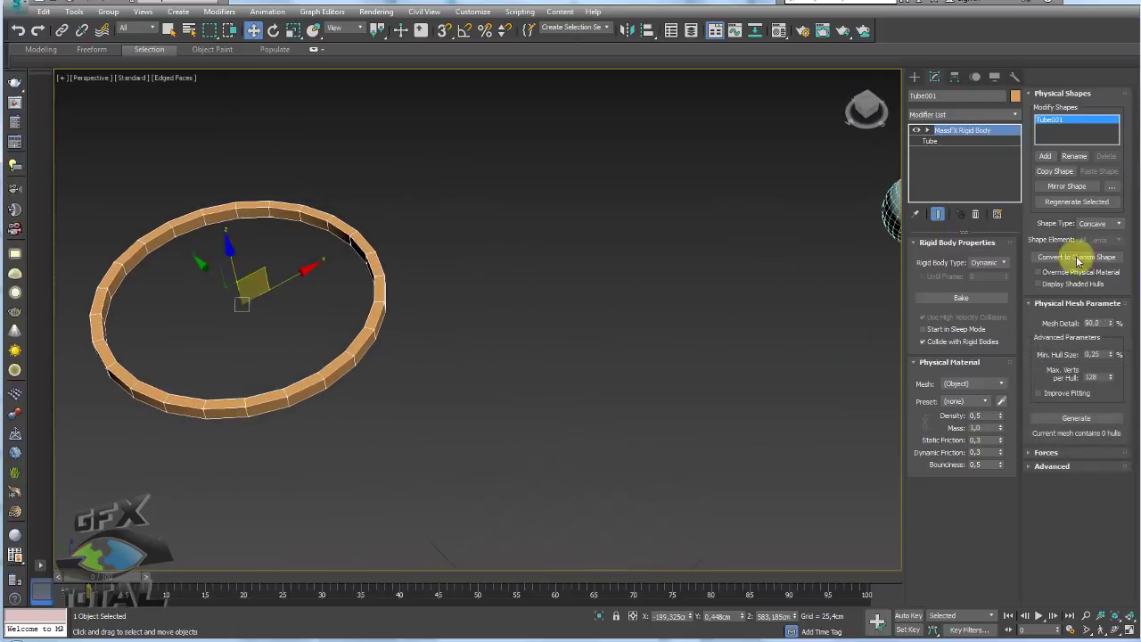
pyautogui.click(1103, 224)
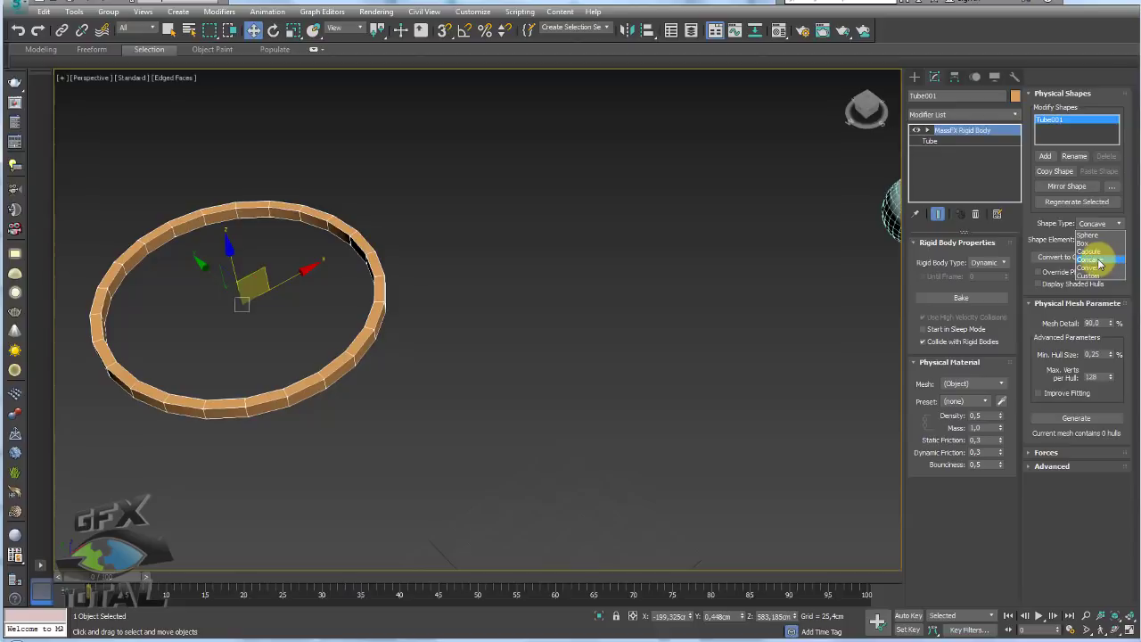
pyautogui.click(1100, 263)
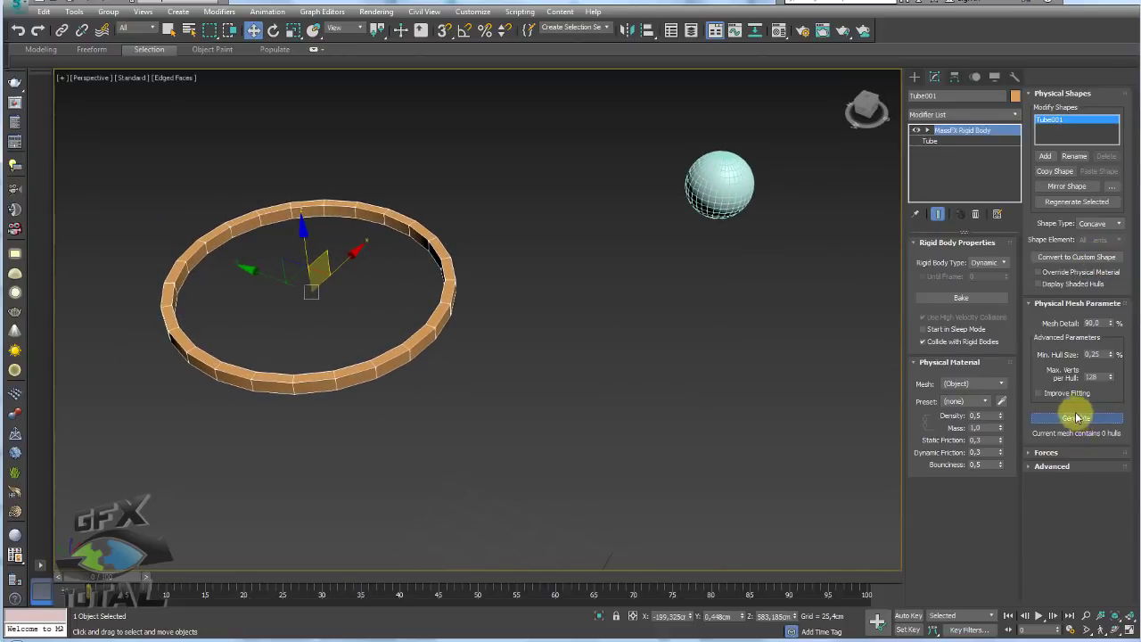
pyautogui.click(1076, 417)
pyautogui.keyDown('alt'); pyautogui.moveTo(434, 262); pyautogui.dragTo(489, 368, button='middle'); pyautogui.keyUp('alt')
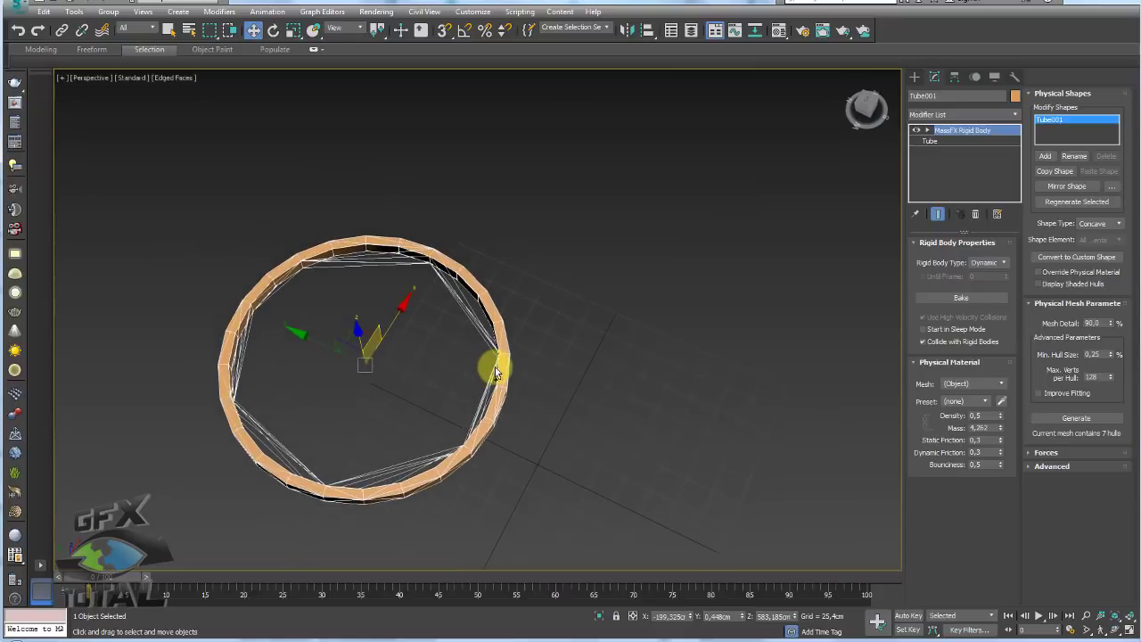
pyautogui.moveTo(493, 352)
pyautogui.mouseDown()
pyautogui.moveTo(443, 273)
pyautogui.moveTo(389, 263)
pyautogui.moveTo(335, 268)
pyautogui.moveTo(260, 310)
pyautogui.moveTo(246, 398)
pyautogui.moveTo(308, 472)
pyautogui.mouseUp()
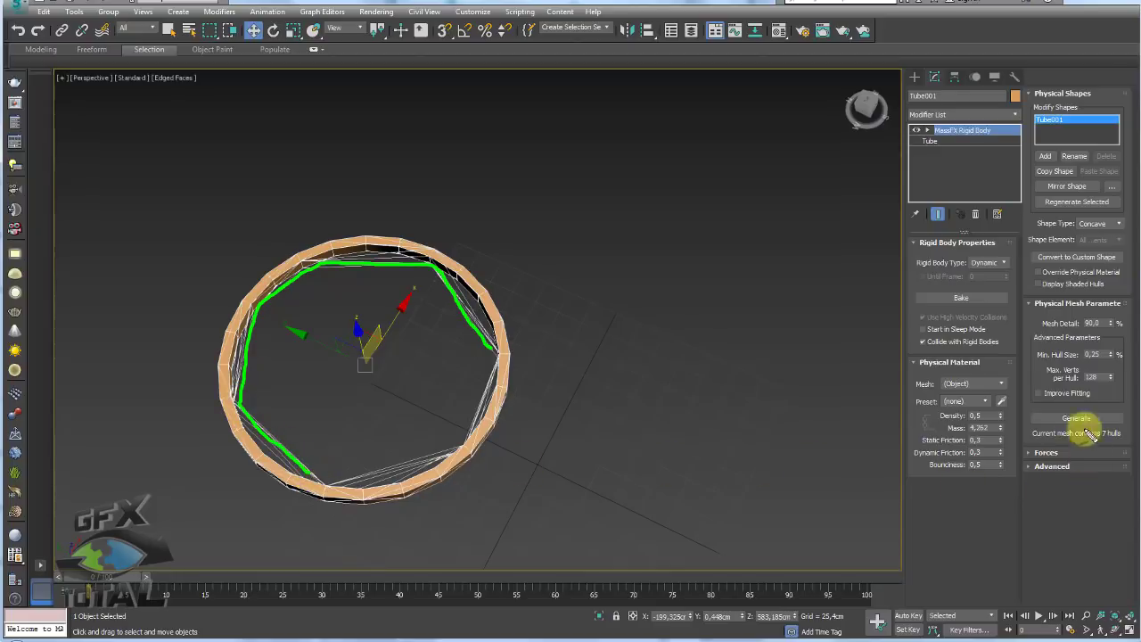
pyautogui.click(1080, 419)
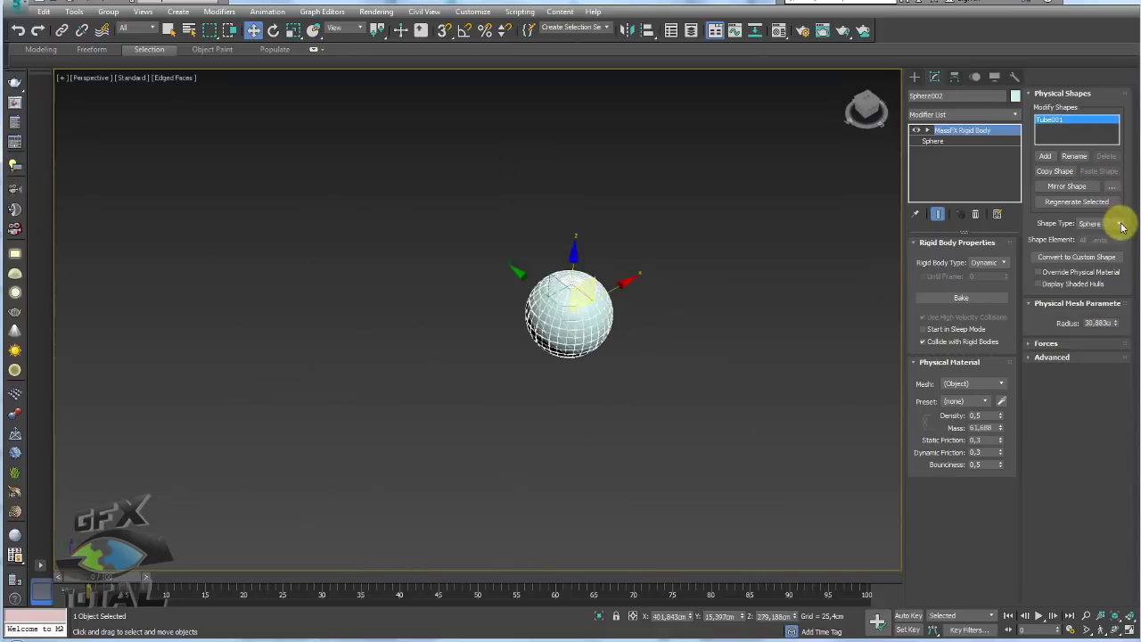
# With Auto Key on, move Sphere002 up toward the ring at frame 10 to key its motion
pyautogui.scroll(-5, 580, 322)
pyautogui.moveTo(741, 349)
pyautogui.keyDown('alt'); pyautogui.mouseDown(button='middle')
pyautogui.moveTo(660, 339)
pyautogui.moveTo(653, 410)
pyautogui.moveTo(635, 407)
pyautogui.mouseUp(button='middle'); pyautogui.keyUp('alt')
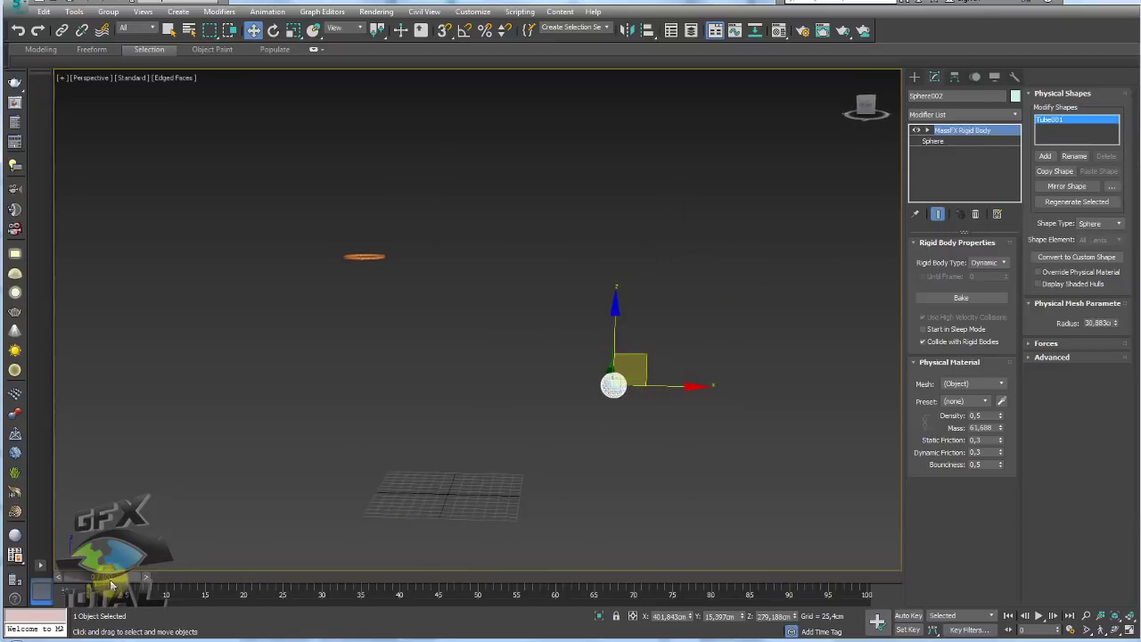
pyautogui.moveTo(104, 581)
pyautogui.mouseDown()
pyautogui.moveTo(322, 577)
pyautogui.moveTo(80, 579)
pyautogui.moveTo(362, 577)
pyautogui.moveTo(86, 580)
pyautogui.mouseUp()
pyautogui.press('w')
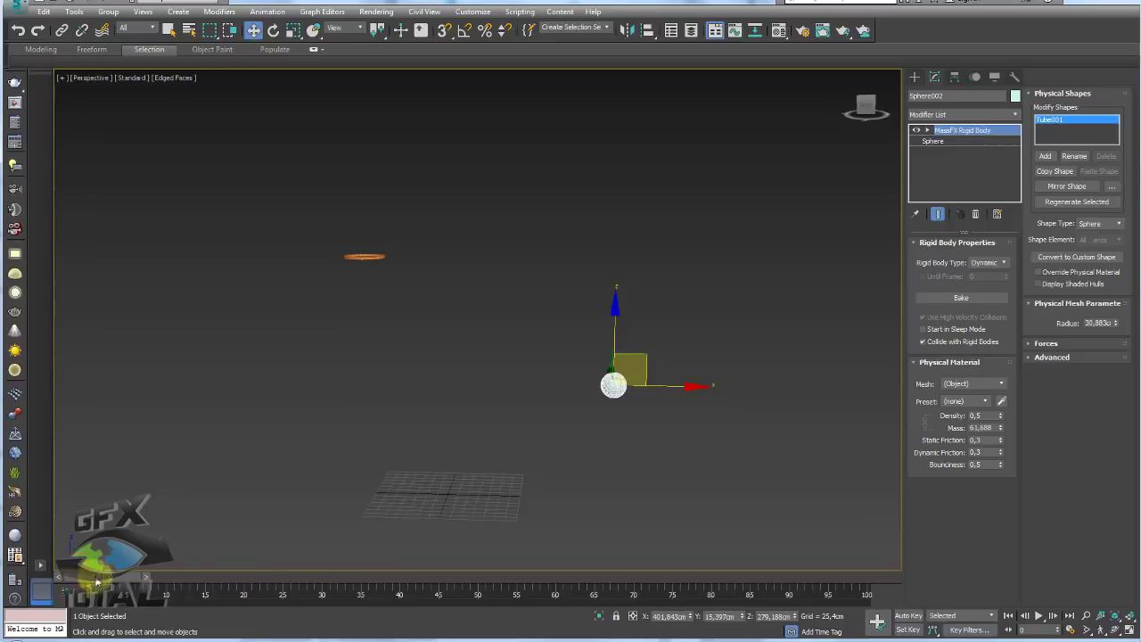
pyautogui.moveTo(96, 582); pyautogui.dragTo(163, 578)
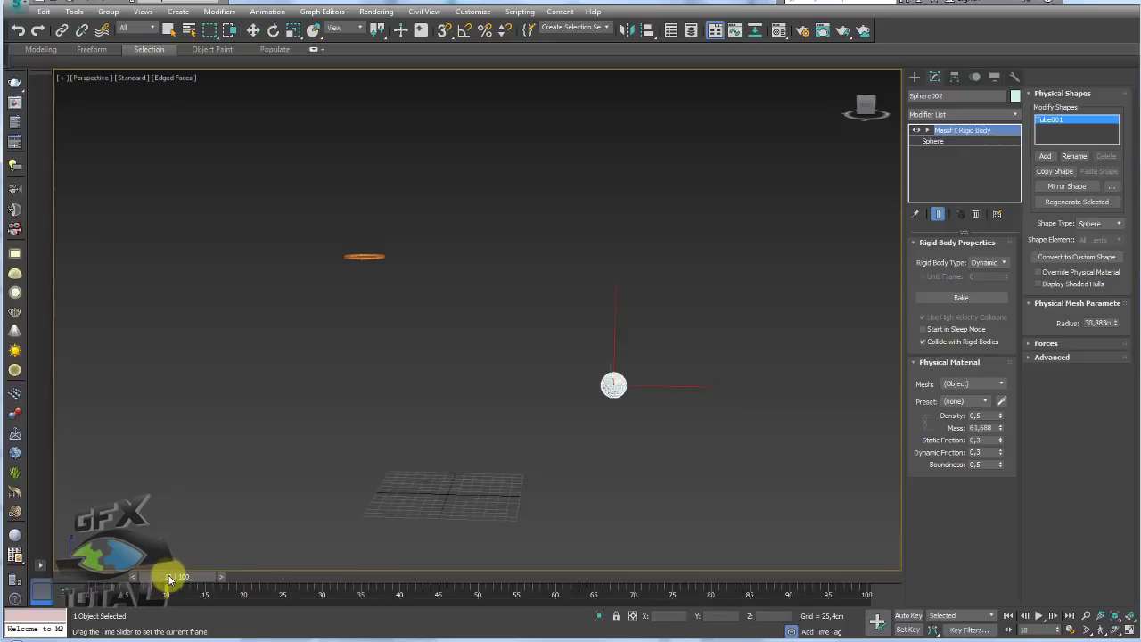
pyautogui.moveTo(169, 578); pyautogui.dragTo(98, 578)
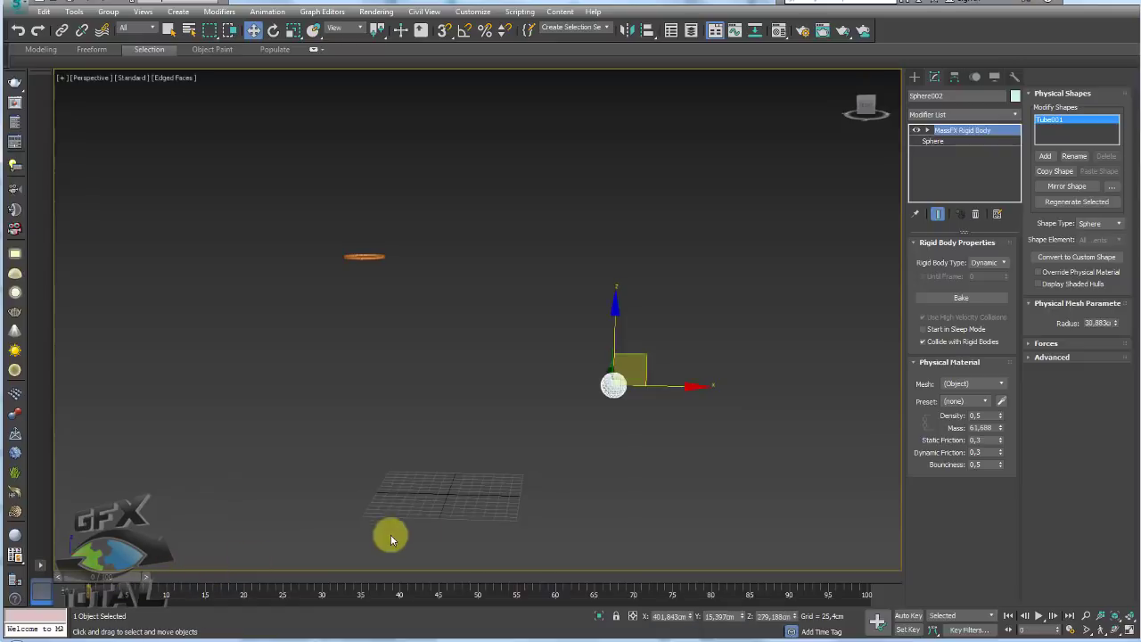
pyautogui.click(909, 615)
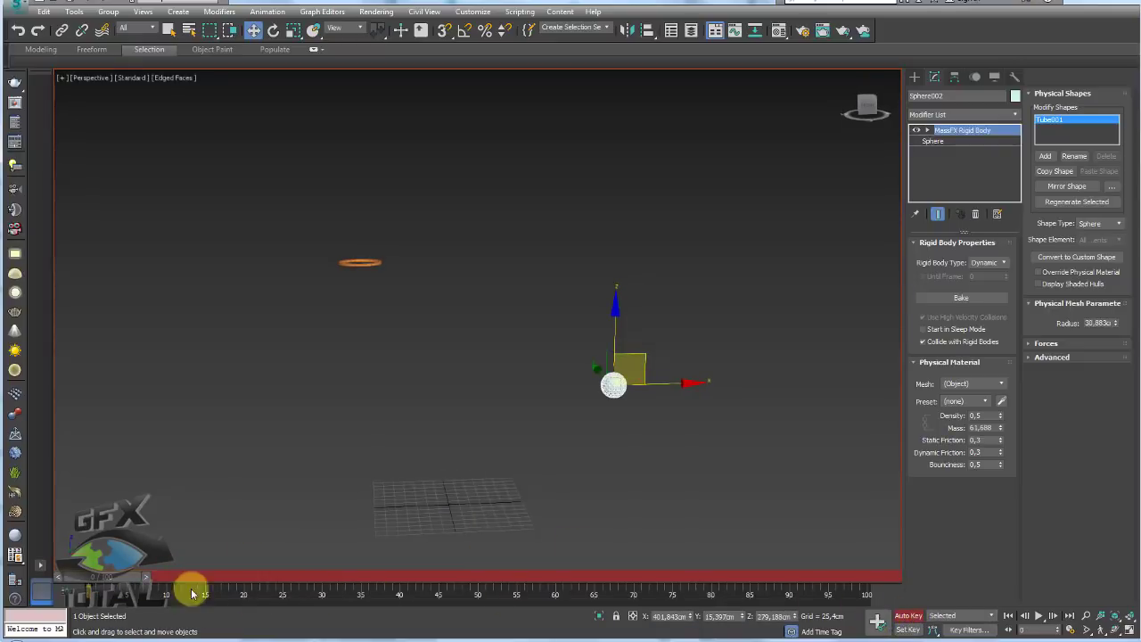
pyautogui.moveTo(109, 576); pyautogui.dragTo(190, 580)
pyautogui.moveTo(706, 359)
pyautogui.keyDown('alt'); pyautogui.mouseDown(button='middle')
pyautogui.moveTo(654, 364)
pyautogui.moveTo(630, 351)
pyautogui.moveTo(604, 288)
pyautogui.moveTo(556, 350)
pyautogui.mouseUp(button='middle'); pyautogui.keyUp('alt')
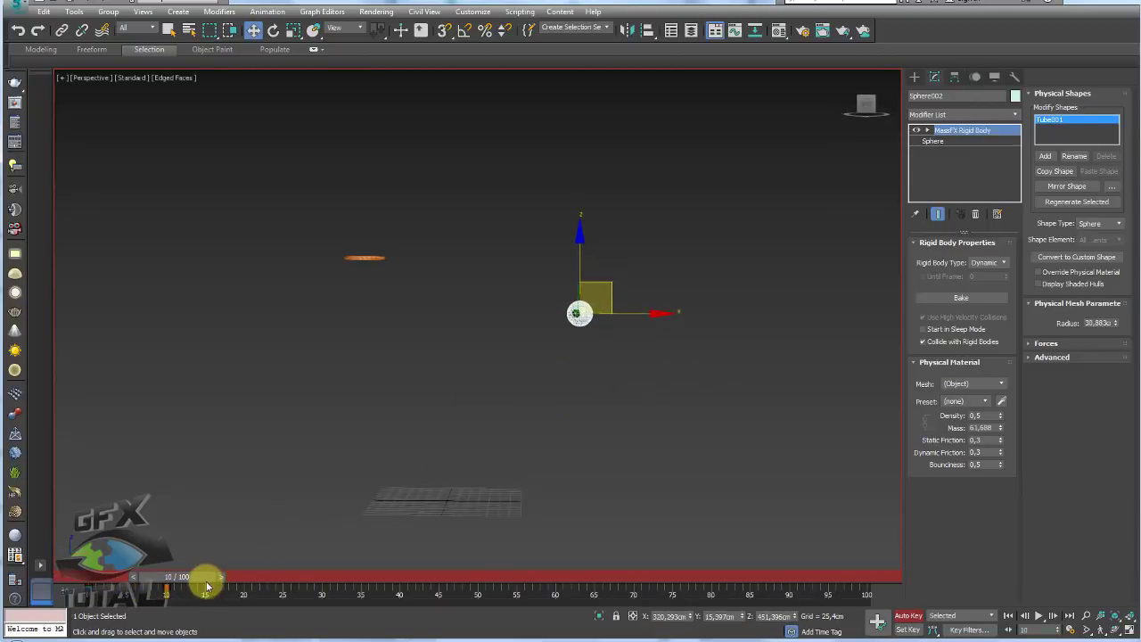
pyautogui.moveTo(204, 581); pyautogui.dragTo(192, 591)
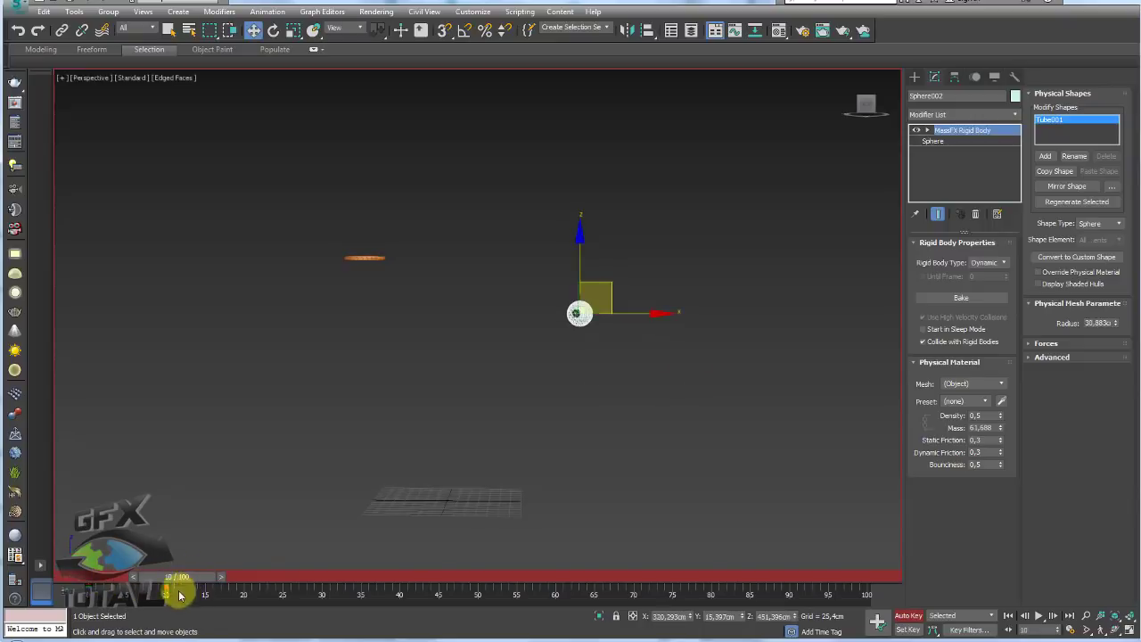
pyautogui.moveTo(179, 595)
pyautogui.mouseDown()
pyautogui.moveTo(95, 584)
pyautogui.moveTo(178, 581)
pyautogui.mouseUp()
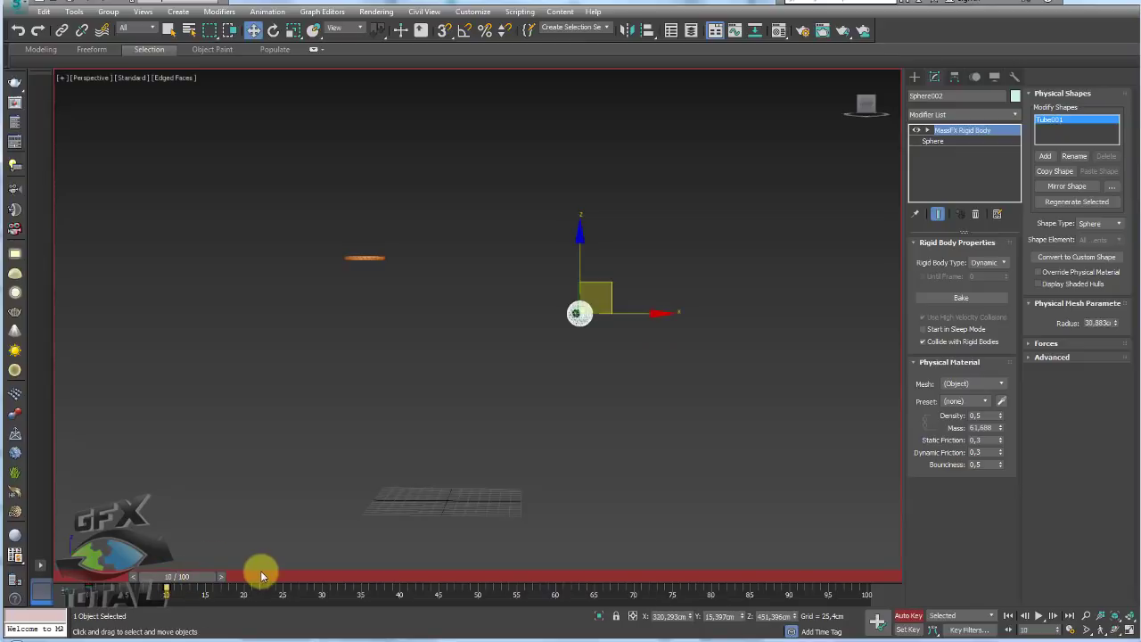
pyautogui.moveTo(664, 489); pyautogui.dragTo(597, 467, button='middle')
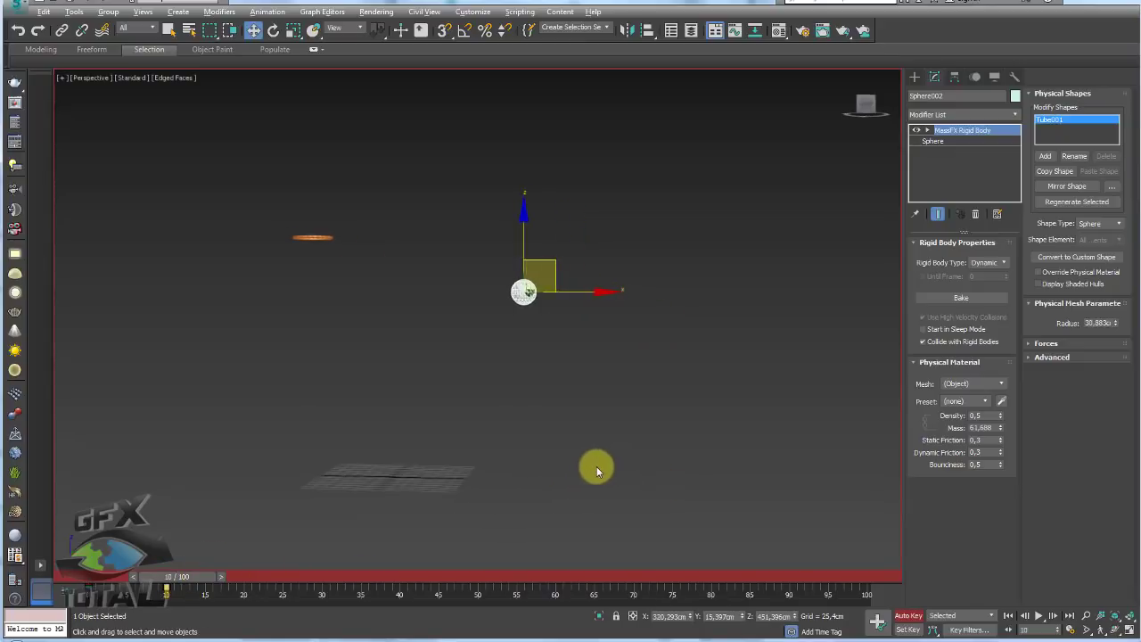
# Set Sphere002's frame 0–10 keys to linear tangents in the Curve Editor, then close it
pyautogui.click(734, 30)
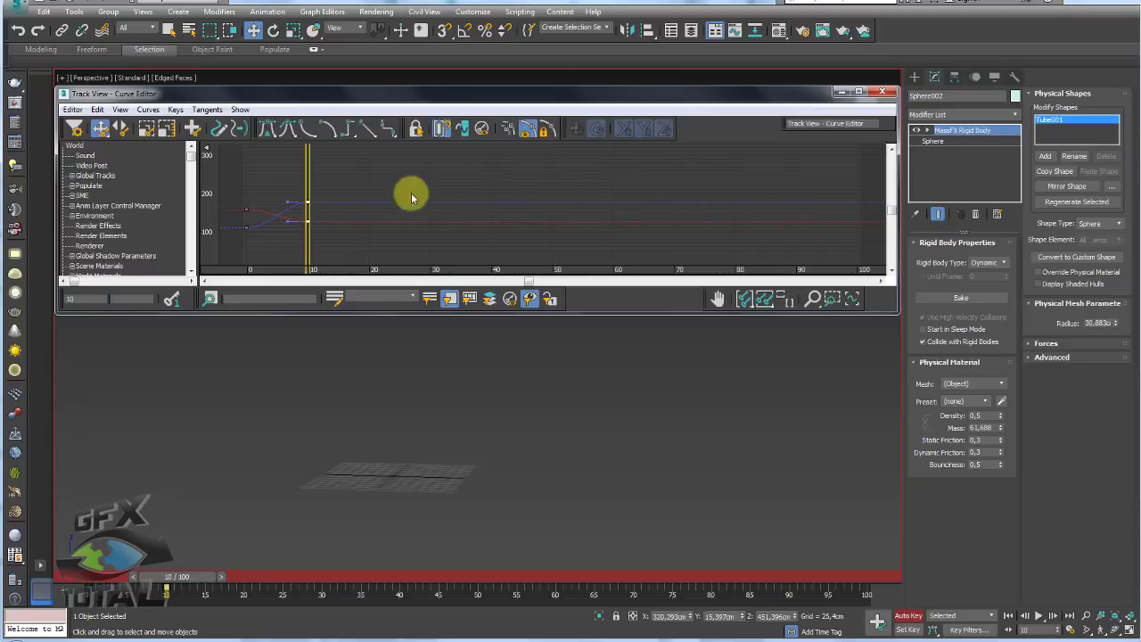
pyautogui.scroll(-3, 479, 219)
pyautogui.scroll(-2, 454, 219)
pyautogui.moveTo(488, 240); pyautogui.dragTo(319, 159)
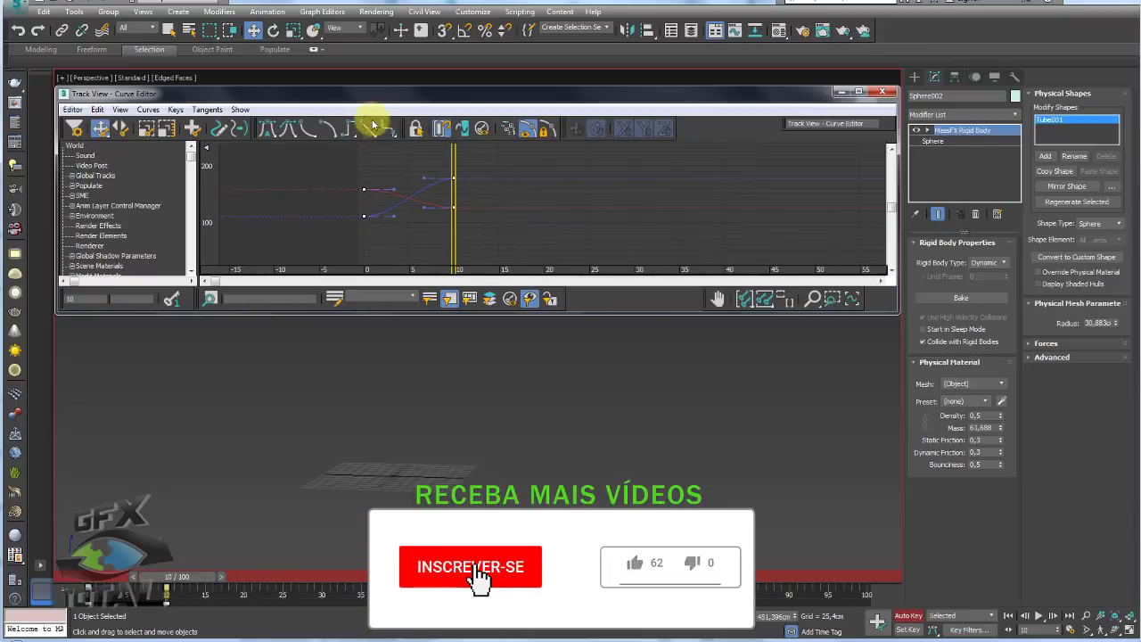
pyautogui.click(372, 125)
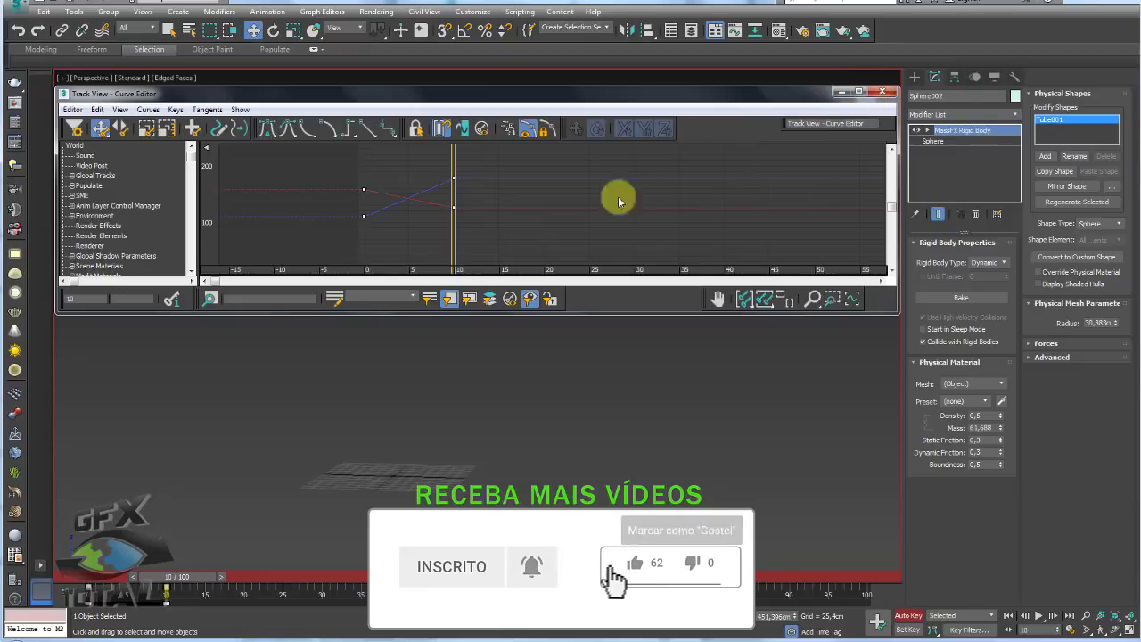
pyautogui.click(881, 94)
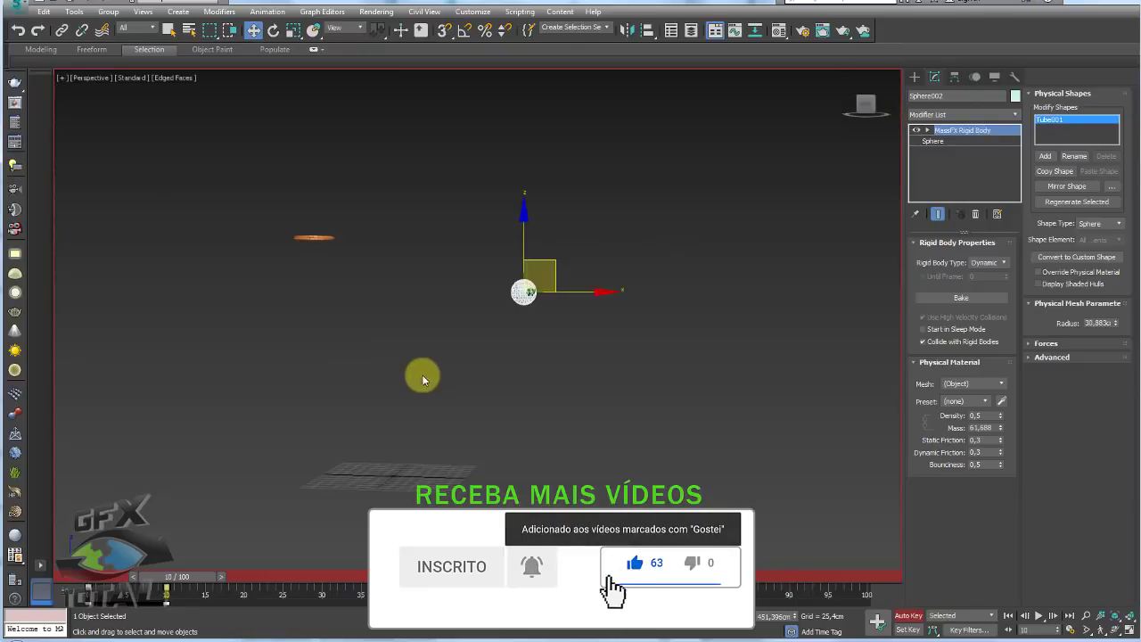
pyautogui.keyDown('alt'); pyautogui.moveTo(422, 380); pyautogui.dragTo(378, 390, button='middle'); pyautogui.keyUp('alt')
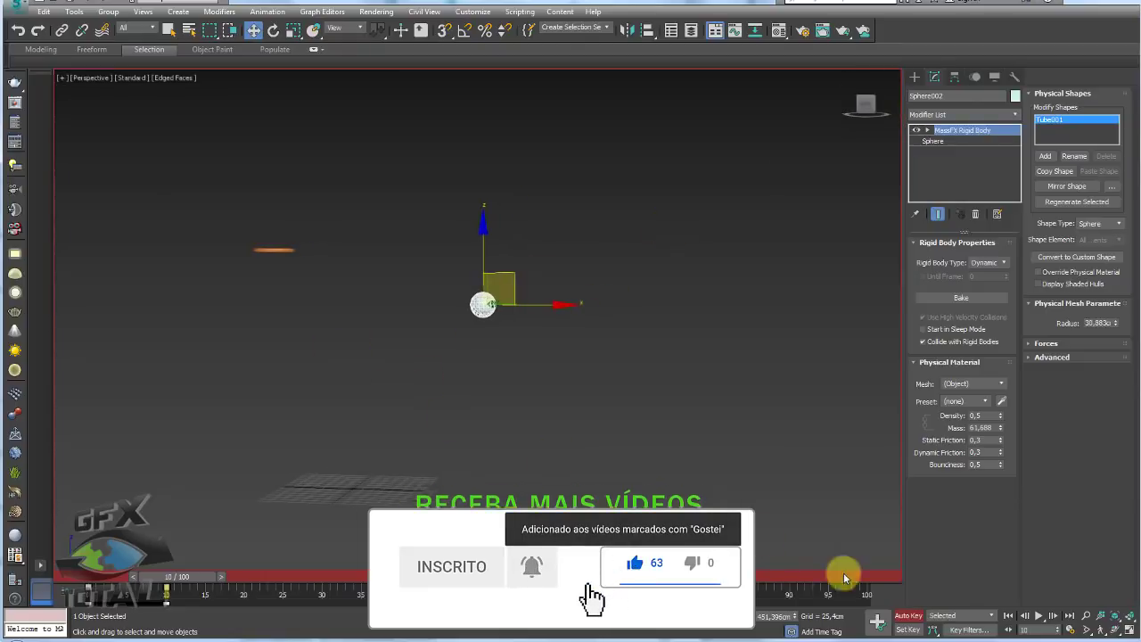
pyautogui.moveTo(709, 474)
pyautogui.keyDown('alt'); pyautogui.mouseDown(button='middle')
pyautogui.moveTo(626, 437)
pyautogui.moveTo(617, 407)
pyautogui.moveTo(704, 375)
pyautogui.mouseUp(button='middle'); pyautogui.keyUp('alt')
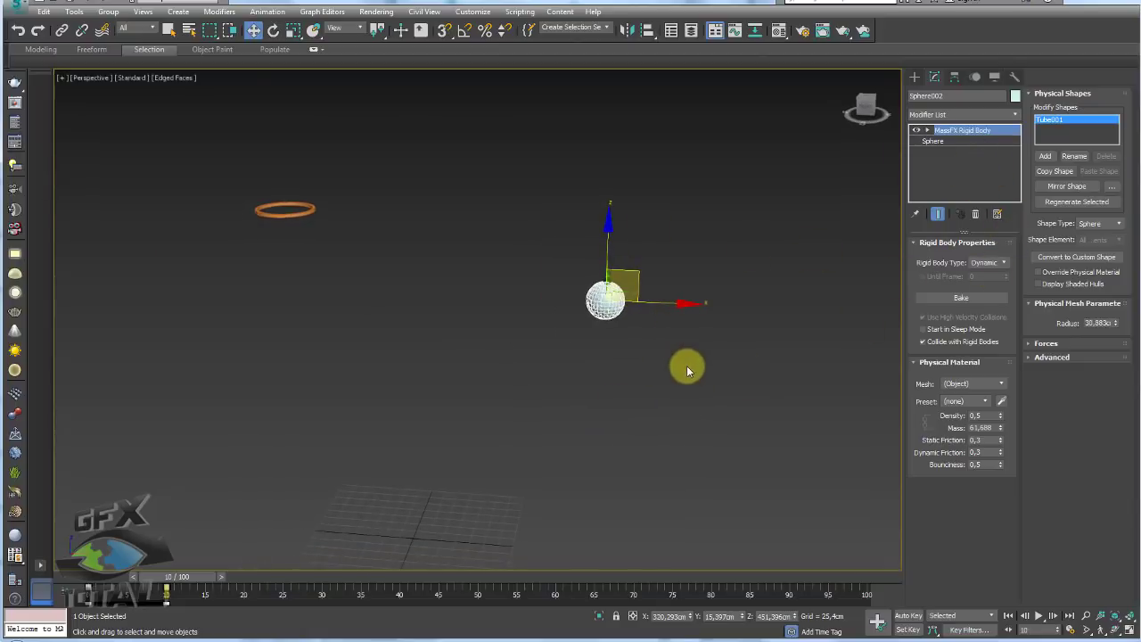
# Make Sphere002 a Kinematic MassFX rigid body with Until Frame set to 10
pyautogui.moveTo(666, 380); pyautogui.dragTo(570, 272)
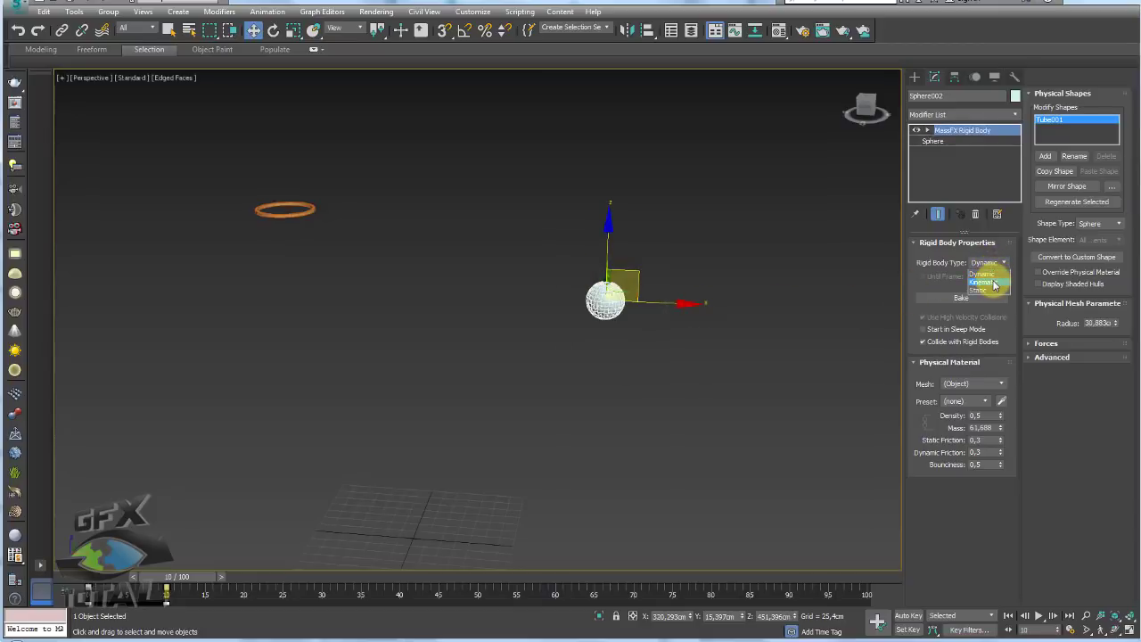
pyautogui.click(994, 284)
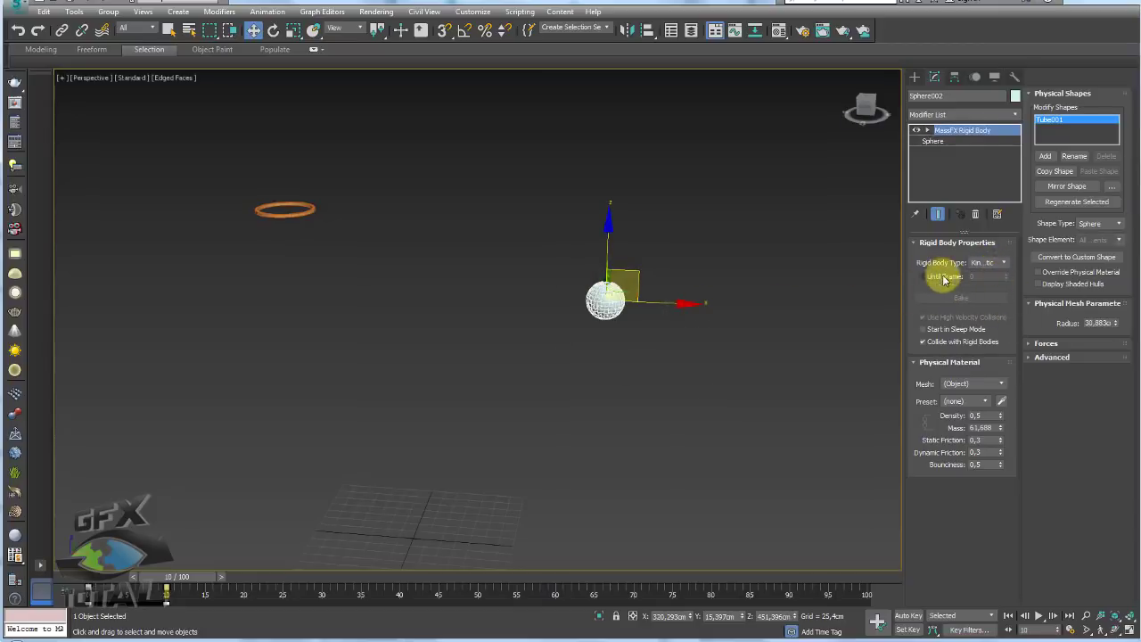
pyautogui.moveTo(923, 277)
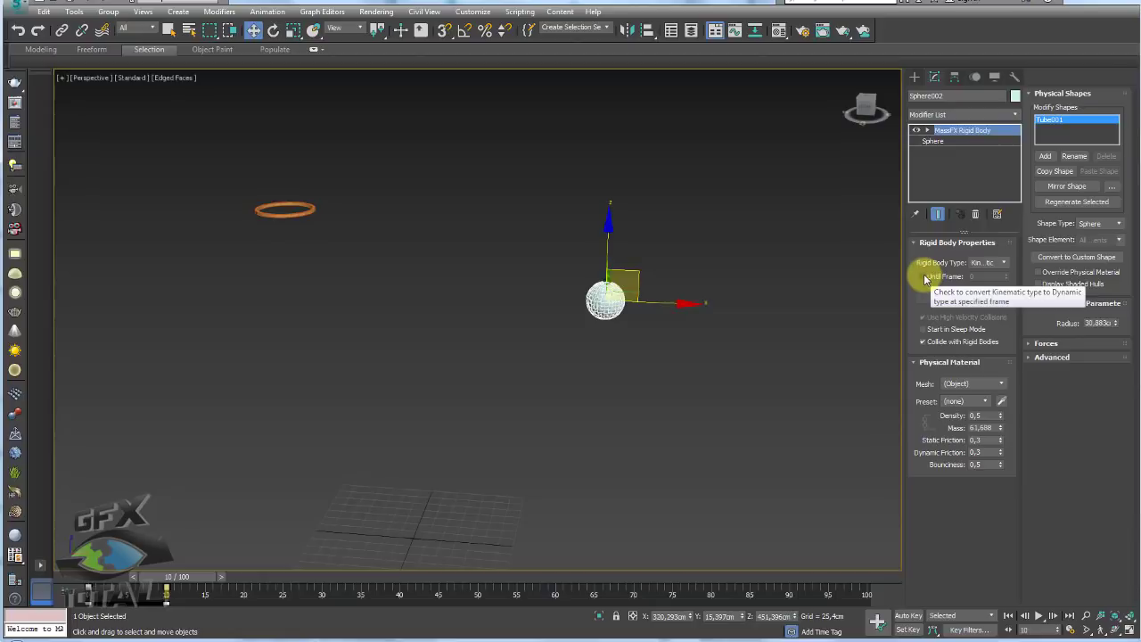
pyautogui.click(935, 276)
pyautogui.write('10')
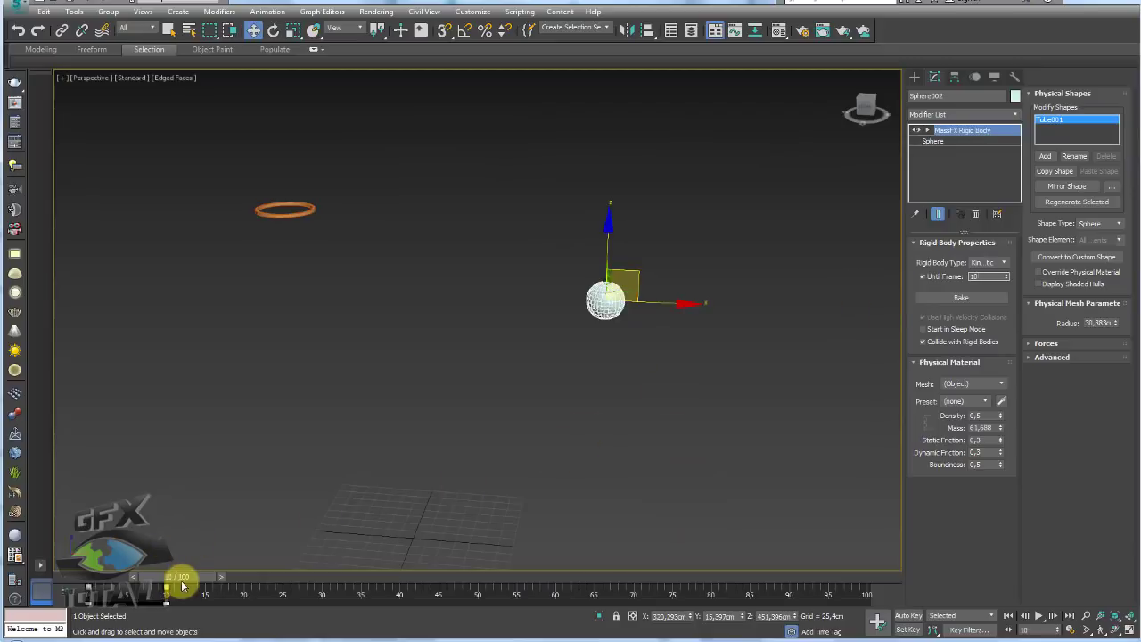
pyautogui.moveTo(195, 581); pyautogui.dragTo(97, 584)
# Set the ring Tube001 as a Static rigid body, then reselect Sphere002
pyautogui.press('w')
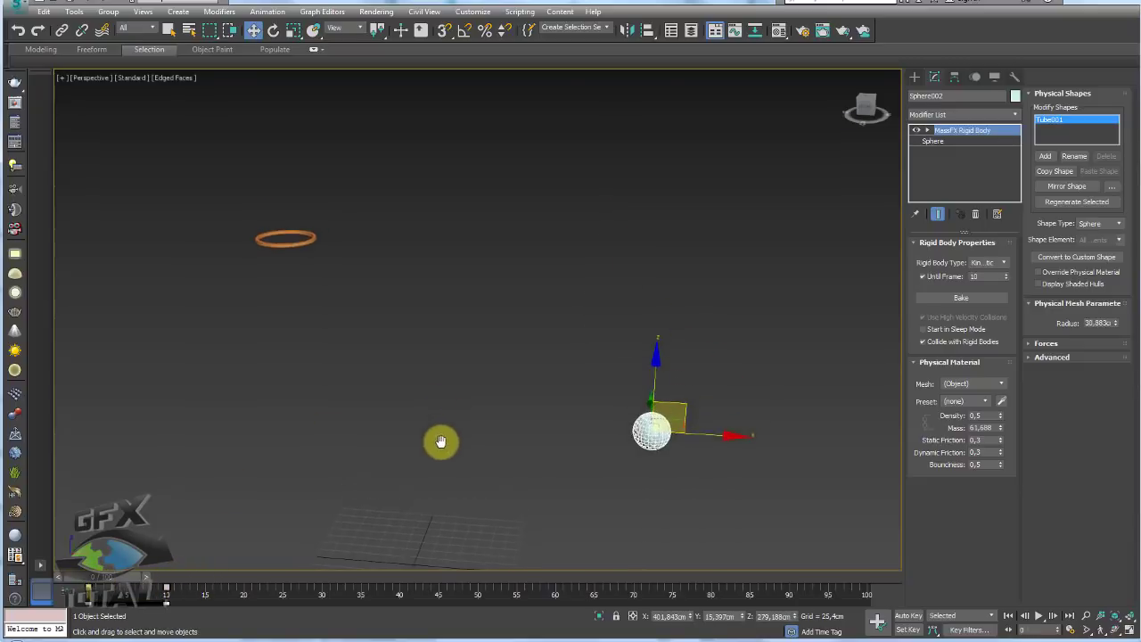
pyautogui.moveTo(264, 278); pyautogui.dragTo(266, 277)
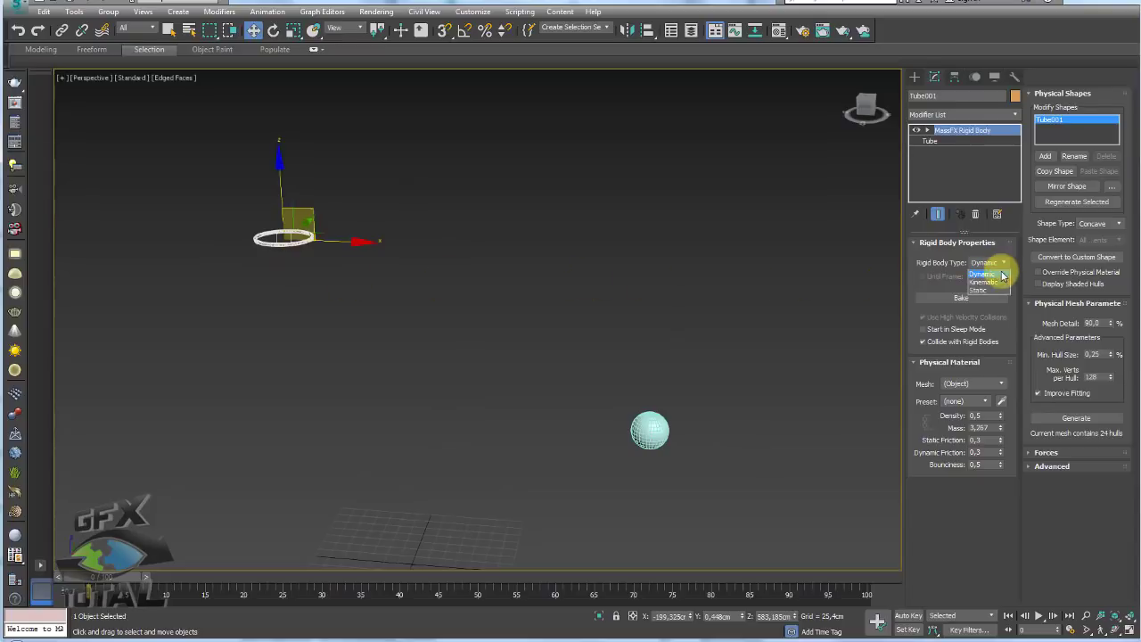
pyautogui.click(991, 290)
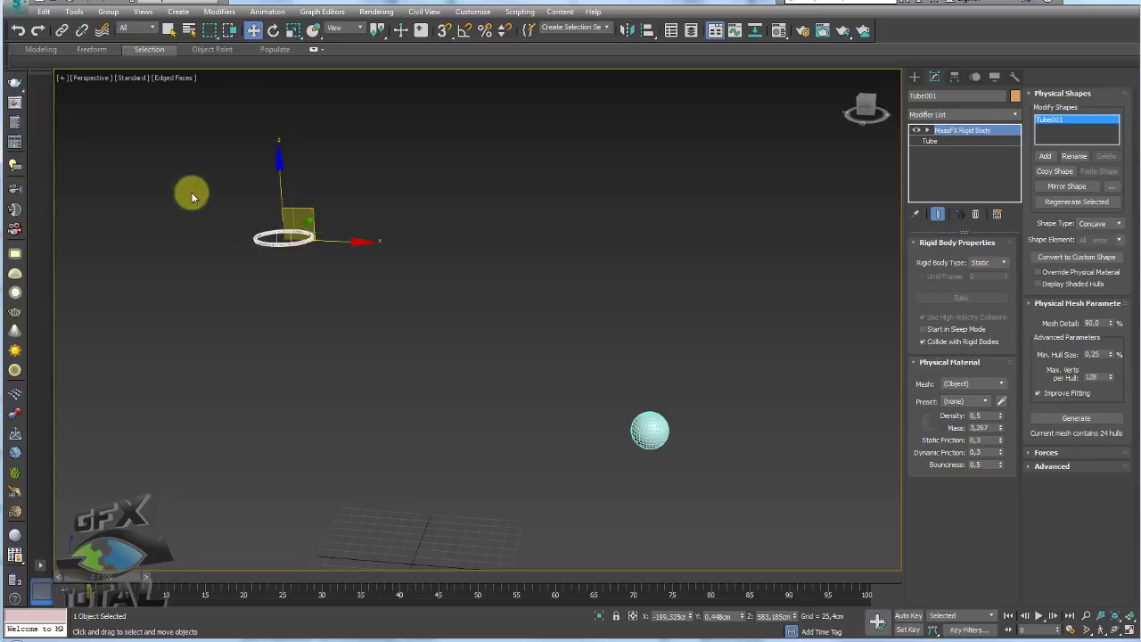
pyautogui.moveTo(594, 250); pyautogui.dragTo(543, 241, button='middle')
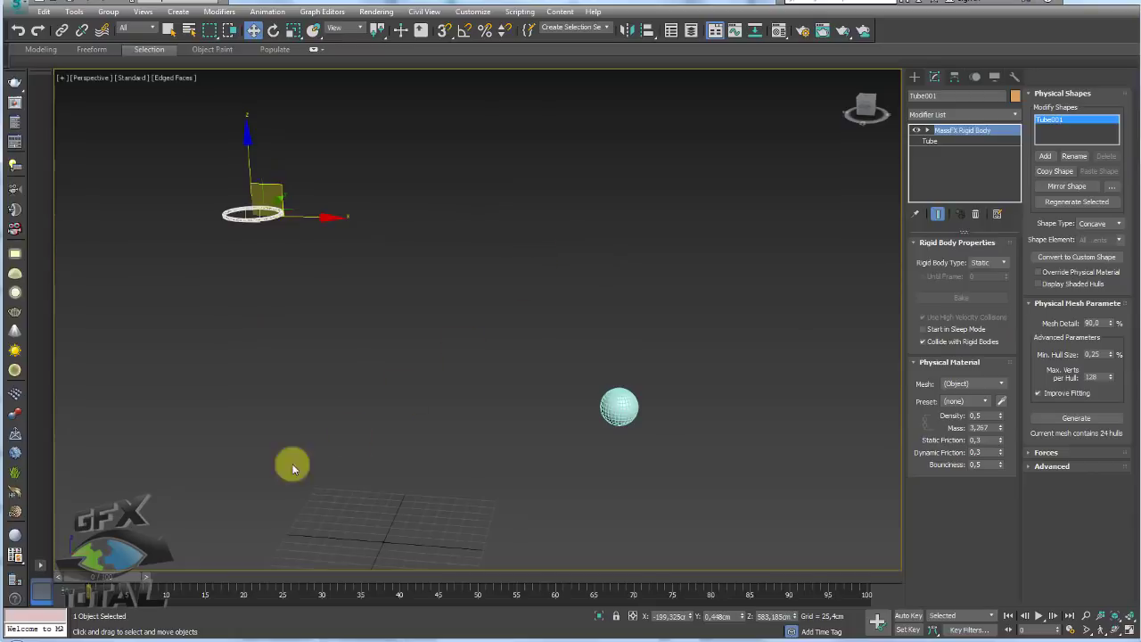
pyautogui.click(619, 407)
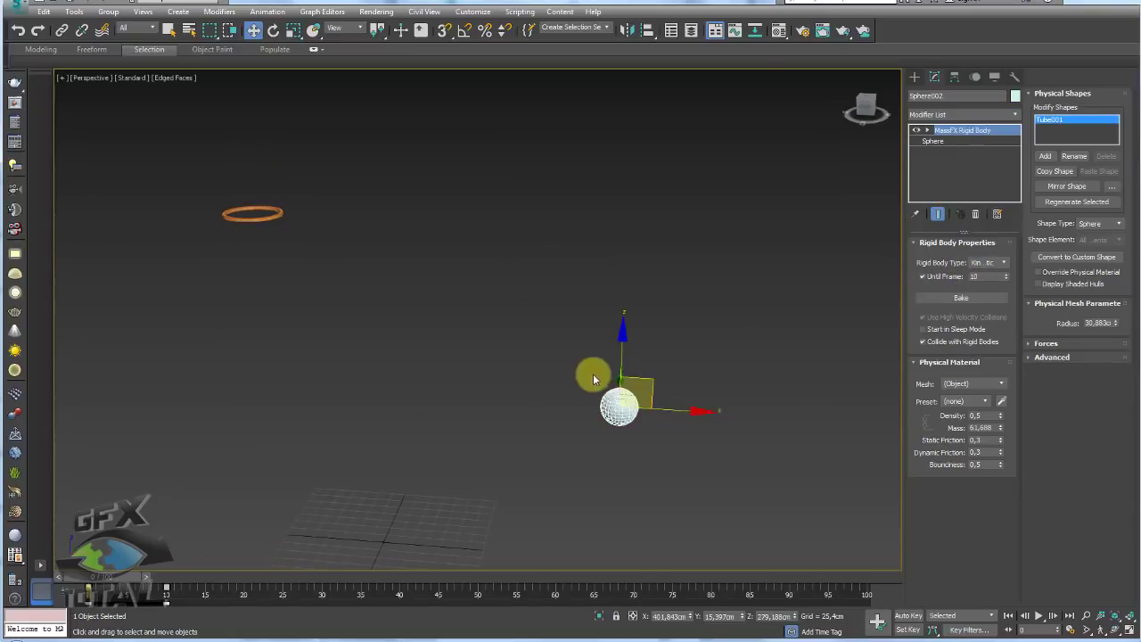
pyautogui.moveTo(593, 378); pyautogui.dragTo(631, 416, button='middle')
pyautogui.moveTo(463, 354); pyautogui.dragTo(490, 328, button='middle')
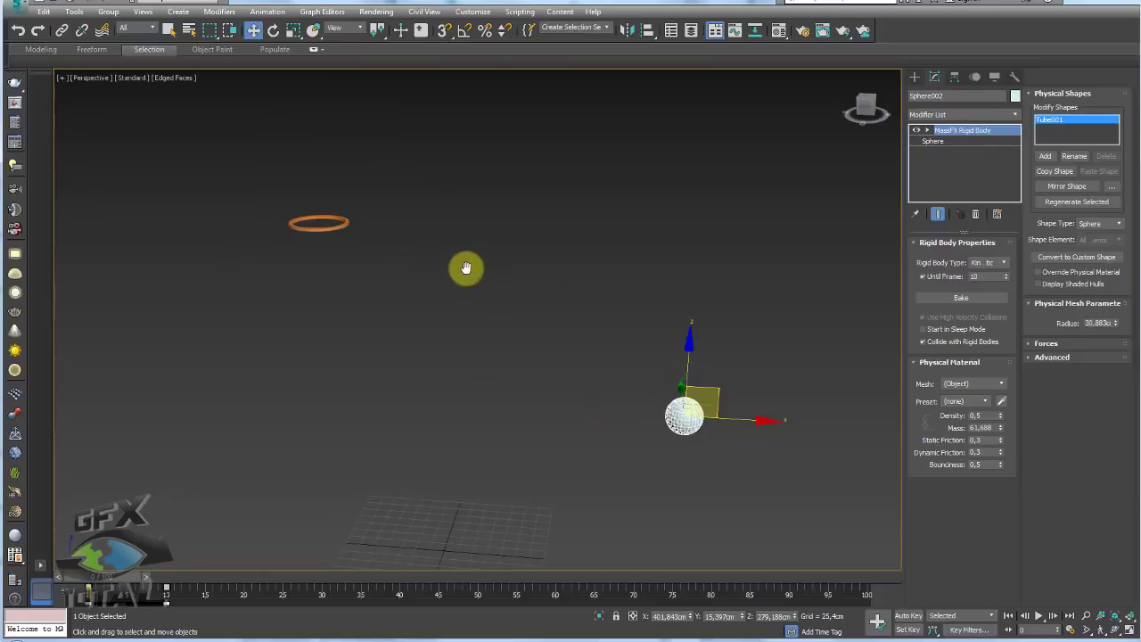
pyautogui.moveTo(466, 268); pyautogui.dragTo(452, 258, button='middle')
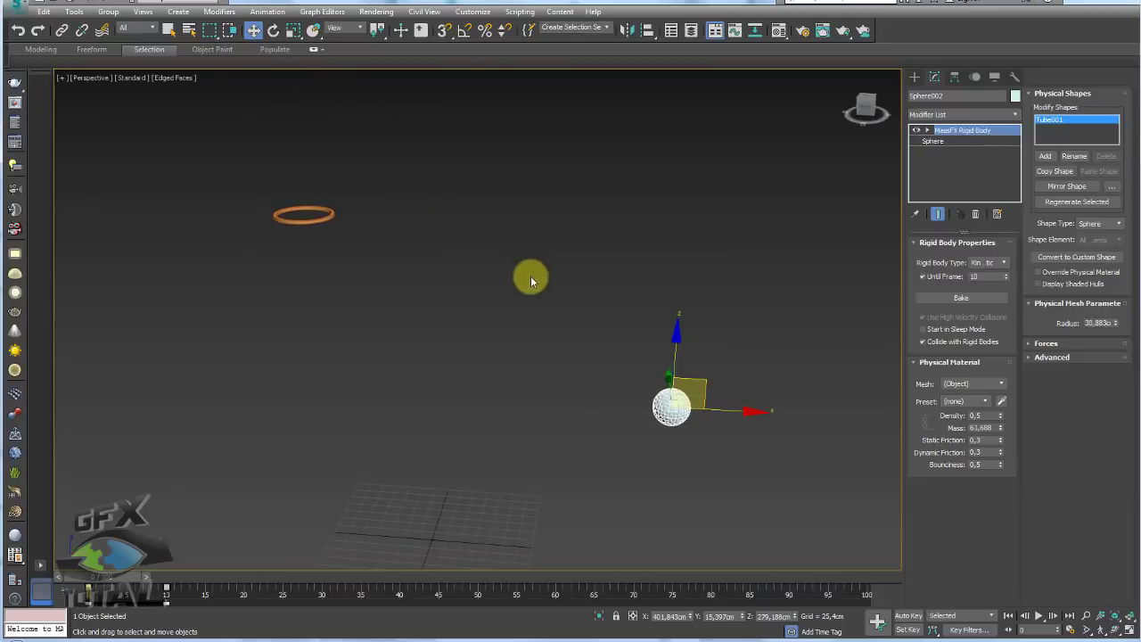
pyautogui.moveTo(530, 277); pyautogui.dragTo(517, 247, button='middle')
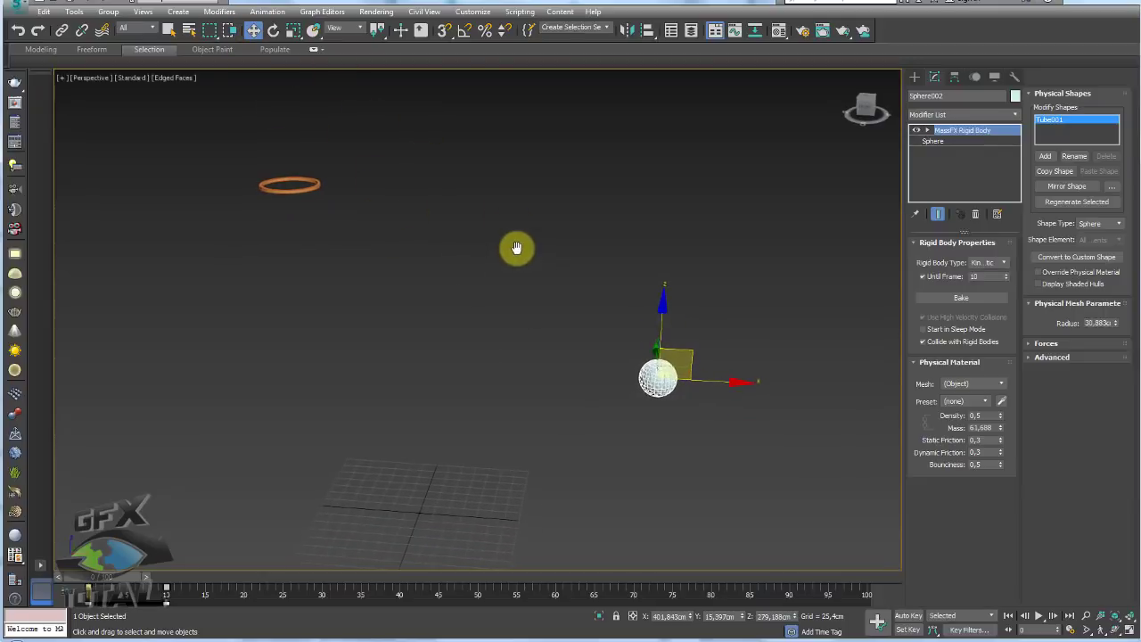
# Bring up MassFX Tools from the quad menu and show its Simulation playback and baking controls
pyautogui.keyDown('alt'); pyautogui.keyDown('shift'); pyautogui.rightClick(534, 311); pyautogui.keyUp('shift'); pyautogui.keyUp('alt')
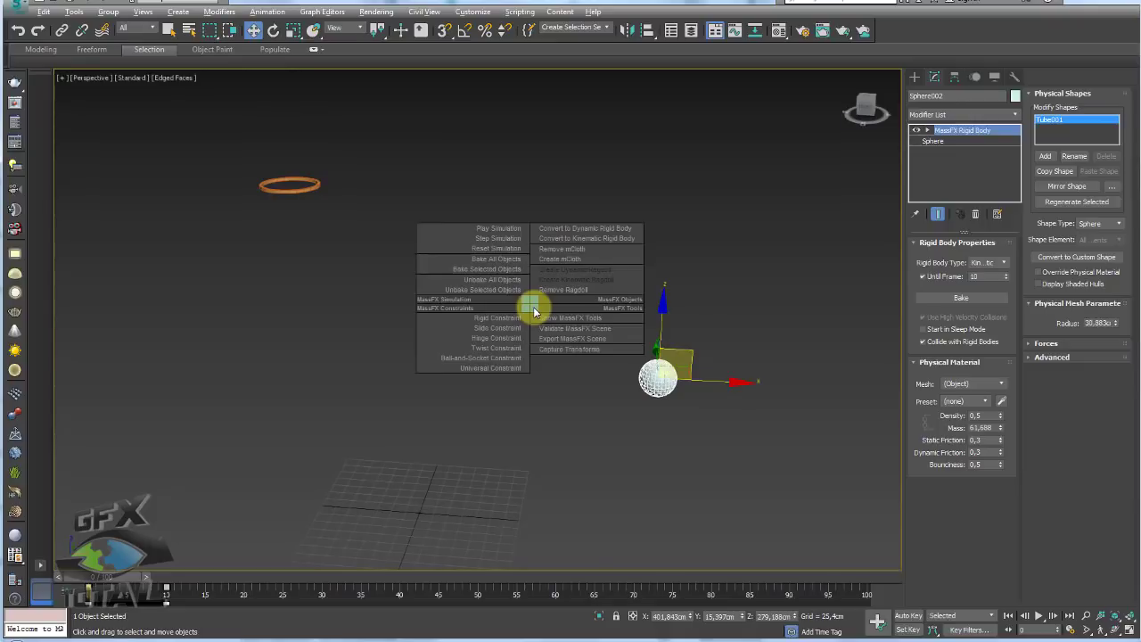
pyautogui.click(577, 319)
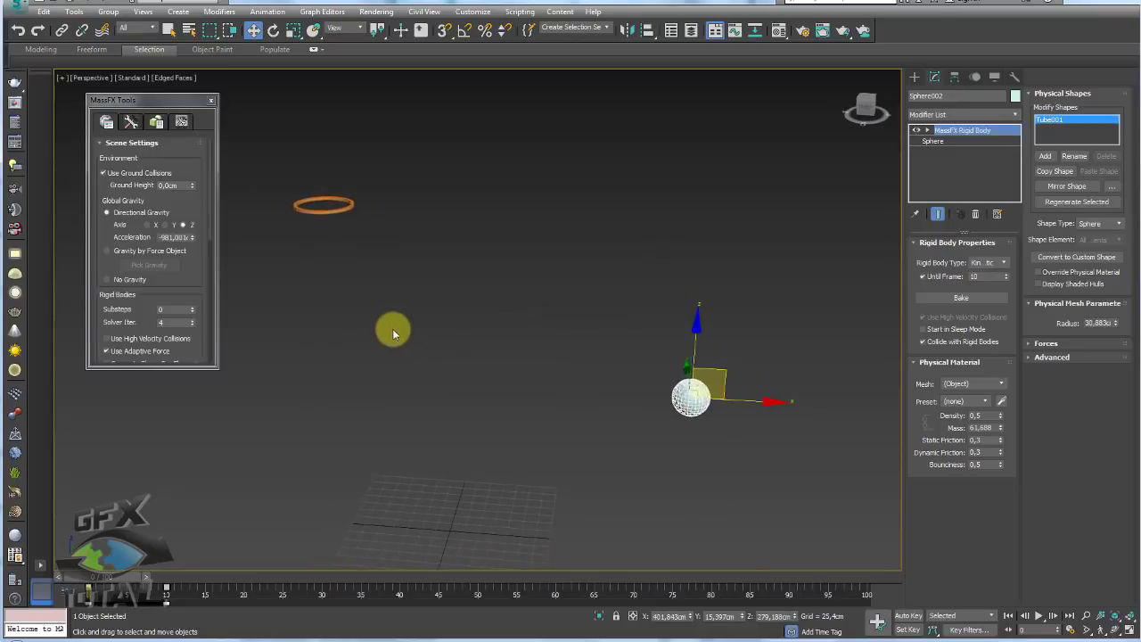
pyautogui.moveTo(393, 327); pyautogui.dragTo(558, 348, button='middle')
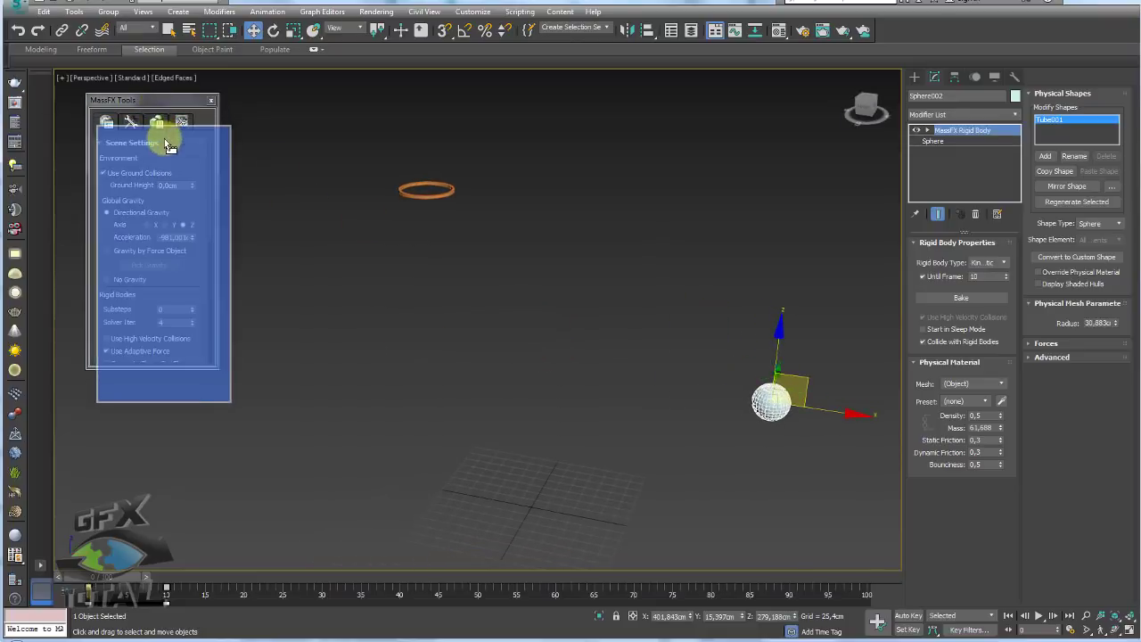
pyautogui.moveTo(156, 101); pyautogui.dragTo(164, 136)
pyautogui.click(140, 160)
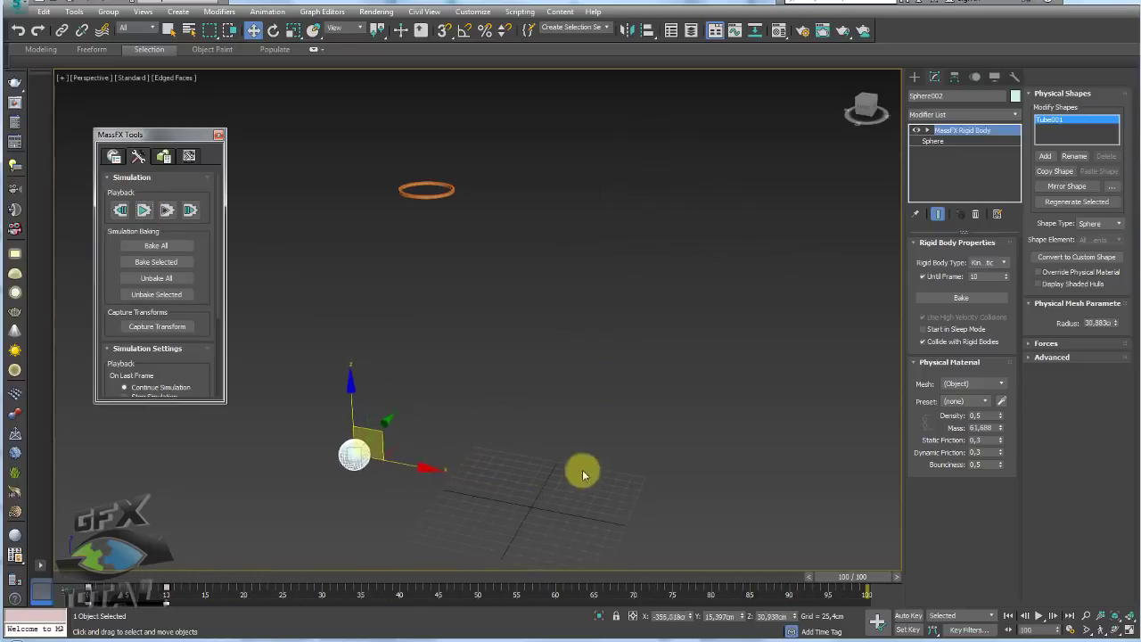
# Reset the simulation and, with Auto Key on, re-key the ball lower and to the right
pyautogui.click(132, 220)
pyautogui.click(908, 615)
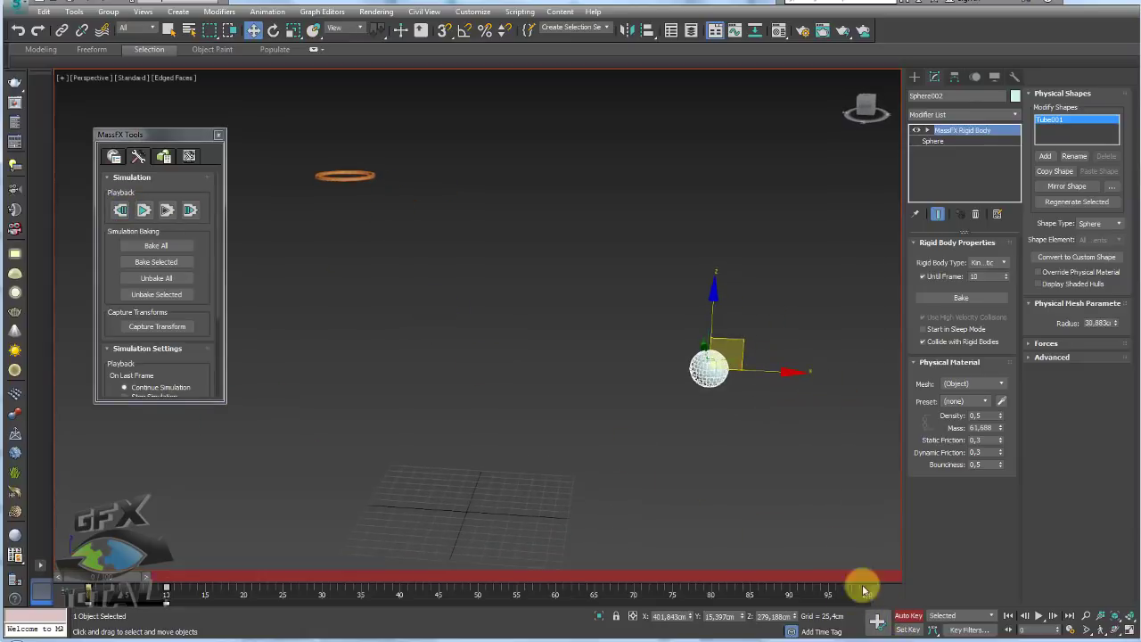
pyautogui.moveTo(768, 486); pyautogui.dragTo(693, 443, button='middle')
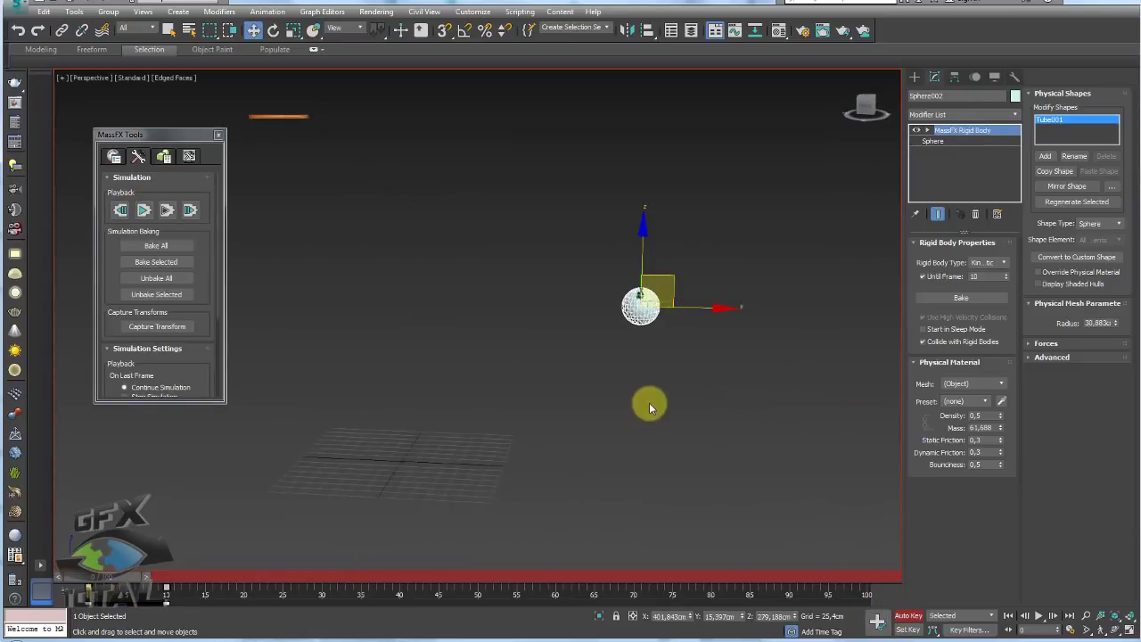
pyautogui.moveTo(667, 276); pyautogui.dragTo(723, 368)
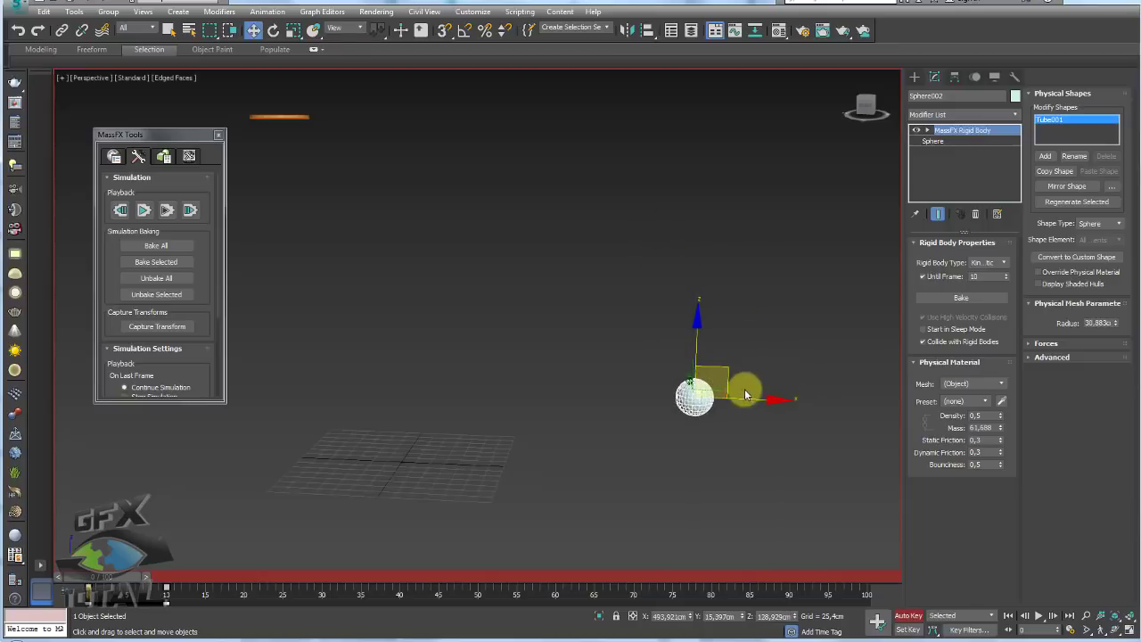
pyautogui.click(975, 77)
# Display the ball's trajectory, turn Auto Key off, then simulate and reset the shot
pyautogui.click(995, 146)
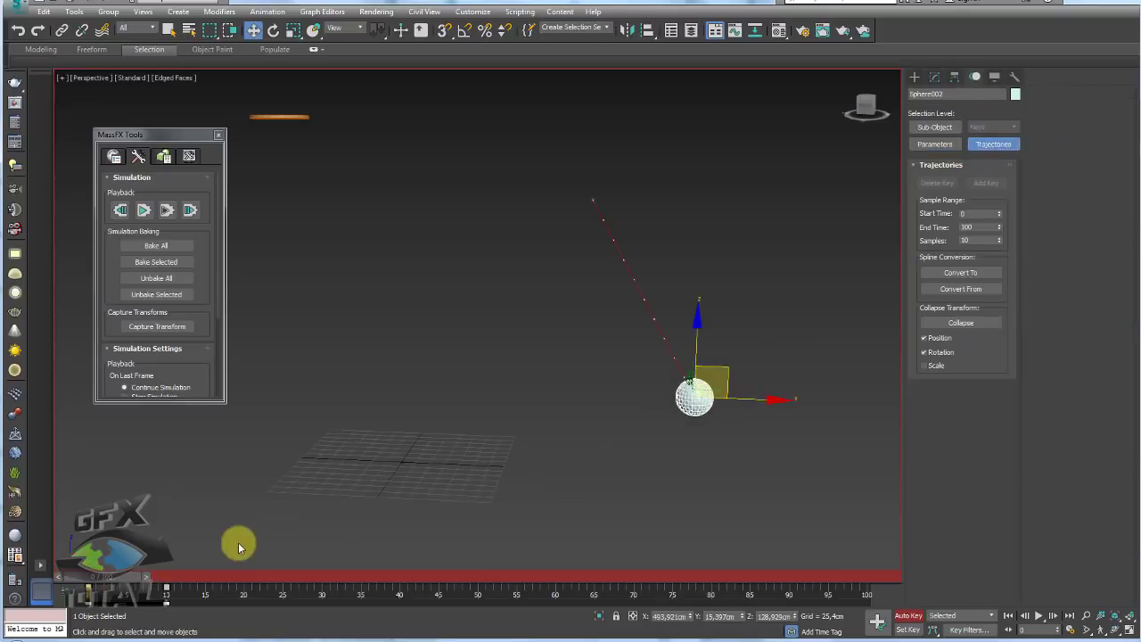
pyautogui.moveTo(107, 577)
pyautogui.mouseDown()
pyautogui.moveTo(196, 577)
pyautogui.moveTo(204, 587)
pyautogui.moveTo(120, 590)
pyautogui.mouseUp()
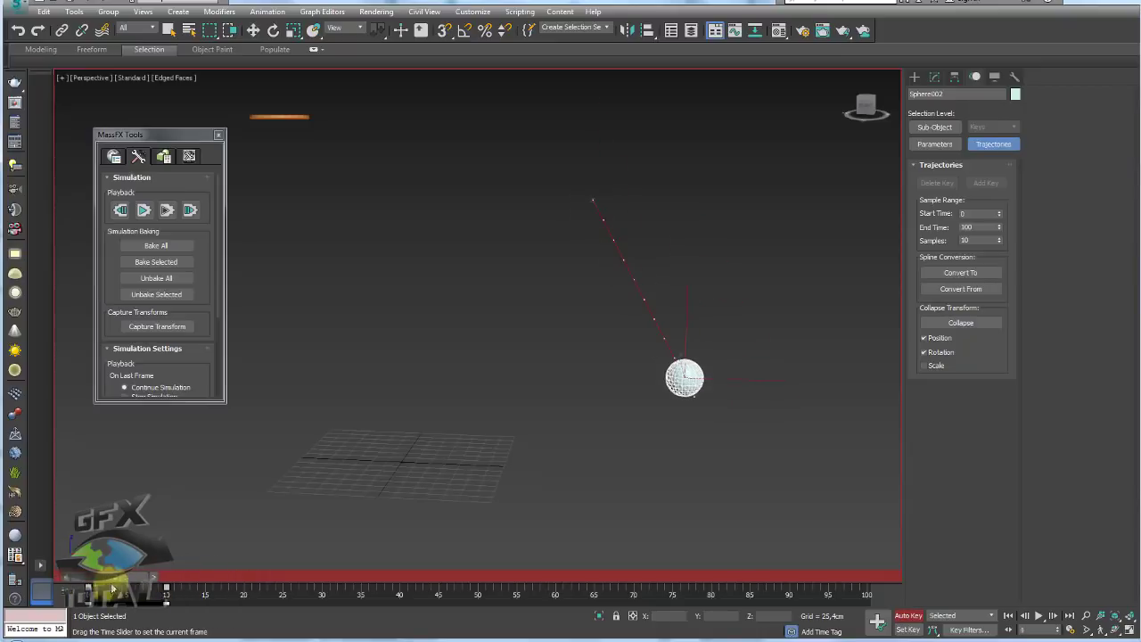
pyautogui.press('w')
pyautogui.click(907, 615)
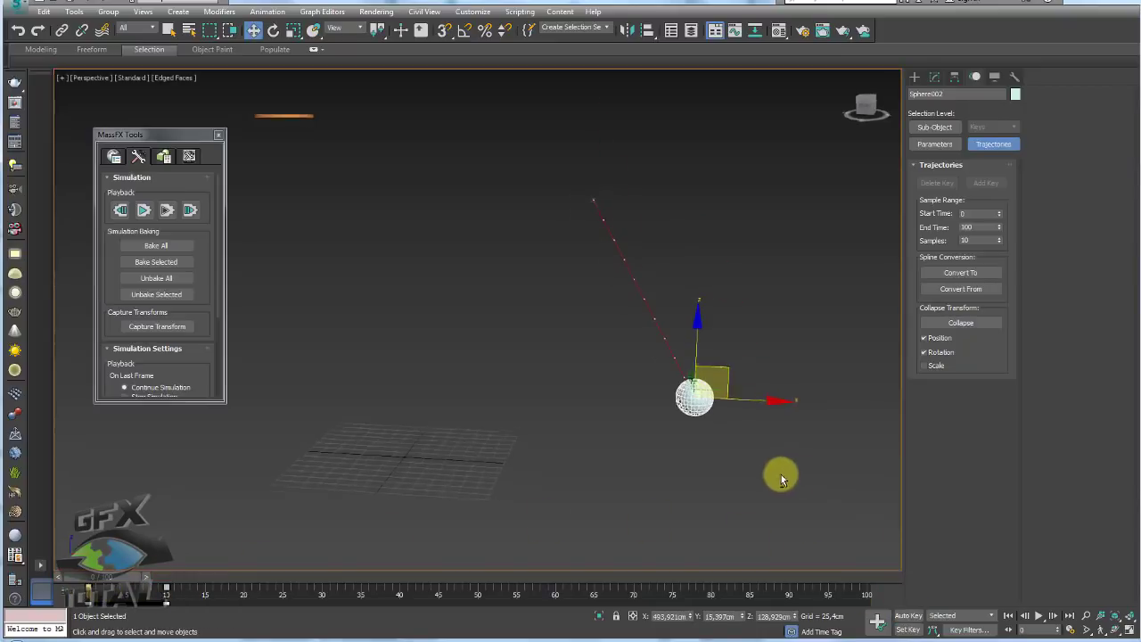
pyautogui.keyDown('alt'); pyautogui.moveTo(781, 474); pyautogui.dragTo(810, 505, button='middle'); pyautogui.keyUp('alt')
pyautogui.click(143, 211)
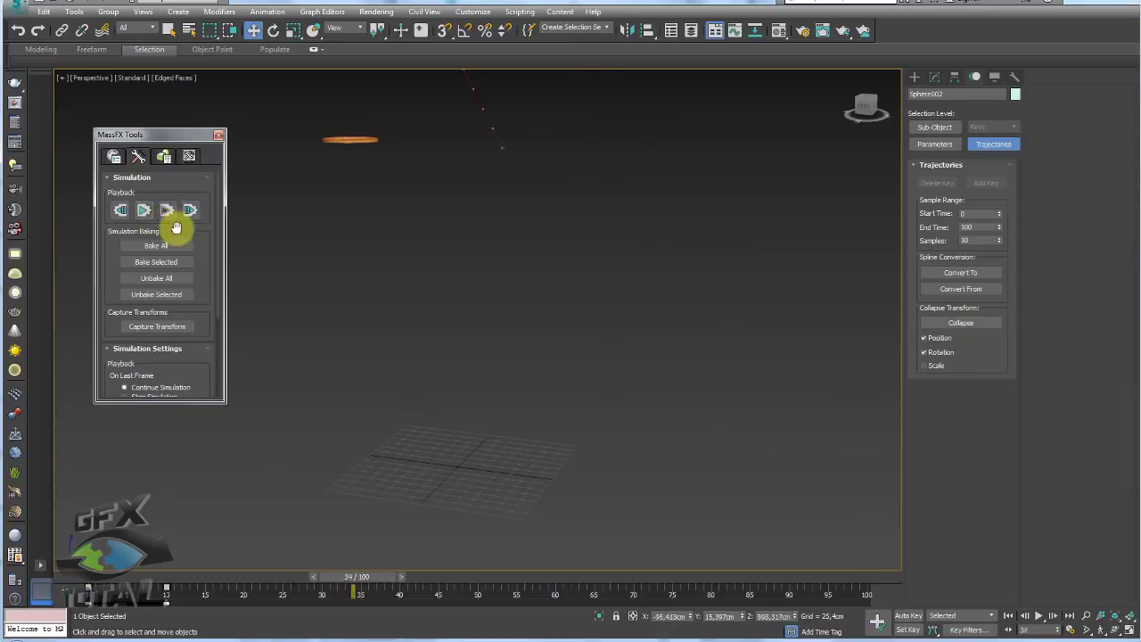
pyautogui.click(120, 211)
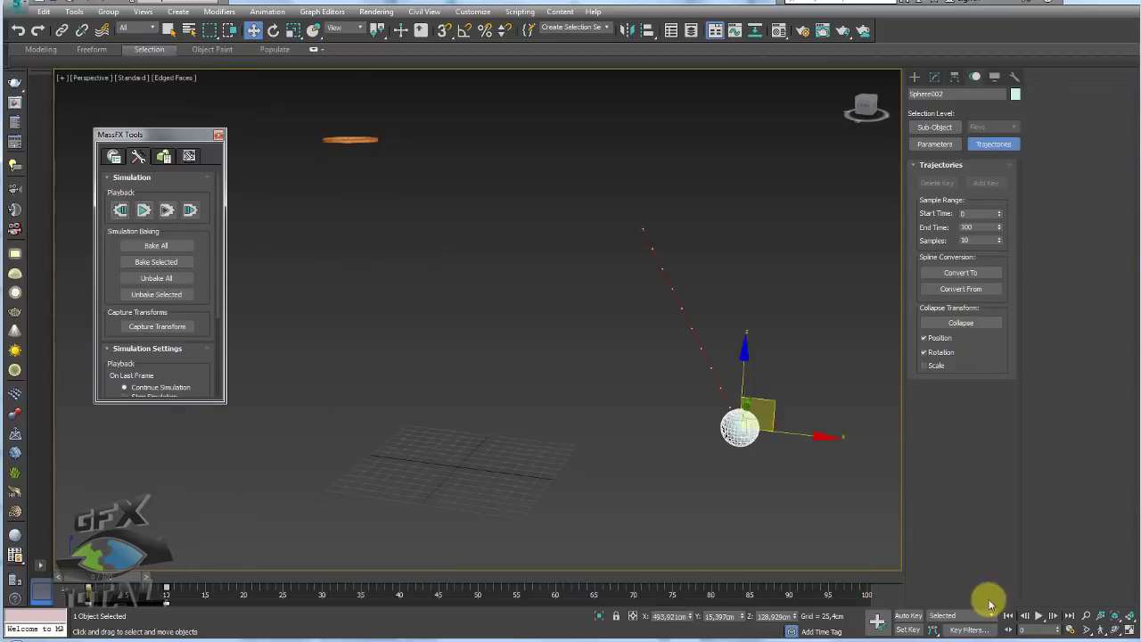
# Re-key the ball up and to the left with Auto Key, then simulate and reset again
pyautogui.click(909, 615)
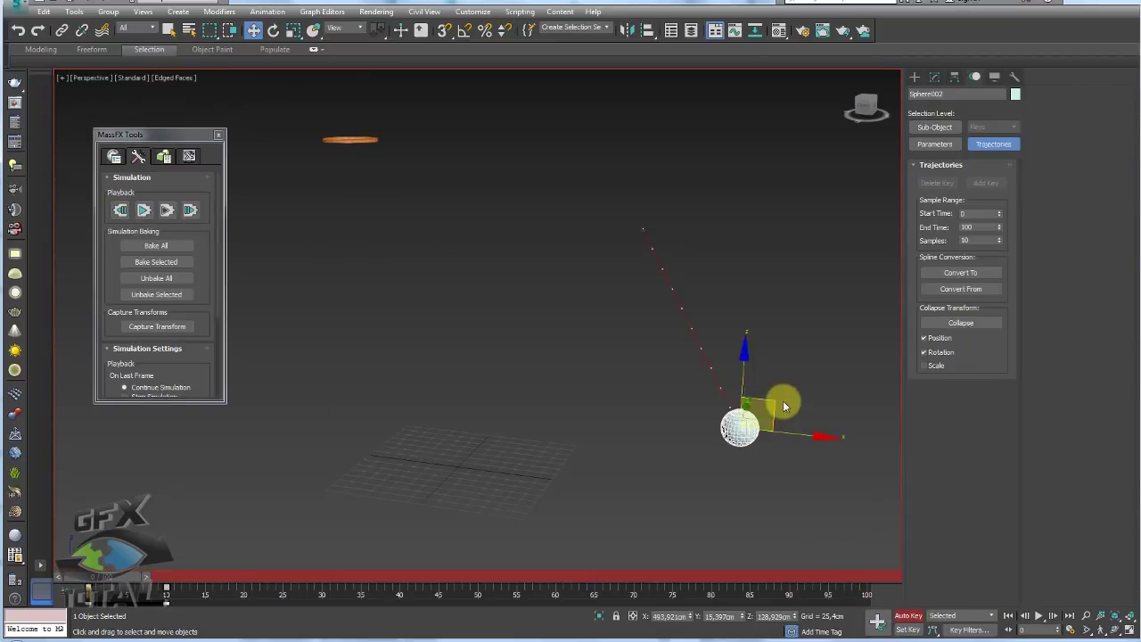
pyautogui.moveTo(784, 406); pyautogui.dragTo(745, 355)
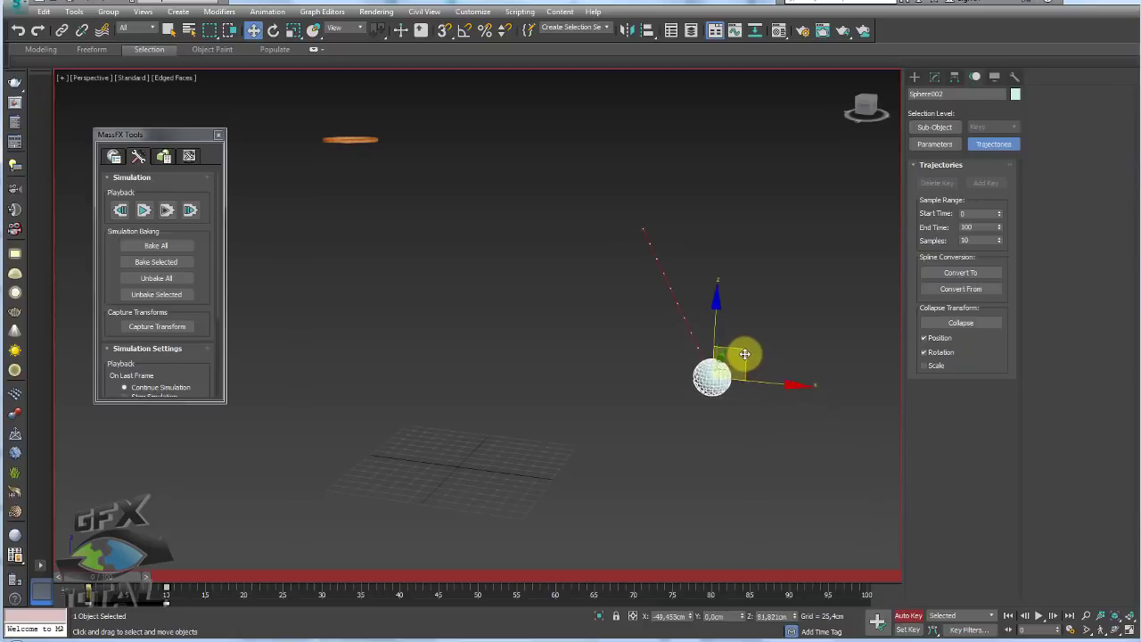
pyautogui.click(926, 615)
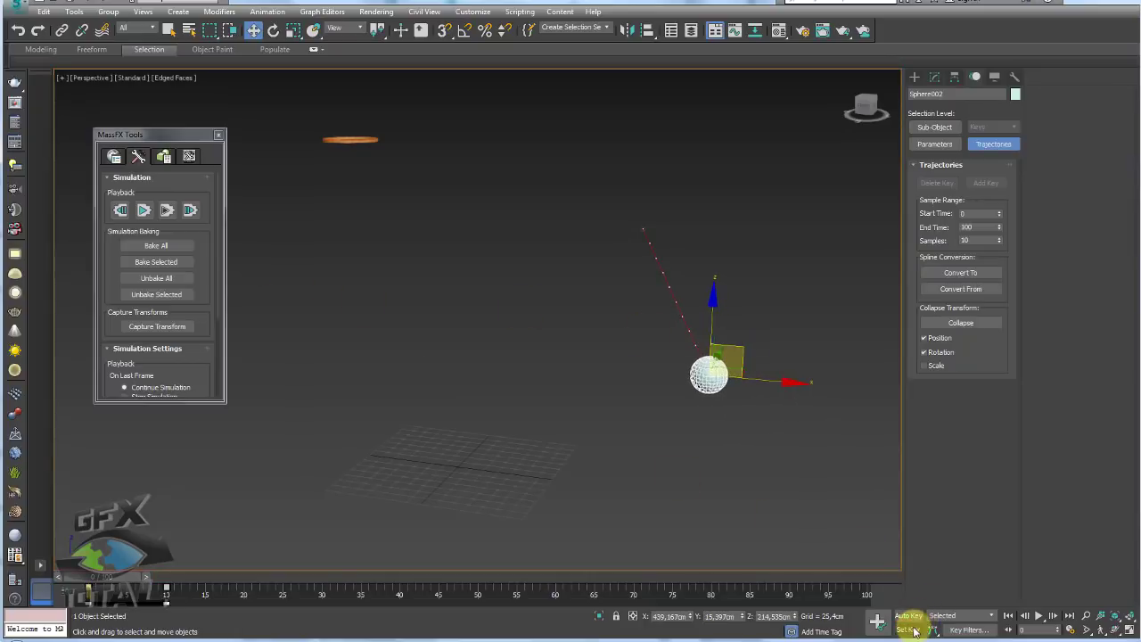
pyautogui.click(141, 214)
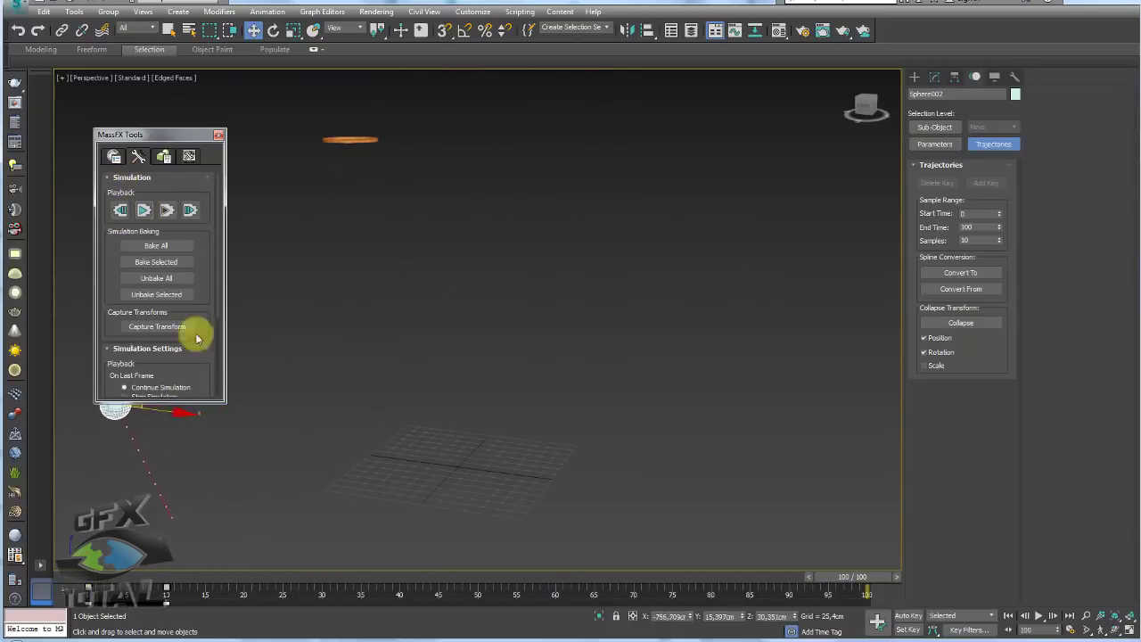
pyautogui.click(119, 210)
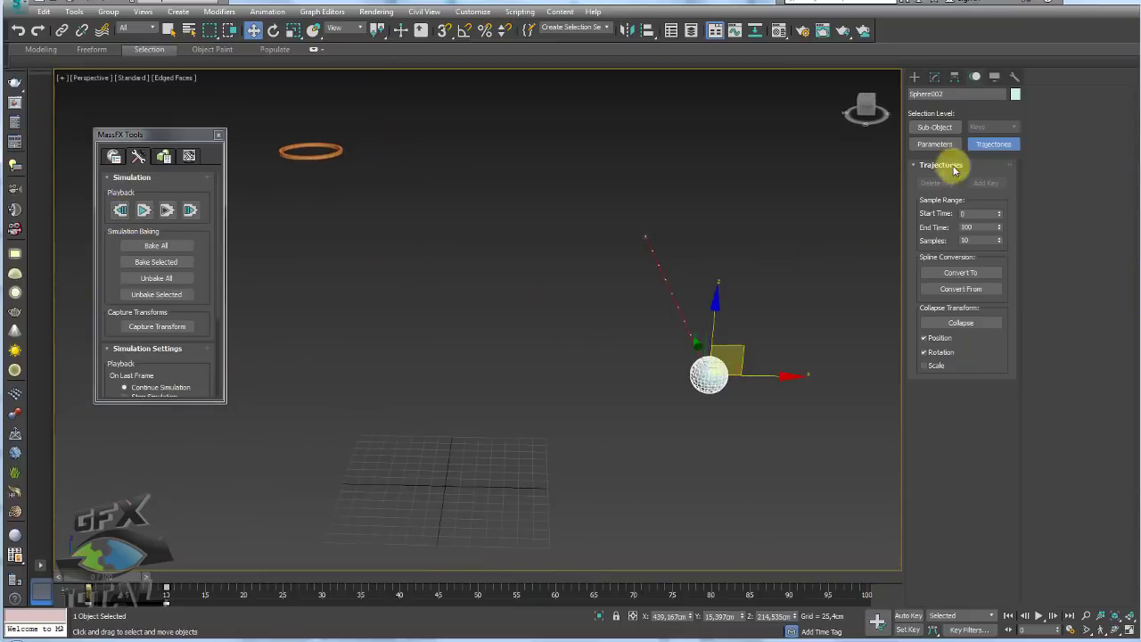
# Nudge the ball's start left to X 412.179 cm, then re-simulate and reset
pyautogui.click(934, 143)
pyautogui.moveTo(785, 191)
pyautogui.keyDown('alt'); pyautogui.mouseDown(button='middle')
pyautogui.moveTo(698, 355)
pyautogui.moveTo(777, 405)
pyautogui.mouseUp(button='middle'); pyautogui.keyUp('alt')
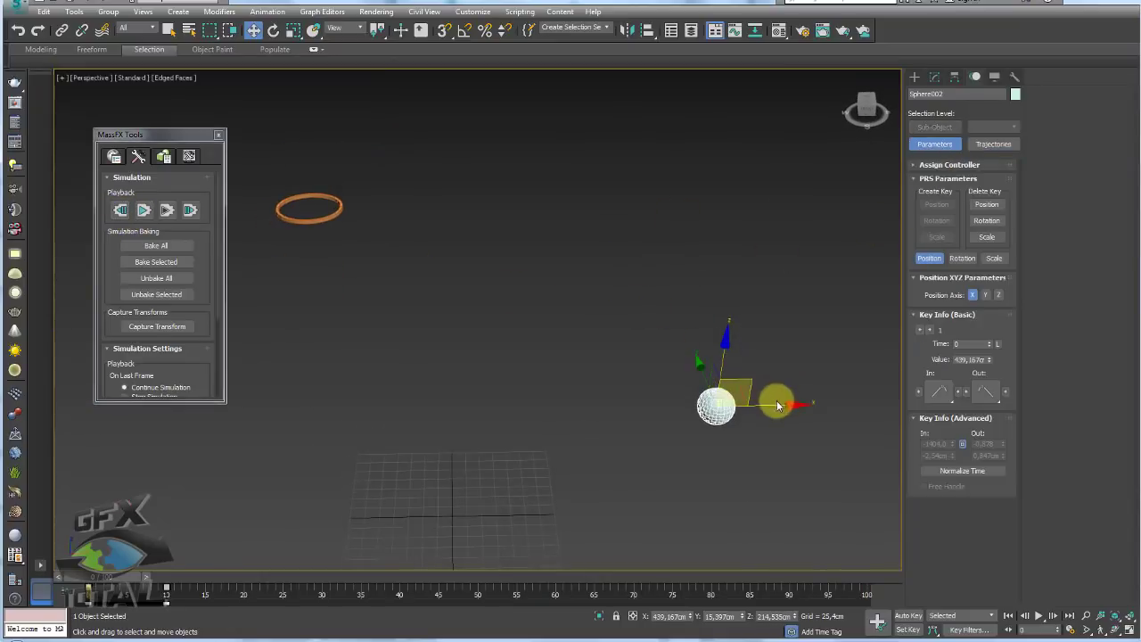
pyautogui.moveTo(779, 404); pyautogui.dragTo(760, 406)
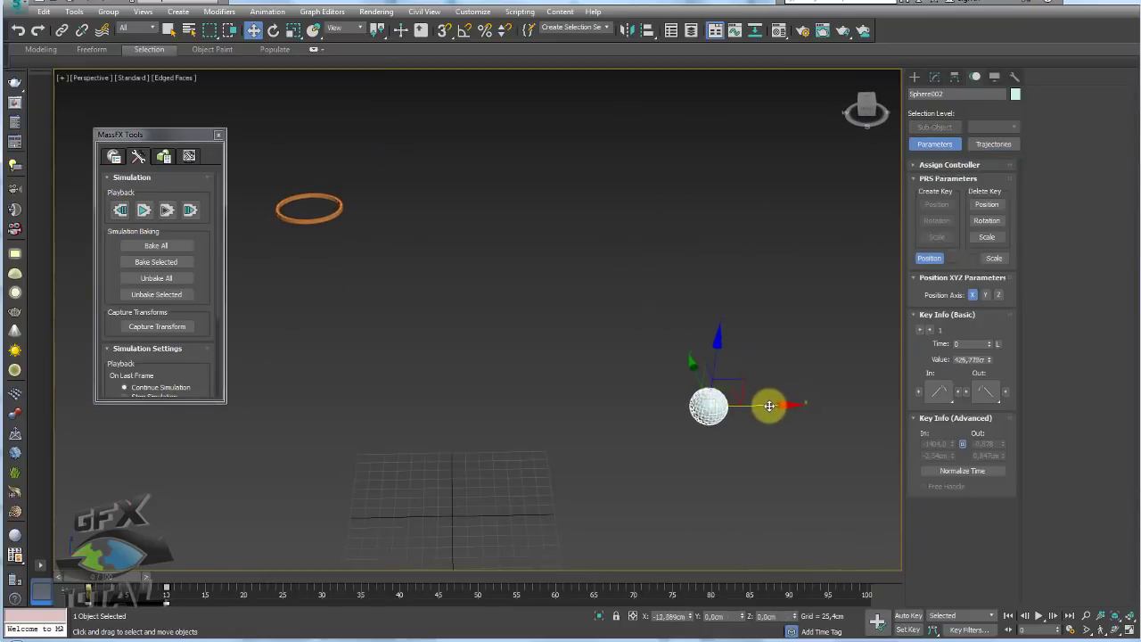
pyautogui.click(144, 213)
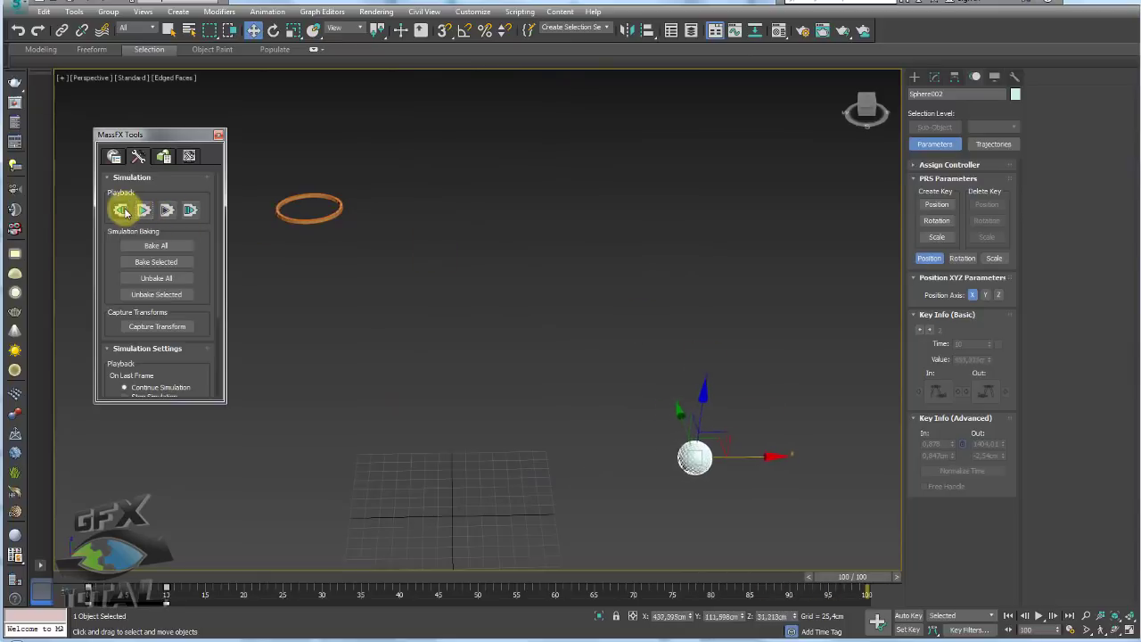
pyautogui.click(122, 210)
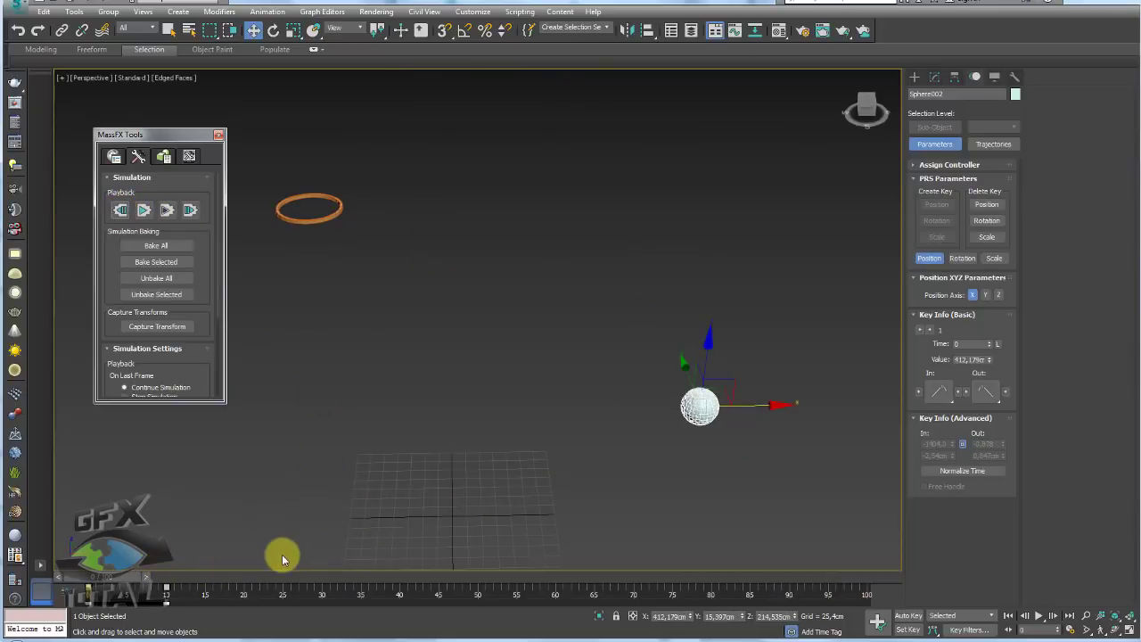
# Re-key the ball further right along X with Auto Key, then test the shot and reset
pyautogui.moveTo(678, 509)
pyautogui.keyDown('alt'); pyautogui.mouseDown(button='middle')
pyautogui.moveTo(704, 476)
pyautogui.moveTo(759, 502)
pyautogui.mouseUp(button='middle'); pyautogui.keyUp('alt')
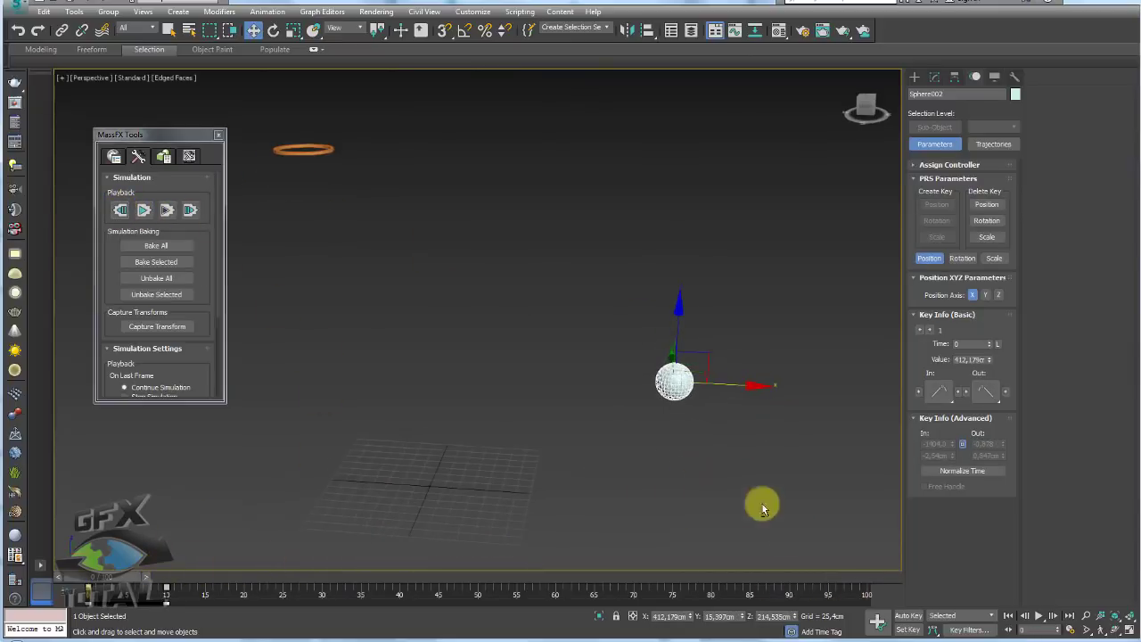
pyautogui.click(908, 615)
pyautogui.keyDown('alt'); pyautogui.moveTo(845, 500); pyautogui.dragTo(806, 425, button='middle'); pyautogui.keyUp('alt')
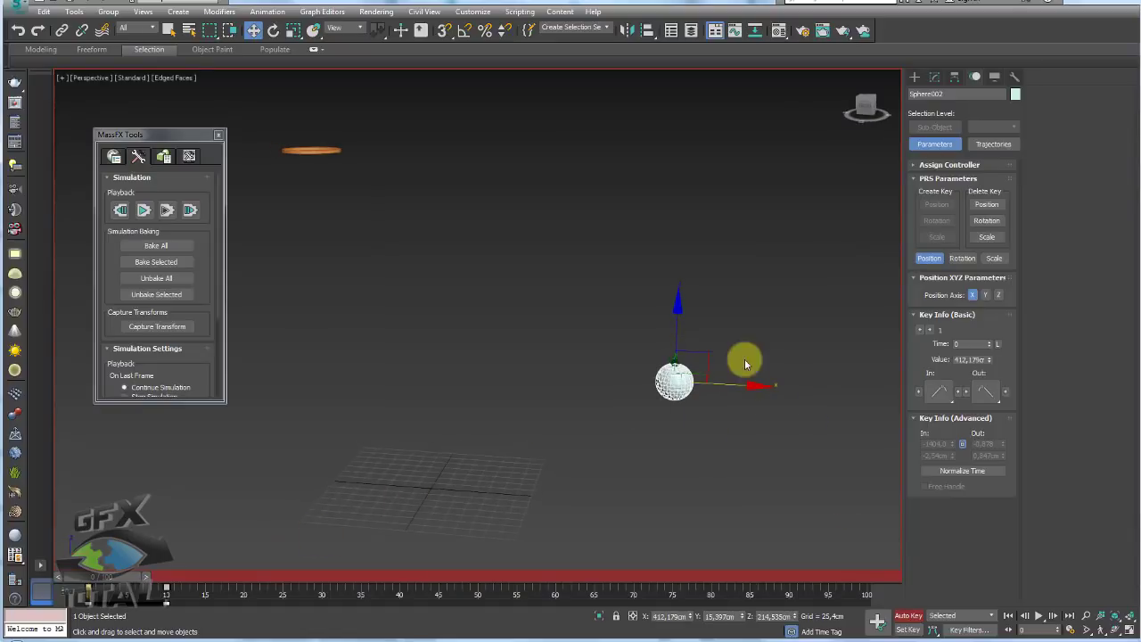
pyautogui.moveTo(710, 353); pyautogui.dragTo(723, 375)
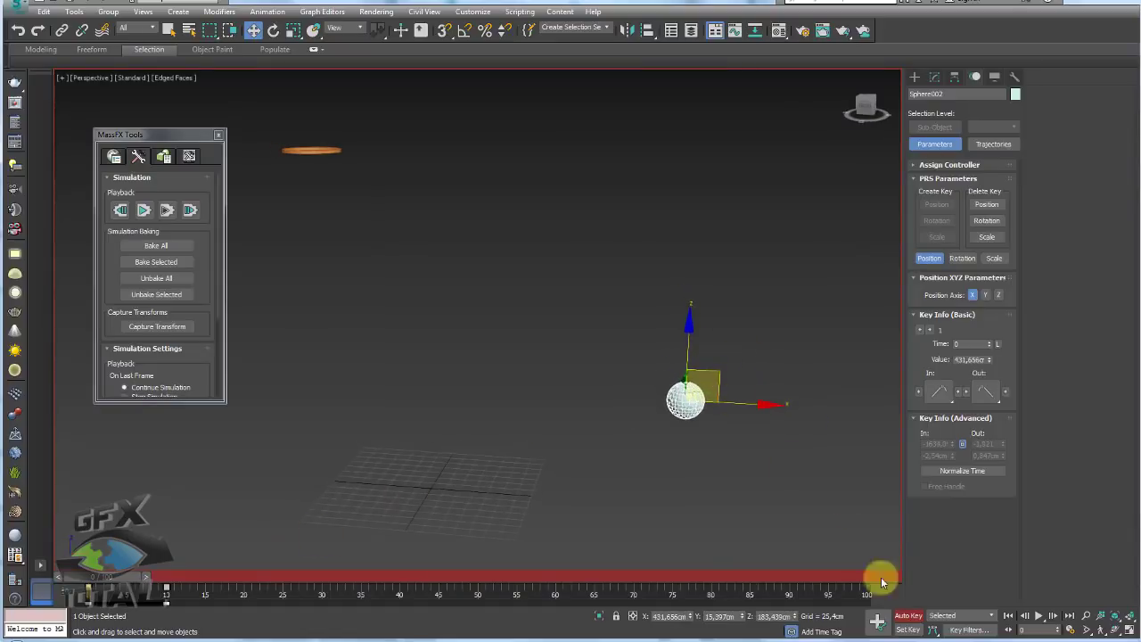
pyautogui.click(908, 615)
pyautogui.keyDown('alt'); pyautogui.moveTo(561, 471); pyautogui.dragTo(357, 339, button='middle'); pyautogui.keyUp('alt')
pyautogui.click(145, 212)
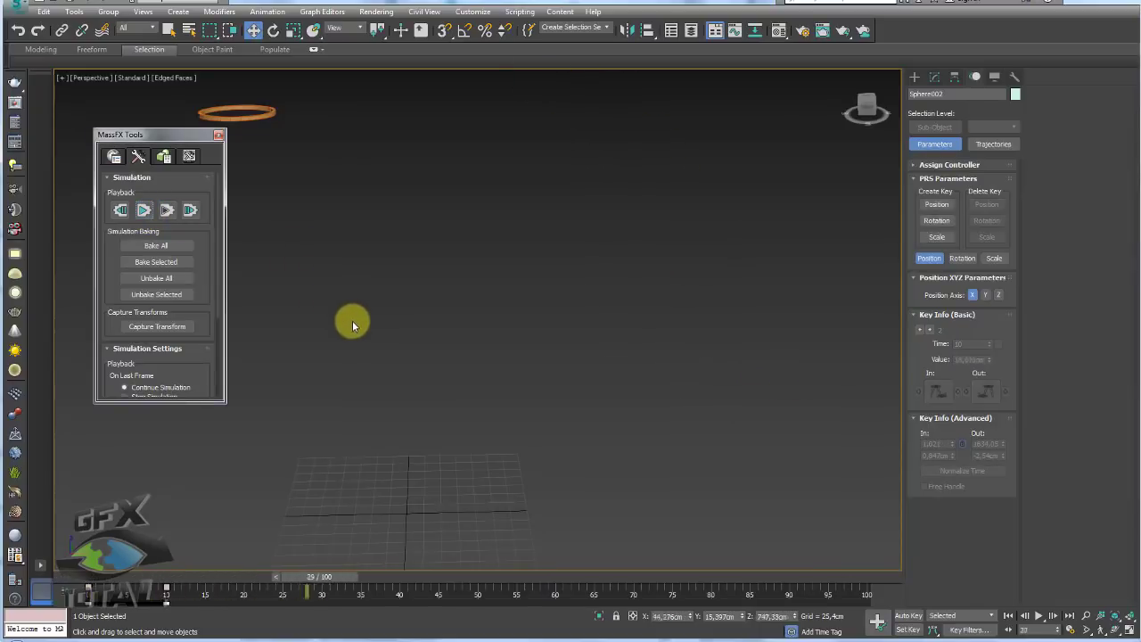
pyautogui.moveTo(351, 321)
pyautogui.mouseDown(button='middle')
pyautogui.moveTo(436, 374)
pyautogui.moveTo(517, 385)
pyautogui.mouseUp(button='middle')
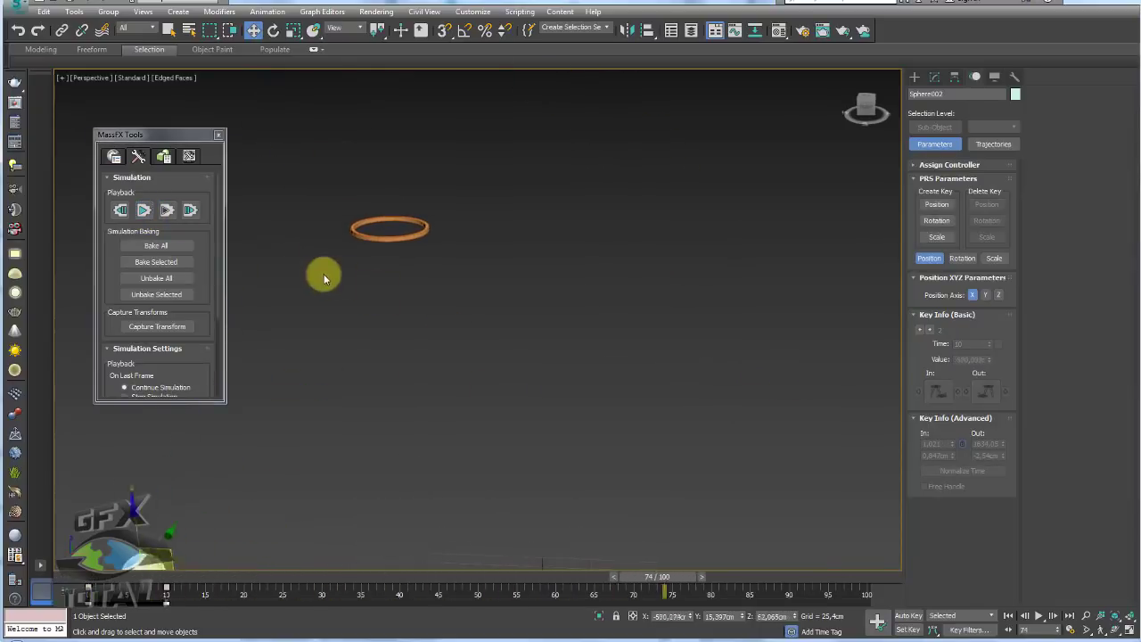
pyautogui.click(121, 211)
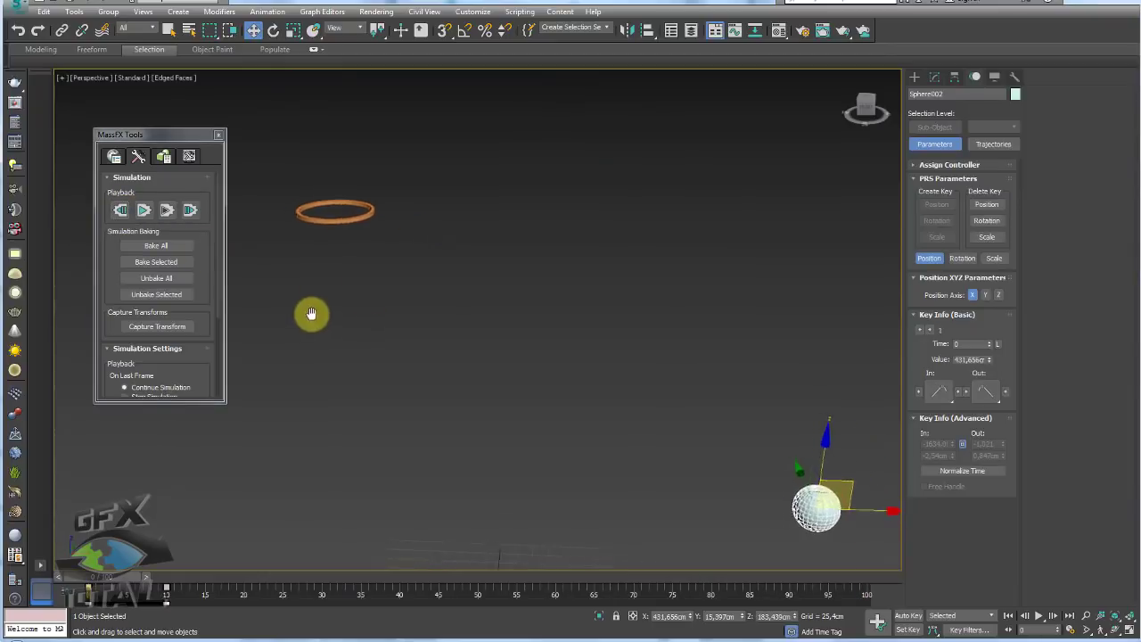
# Shift the ball right to about X 504.757 cm over two more simulate-and-reset runs, re-enabling Auto Key
pyautogui.moveTo(698, 446); pyautogui.dragTo(722, 446)
pyautogui.click(143, 212)
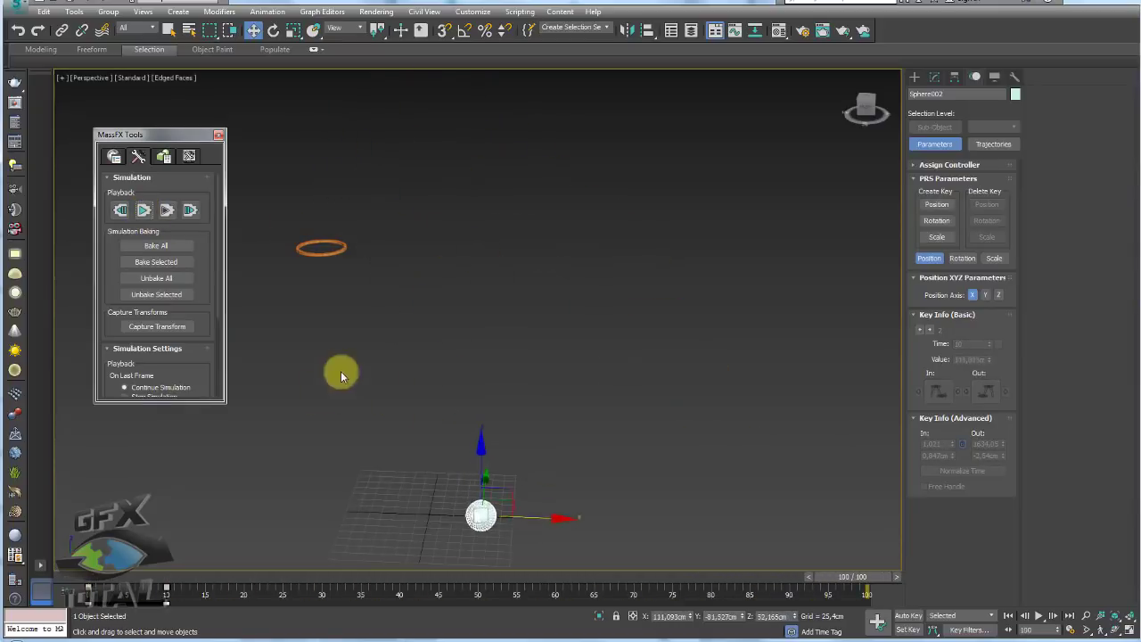
pyautogui.click(119, 209)
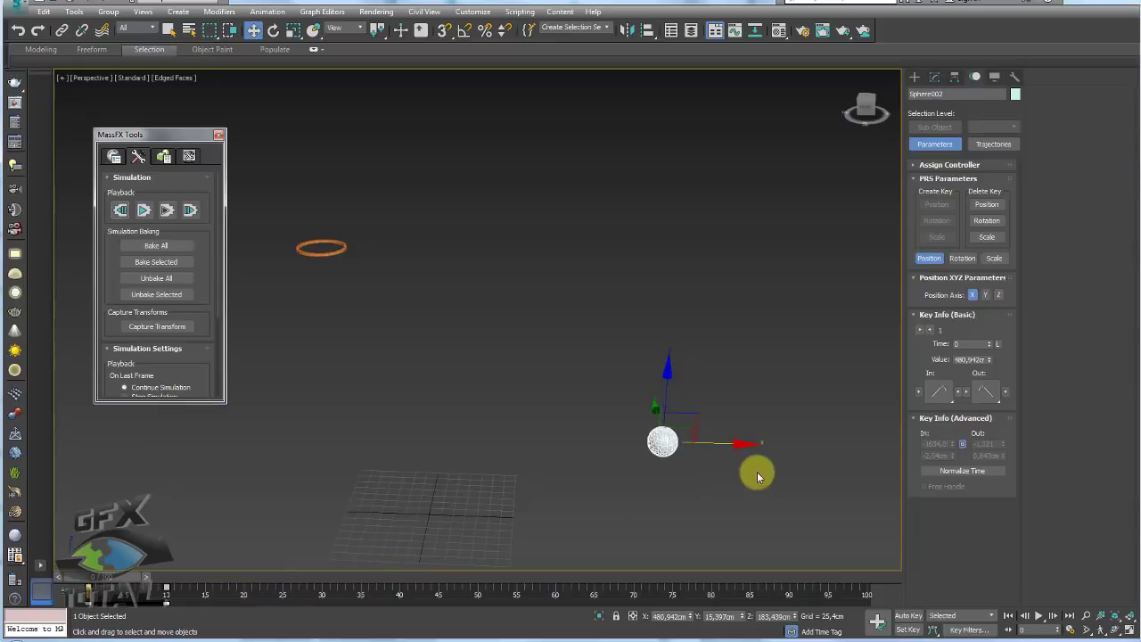
pyautogui.moveTo(720, 446); pyautogui.dragTo(727, 443)
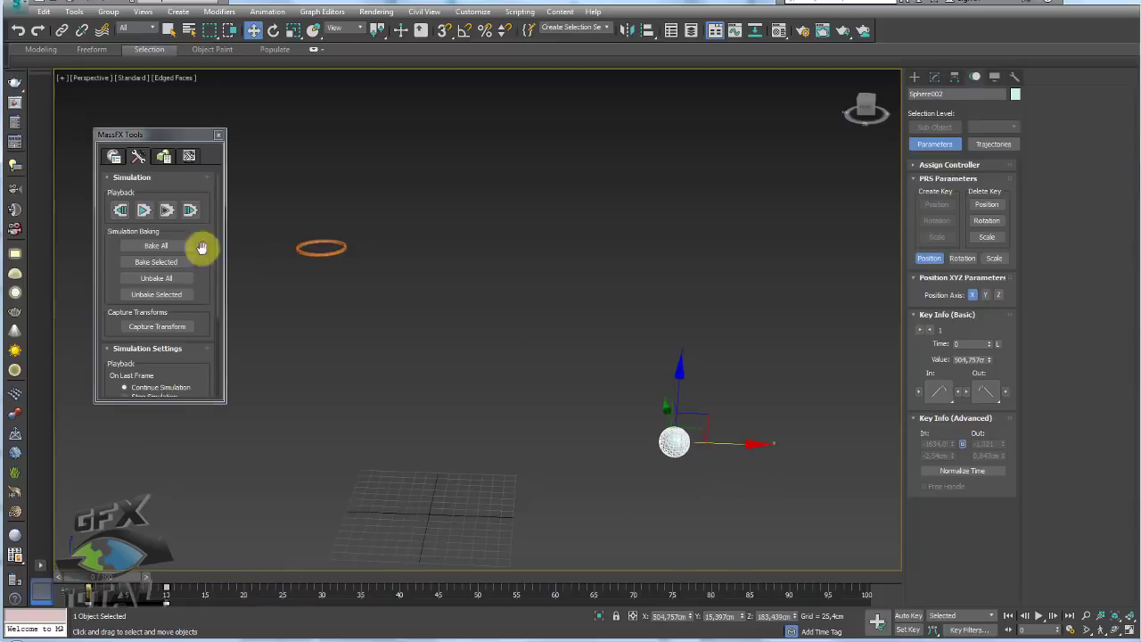
pyautogui.click(142, 210)
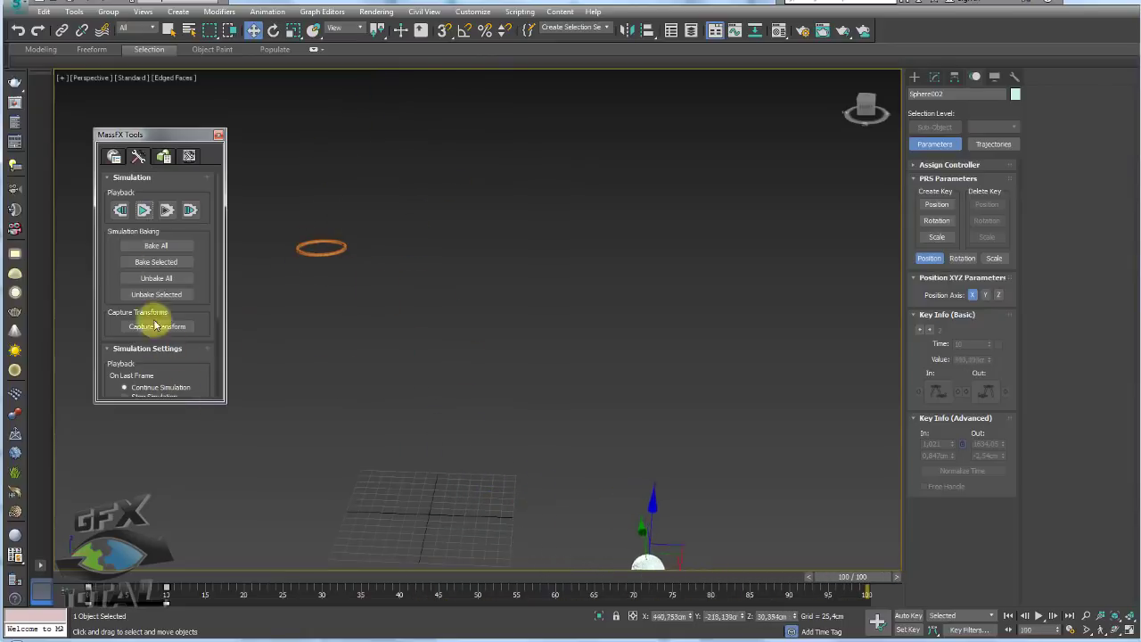
pyautogui.click(120, 209)
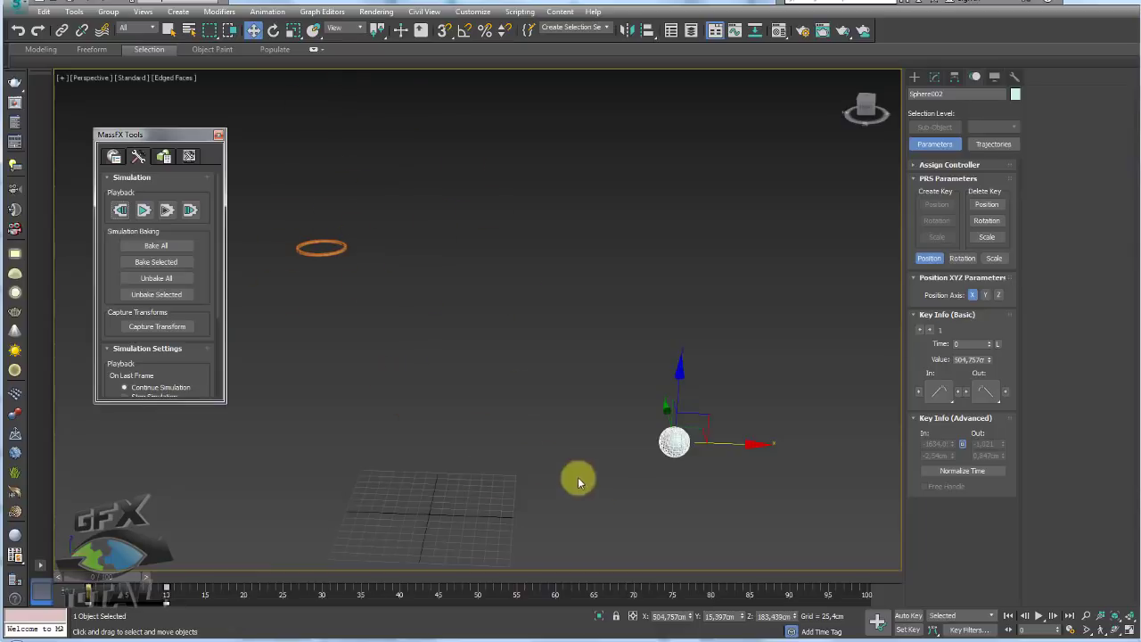
pyautogui.moveTo(452, 454); pyautogui.dragTo(452, 413, button='middle')
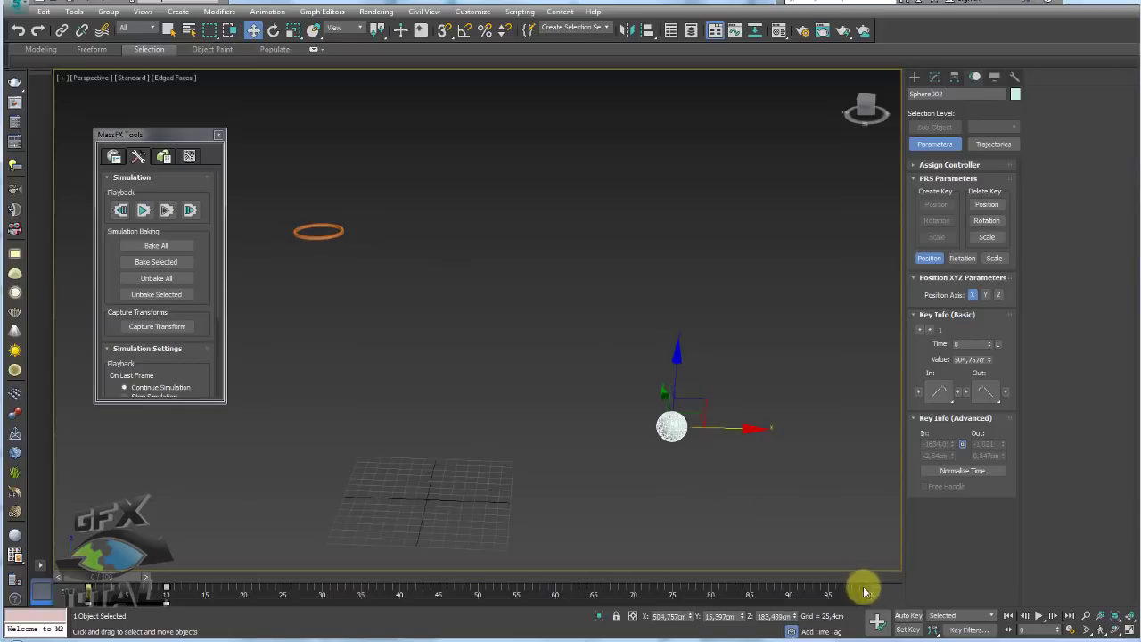
pyautogui.click(908, 615)
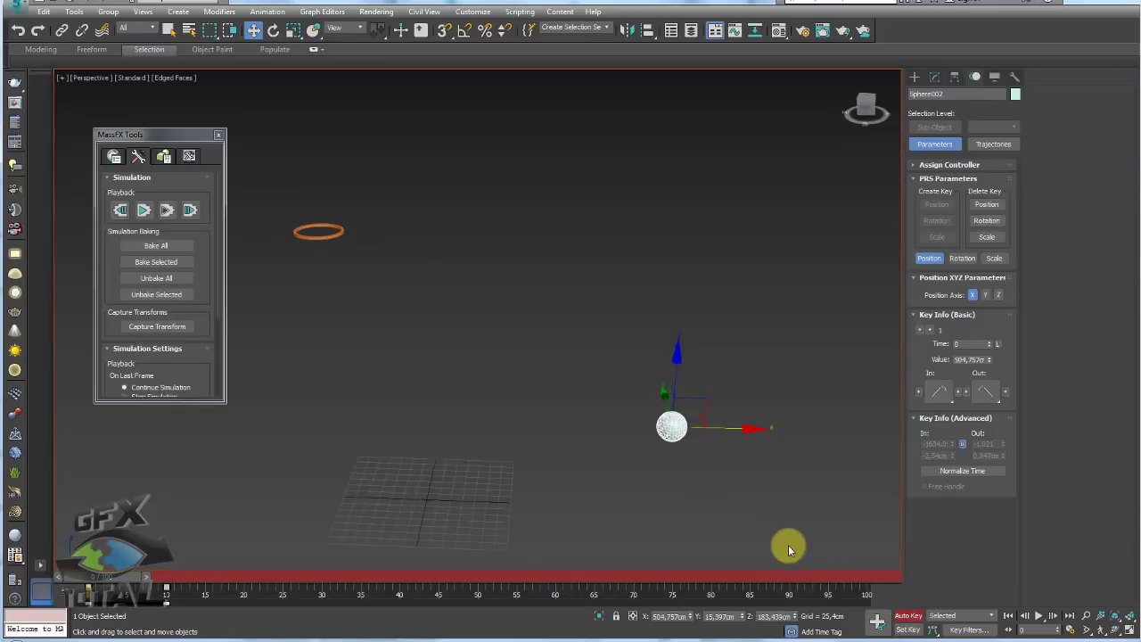
# With its motion path shown, move the ball's start left and lower, then simulate and reset the shot
pyautogui.click(991, 143)
pyautogui.moveTo(725, 432); pyautogui.dragTo(705, 436)
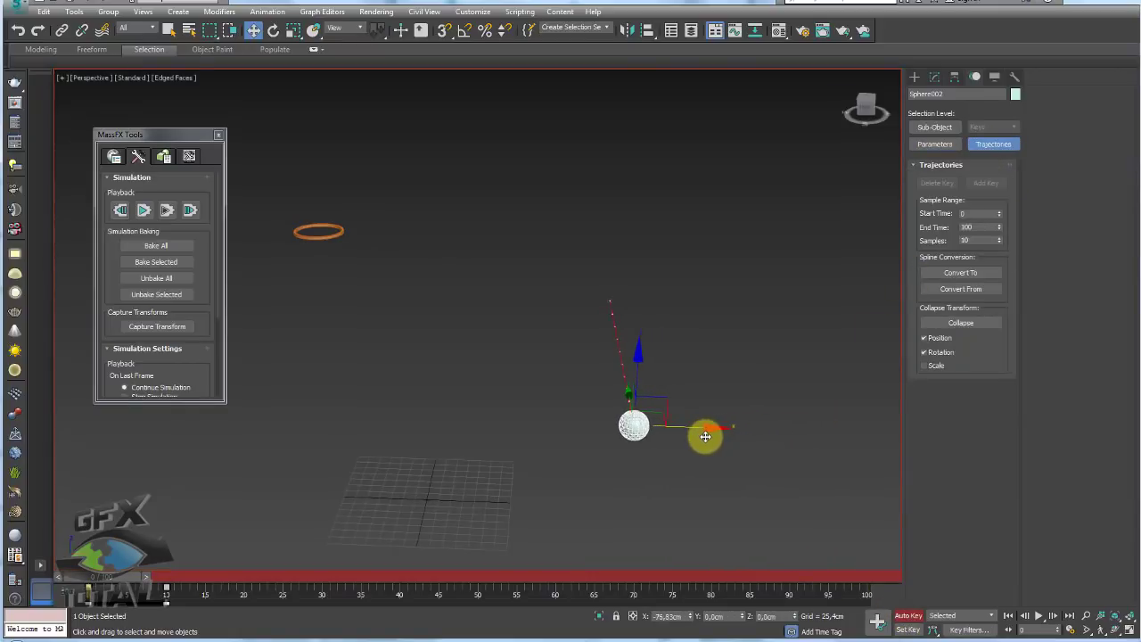
pyautogui.moveTo(664, 397)
pyautogui.mouseDown()
pyautogui.moveTo(673, 425)
pyautogui.moveTo(674, 410)
pyautogui.mouseUp()
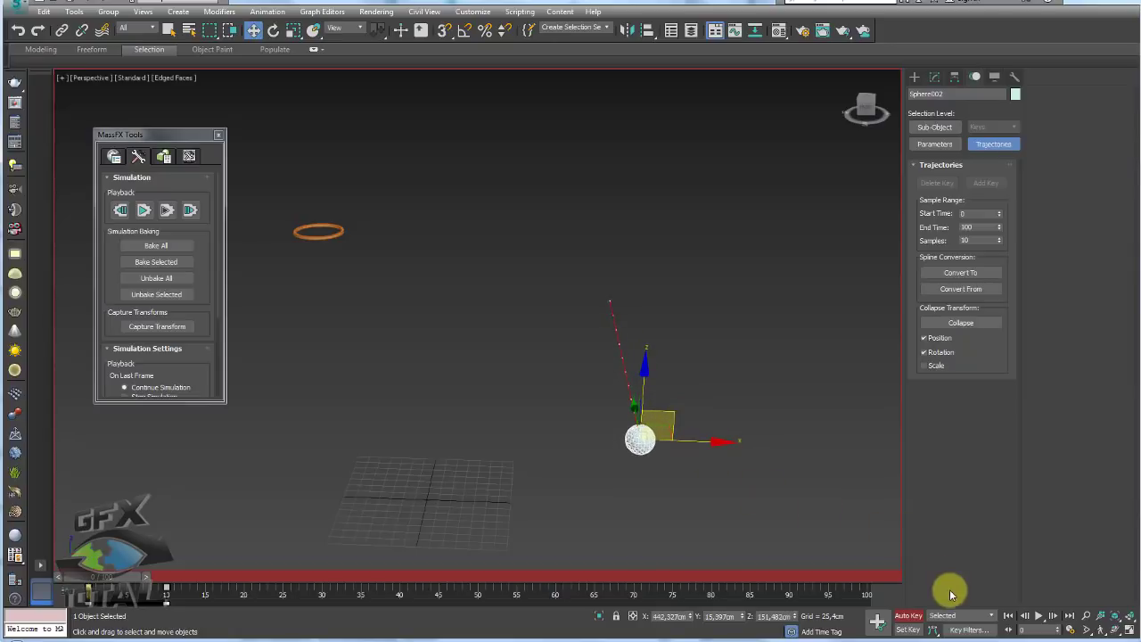
pyautogui.click(909, 615)
pyautogui.click(145, 211)
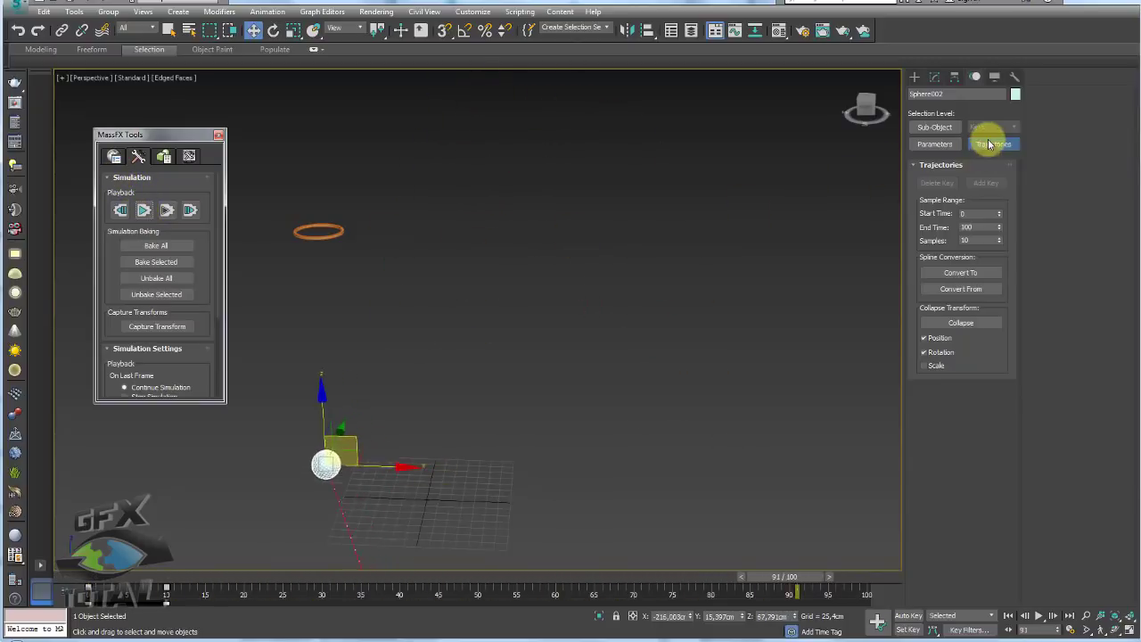
pyautogui.click(120, 209)
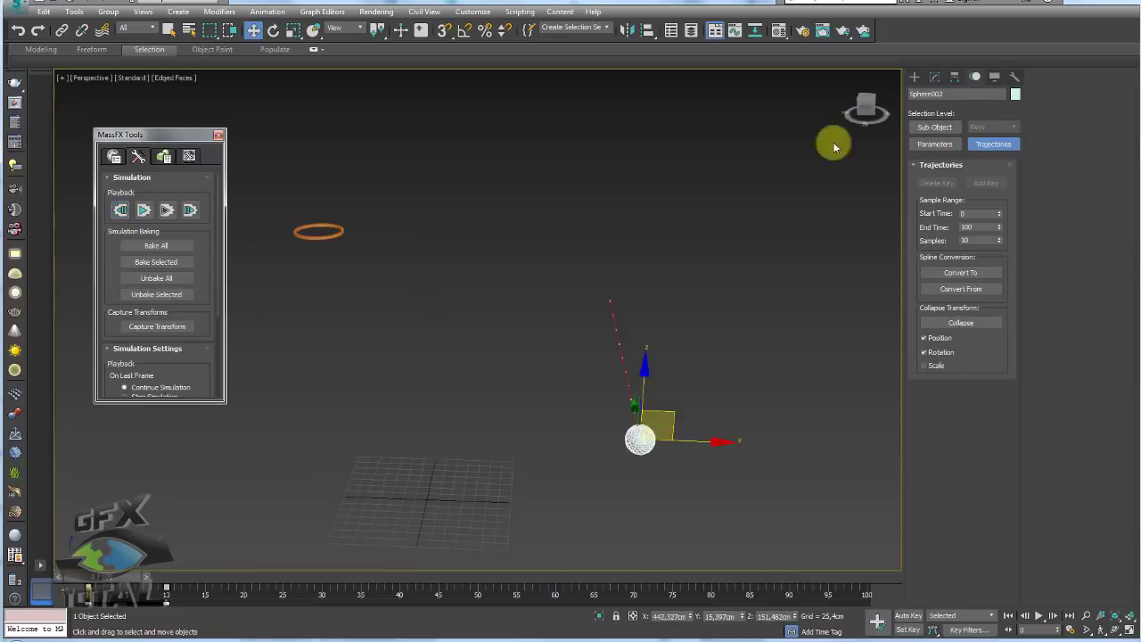
pyautogui.click(947, 151)
# Shift the ball left and down twice, test-simulating and resetting after each move
pyautogui.moveTo(672, 411); pyautogui.dragTo(607, 436)
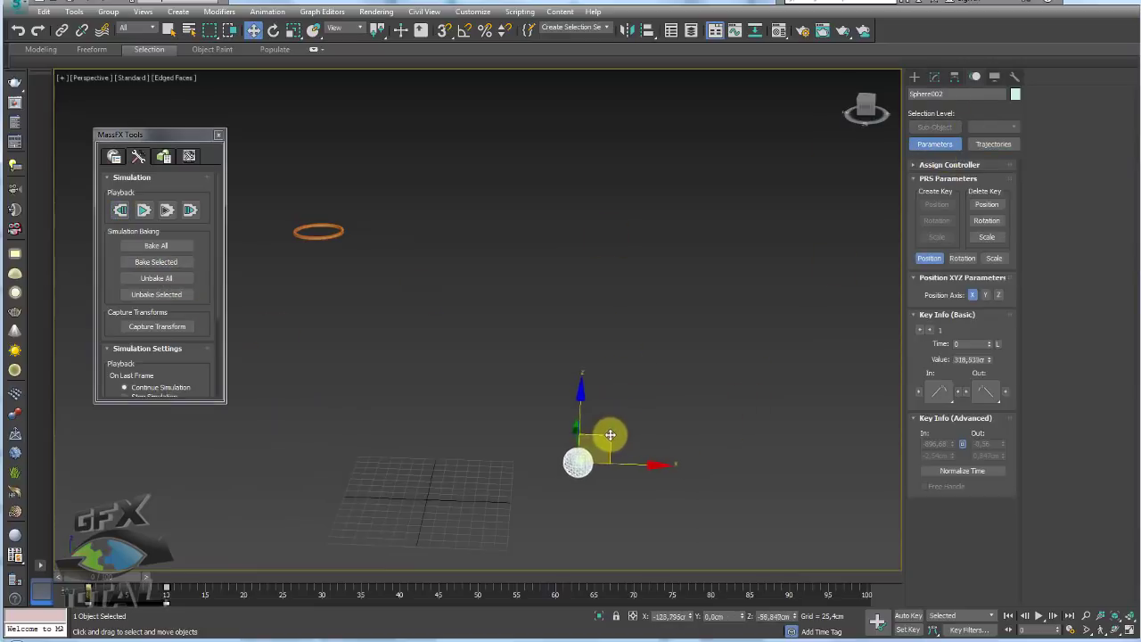
pyautogui.click(145, 210)
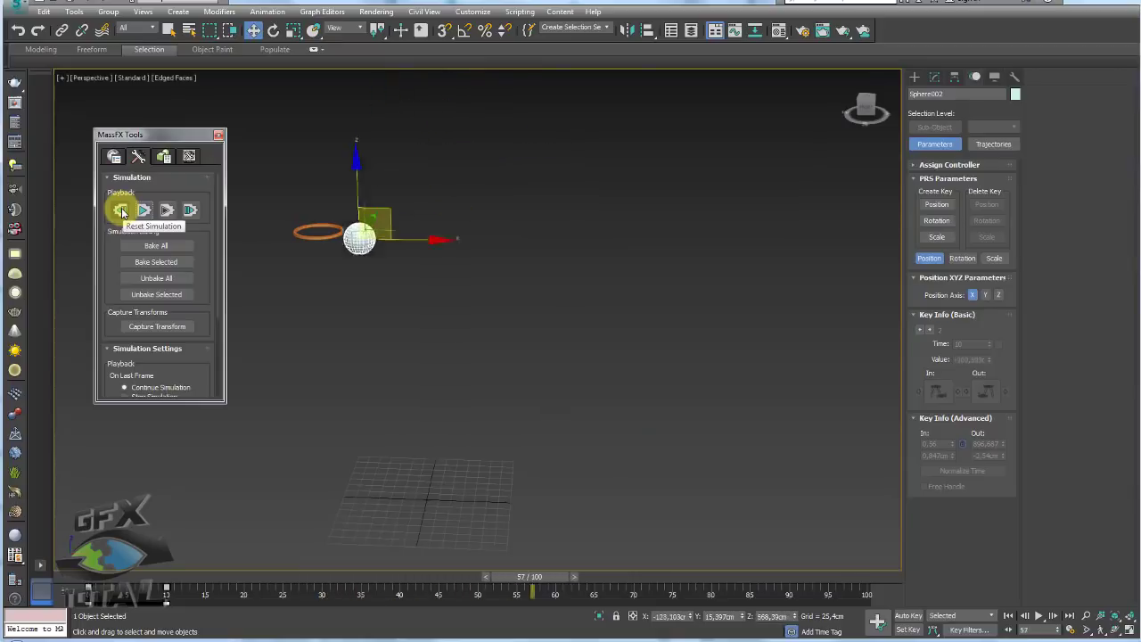
pyautogui.click(121, 210)
pyautogui.moveTo(602, 436); pyautogui.dragTo(582, 465)
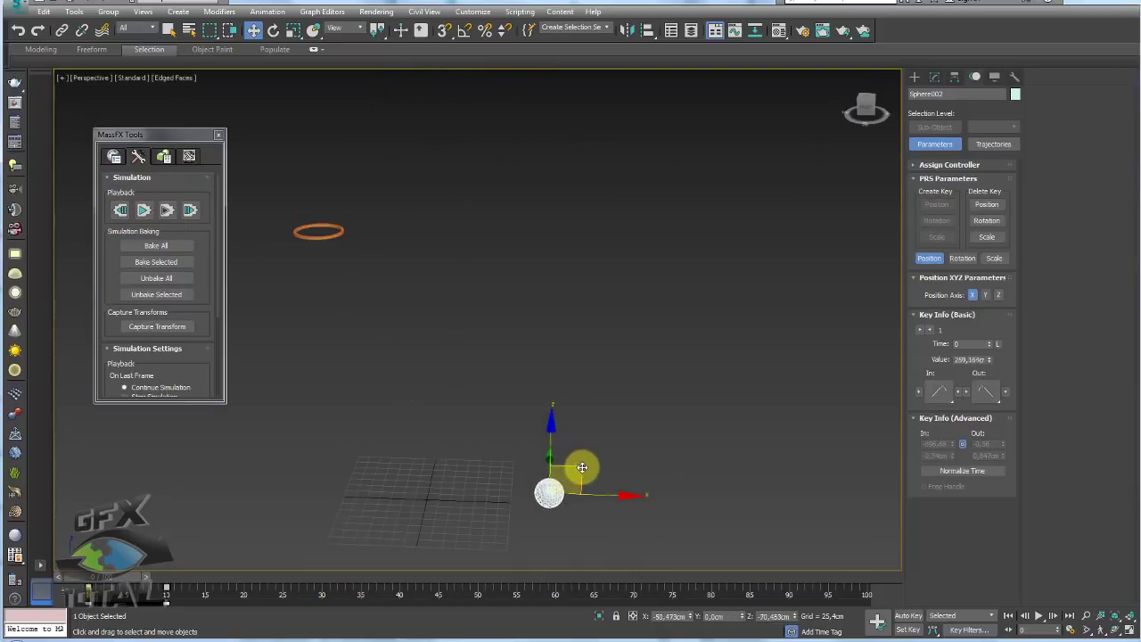
pyautogui.click(141, 212)
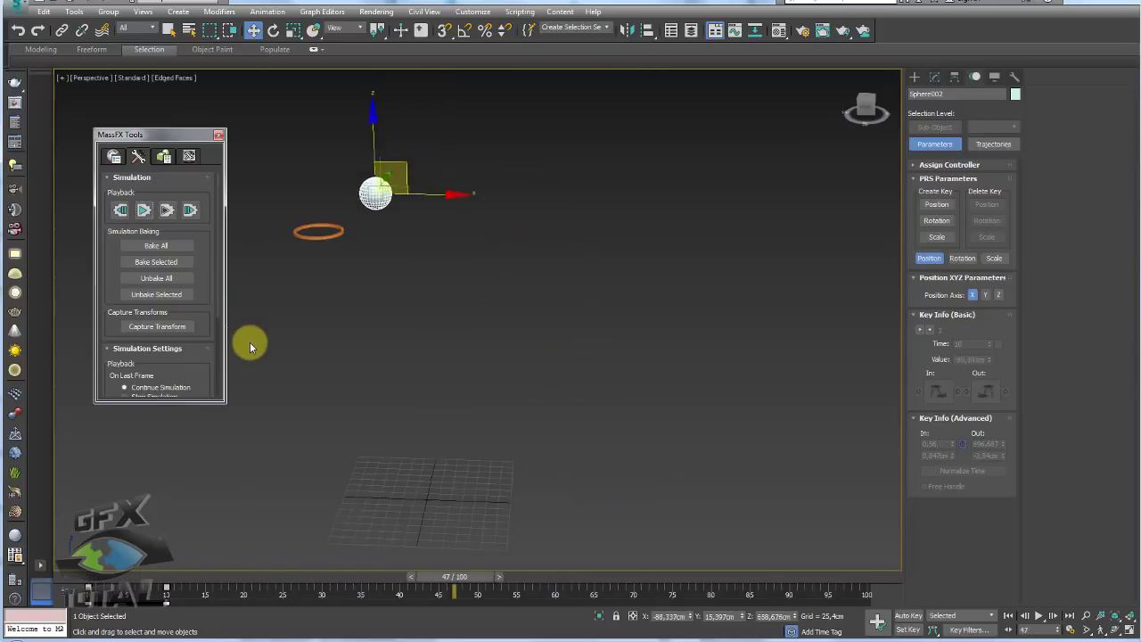
pyautogui.click(120, 209)
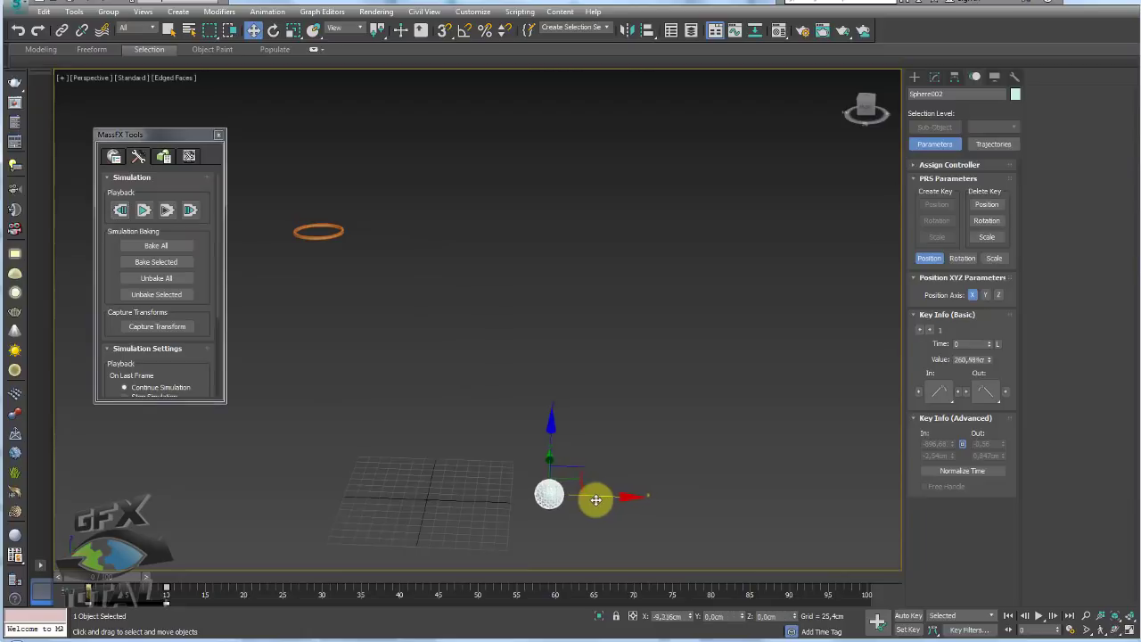
# Move the ball's start left to about 226 cm on X, test it, then nudge it along Y
pyautogui.moveTo(594, 495); pyautogui.dragTo(570, 491)
pyautogui.click(143, 210)
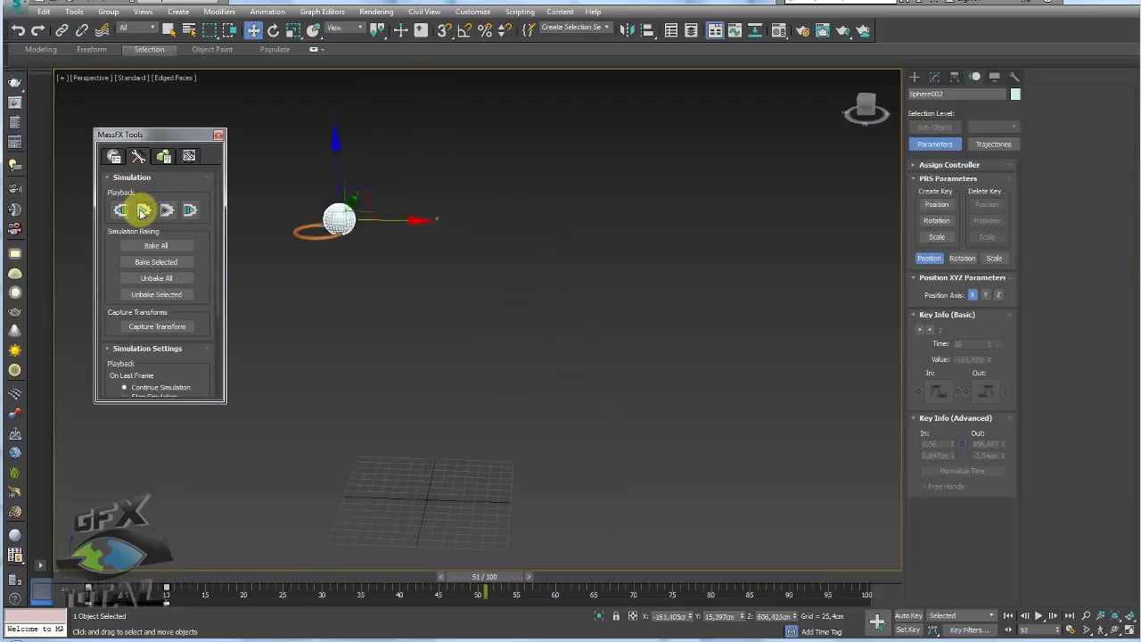
pyautogui.click(119, 209)
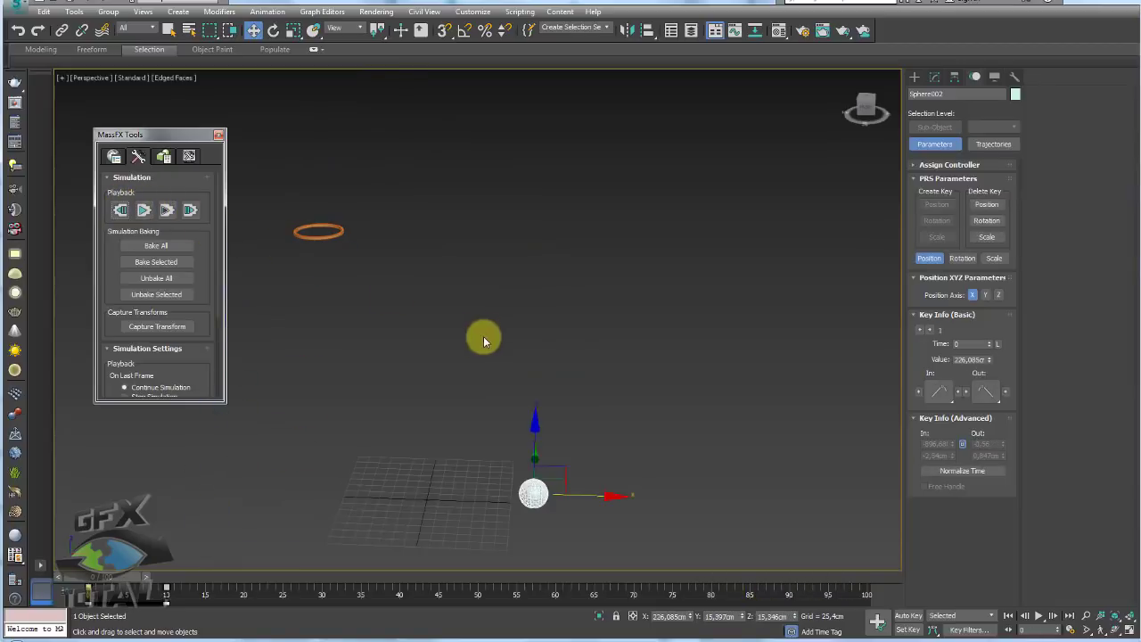
pyautogui.moveTo(484, 336)
pyautogui.keyDown('alt'); pyautogui.mouseDown(button='middle')
pyautogui.moveTo(437, 380)
pyautogui.moveTo(438, 425)
pyautogui.moveTo(438, 396)
pyautogui.moveTo(583, 339)
pyautogui.moveTo(560, 386)
pyautogui.moveTo(607, 311)
pyautogui.moveTo(625, 304)
pyautogui.mouseUp(button='middle'); pyautogui.keyUp('alt')
pyautogui.moveTo(633, 342); pyautogui.dragTo(593, 342)
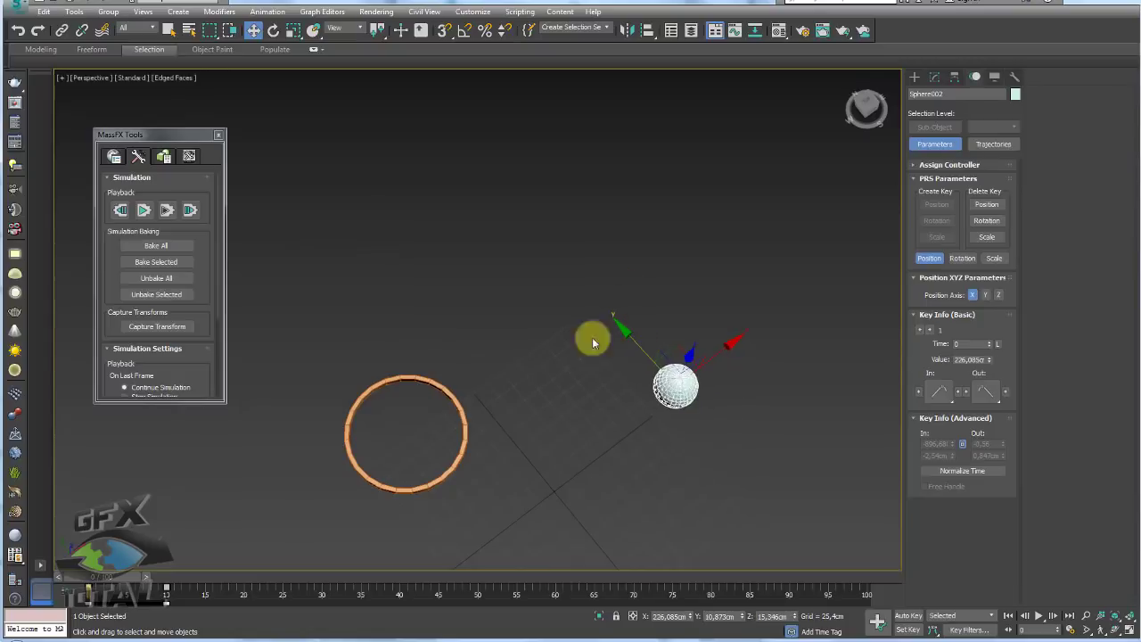
# Run two more test shots, reframing the view around the ball and grid between them
pyautogui.click(145, 211)
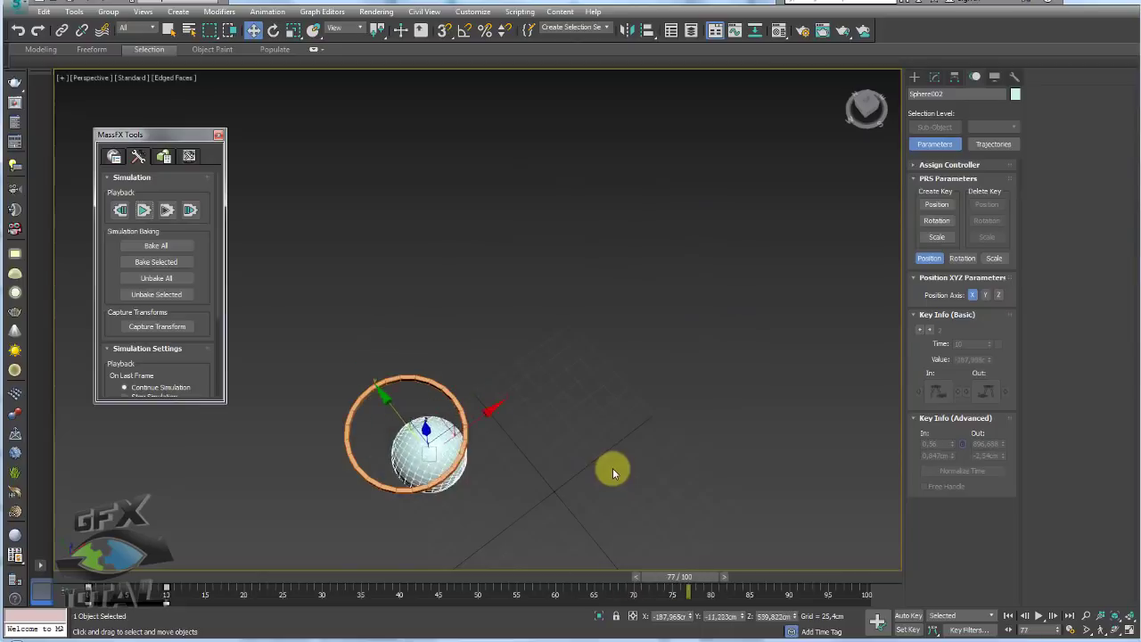
pyautogui.keyDown('alt'); pyautogui.moveTo(544, 413); pyautogui.dragTo(521, 417, button='middle'); pyautogui.keyUp('alt')
pyautogui.scroll(-3, 535, 393)
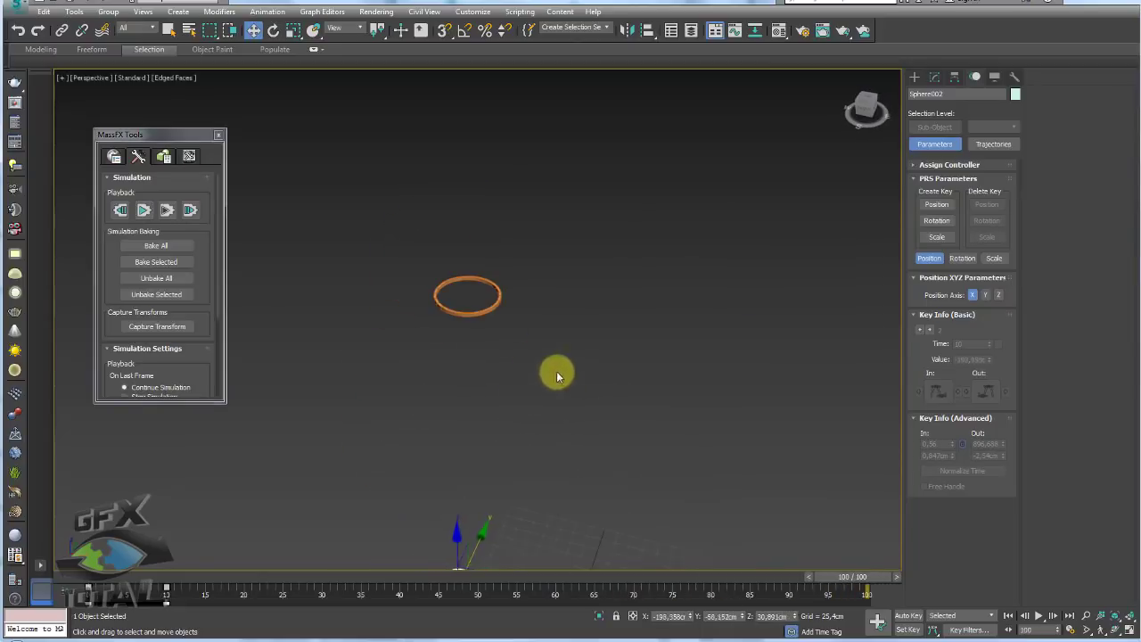
pyautogui.moveTo(557, 371); pyautogui.dragTo(465, 271, button='middle')
pyautogui.click(120, 209)
pyautogui.moveTo(370, 275)
pyautogui.keyDown('alt'); pyautogui.mouseDown(button='middle')
pyautogui.moveTo(634, 377)
pyautogui.moveTo(675, 455)
pyautogui.mouseUp(button='middle'); pyautogui.keyUp('alt')
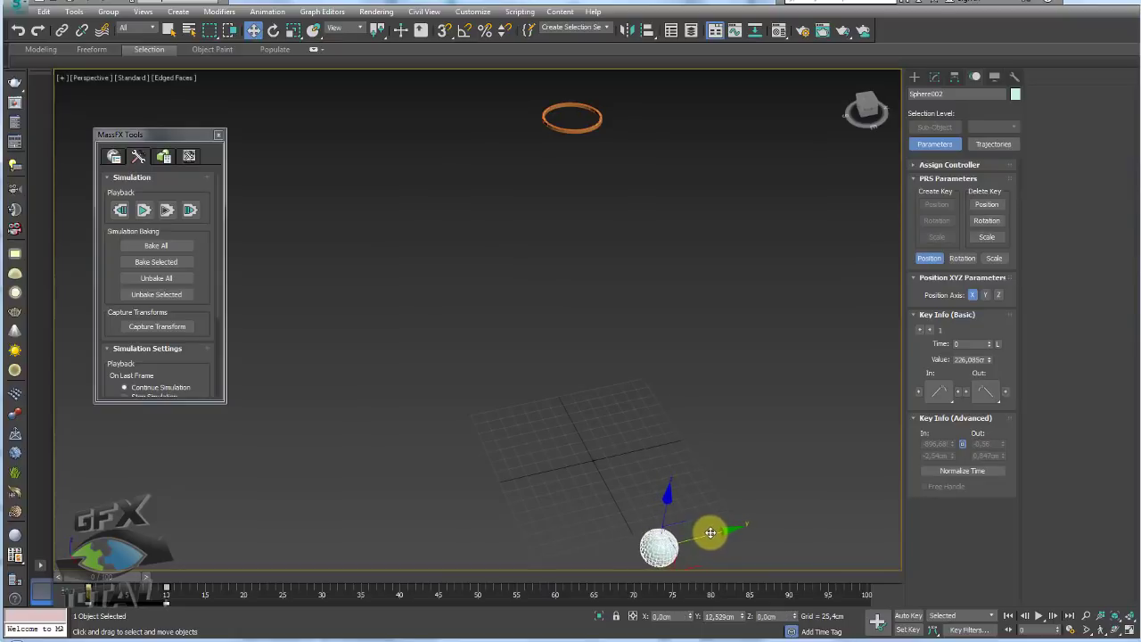
pyautogui.click(142, 210)
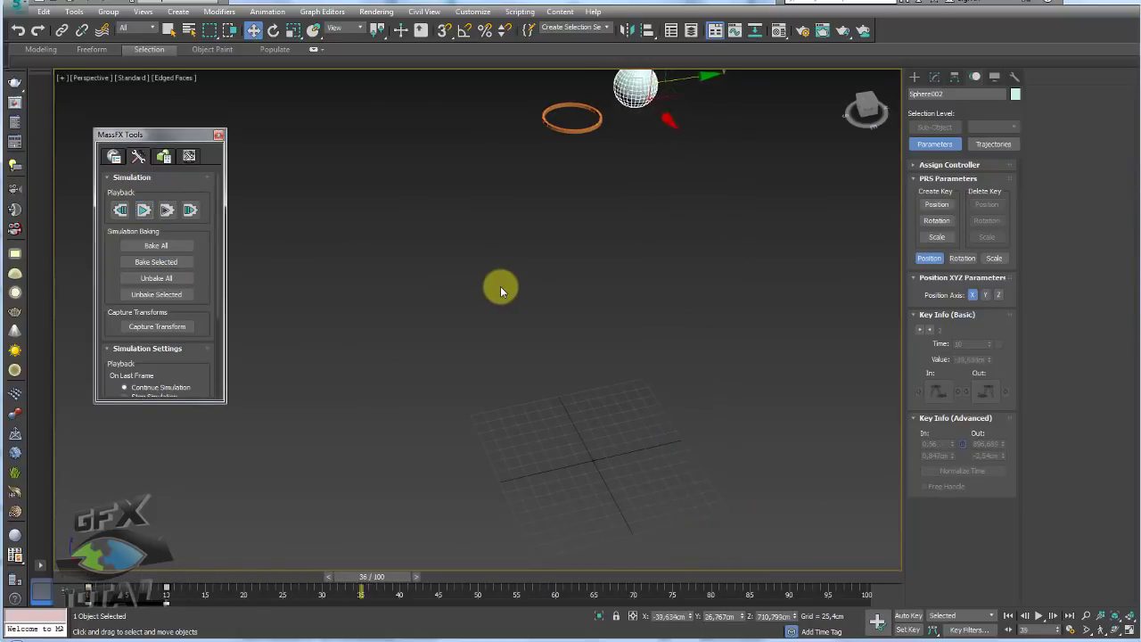
pyautogui.click(120, 209)
# Shift the ball's start to about X 163 cm and test the shot toward the ring again
pyautogui.keyDown('alt'); pyautogui.moveTo(667, 466); pyautogui.dragTo(683, 540, button='middle'); pyautogui.keyUp('alt')
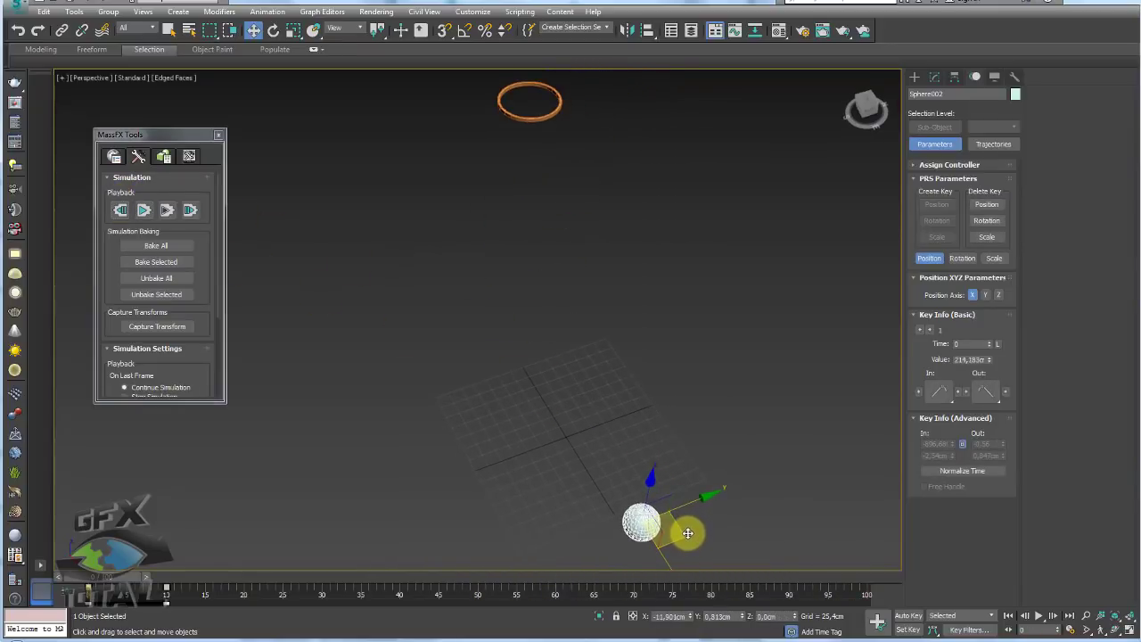
pyautogui.click(144, 210)
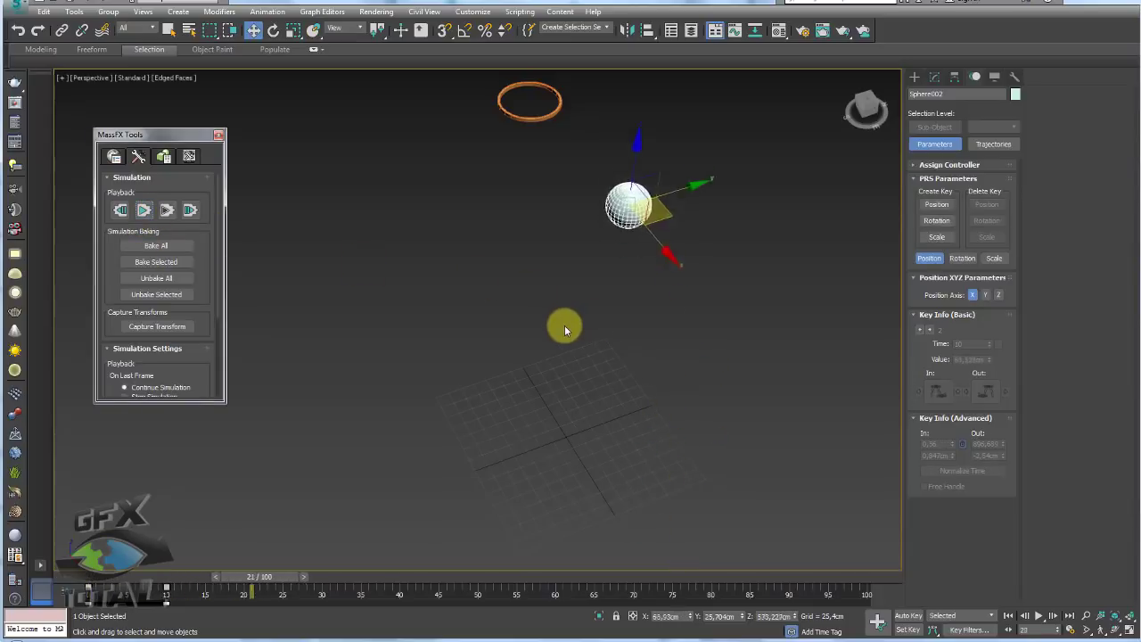
pyautogui.moveTo(565, 325); pyautogui.dragTo(555, 377, button='middle')
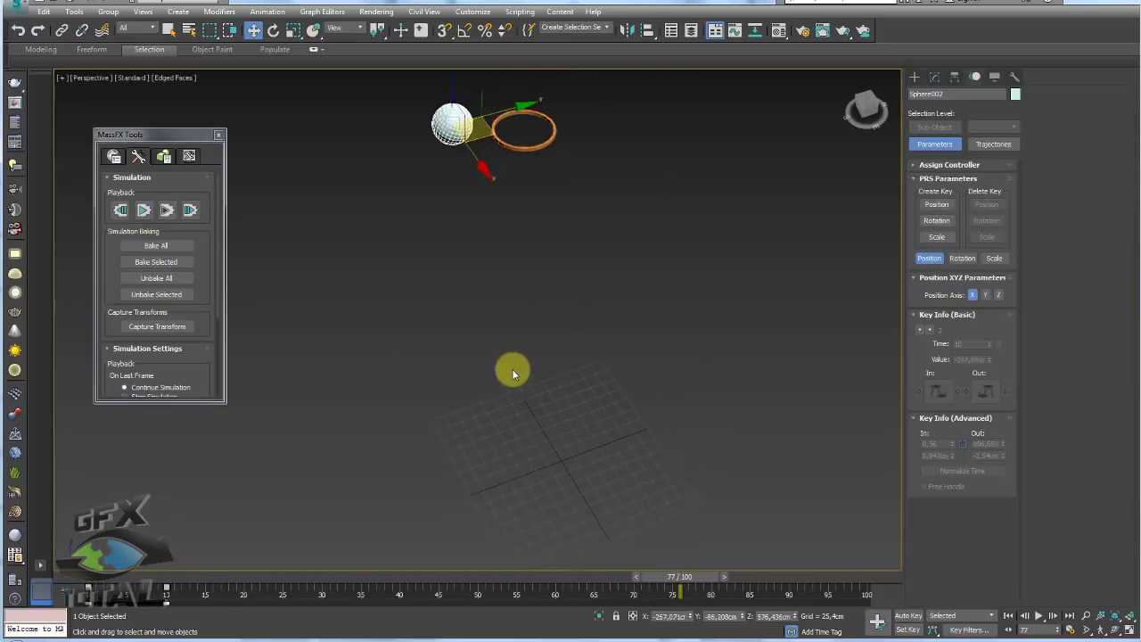
pyautogui.click(138, 211)
pyautogui.moveTo(670, 530); pyautogui.dragTo(676, 550)
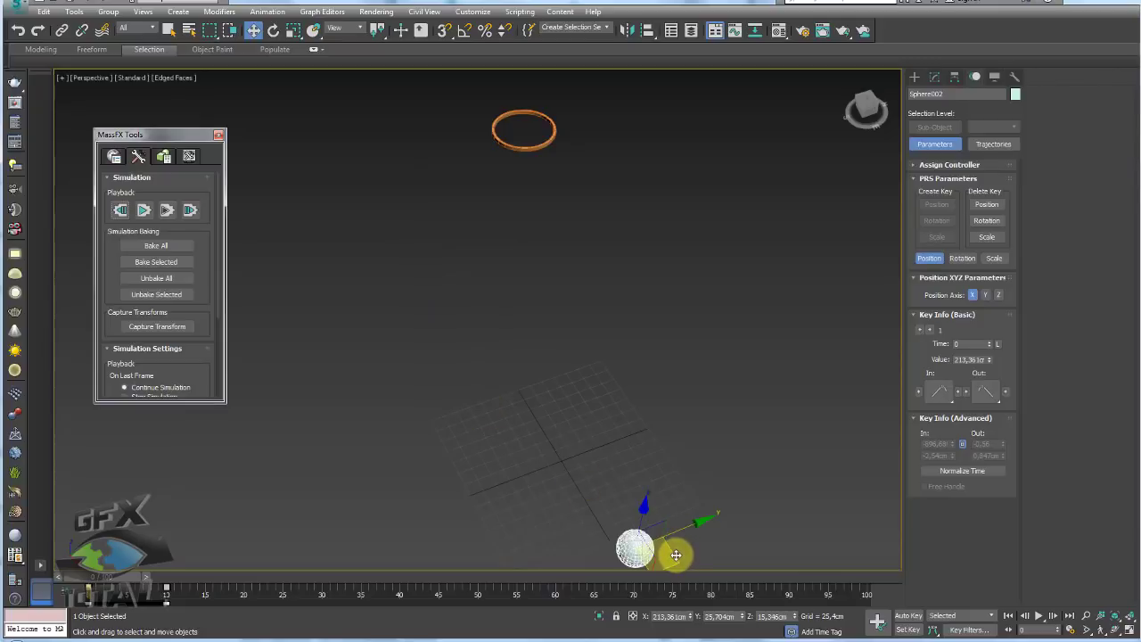
pyautogui.click(144, 211)
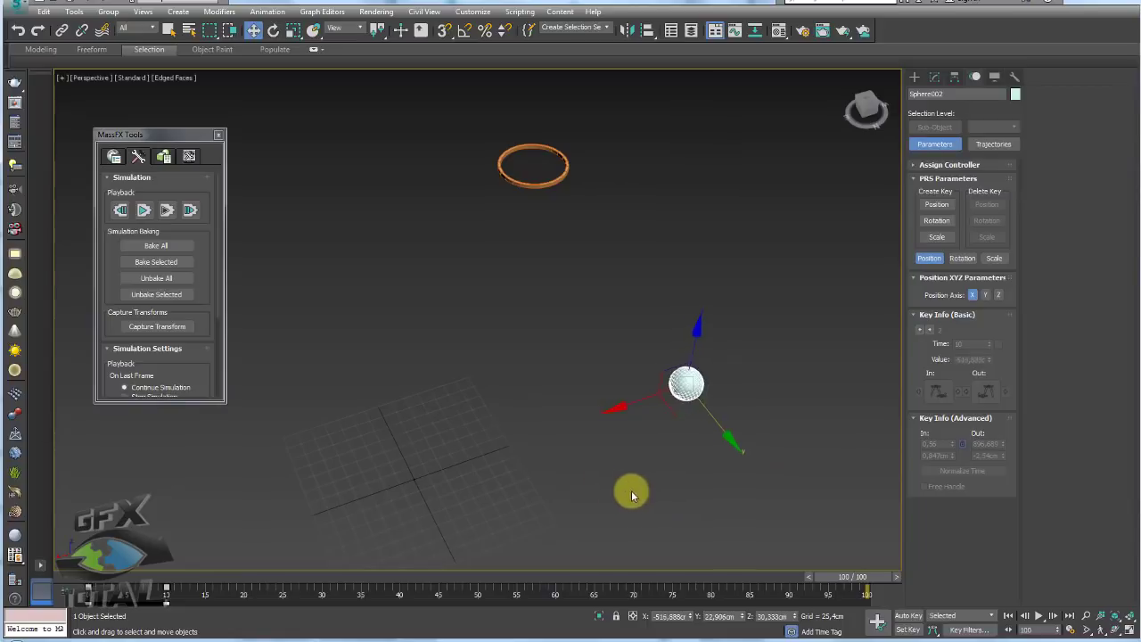
pyautogui.click(119, 210)
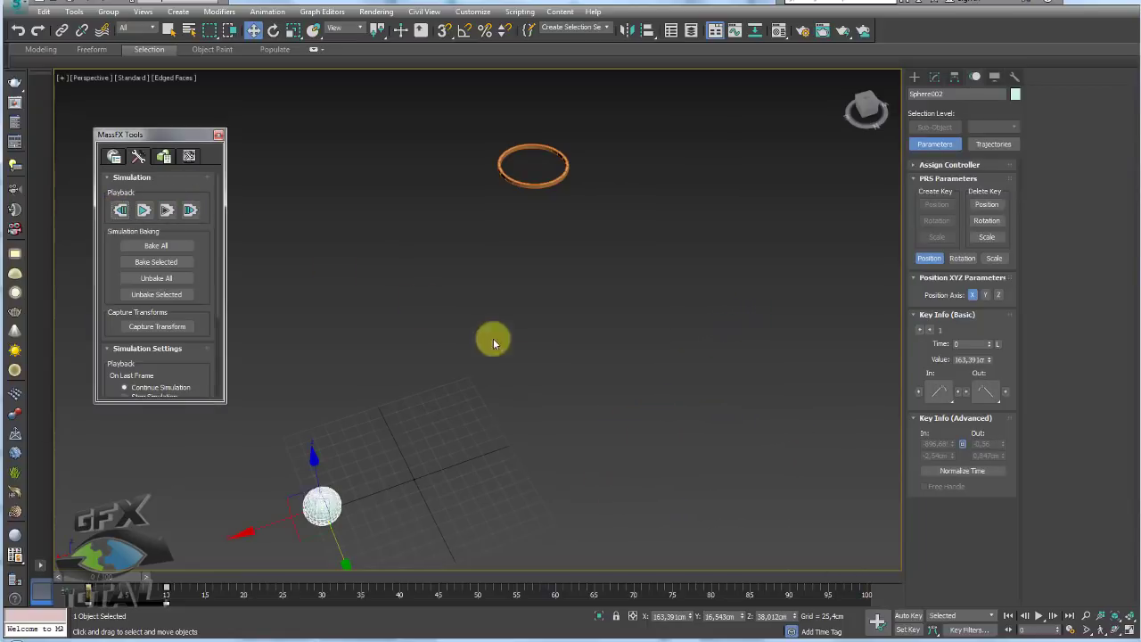
pyautogui.moveTo(493, 338)
pyautogui.keyDown('alt'); pyautogui.mouseDown(button='middle')
pyautogui.moveTo(523, 383)
pyautogui.moveTo(562, 353)
pyautogui.mouseUp(button='middle'); pyautogui.keyUp('alt')
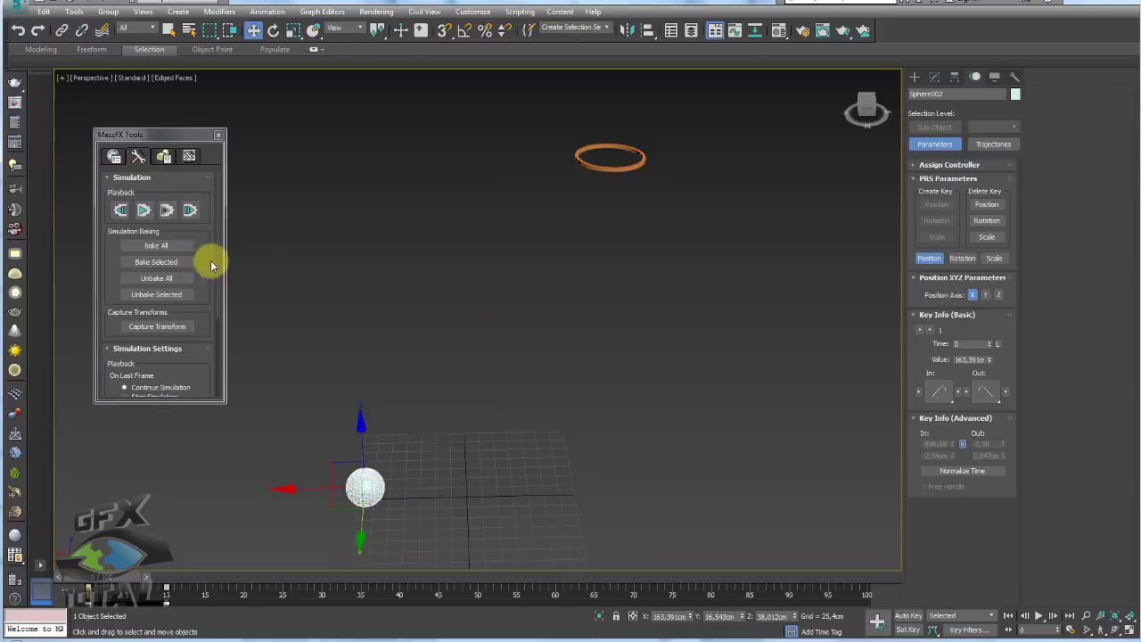
# Bake the ball's shot into keyframes, check it around frame 71, and return to frame 0
pyautogui.click(159, 248)
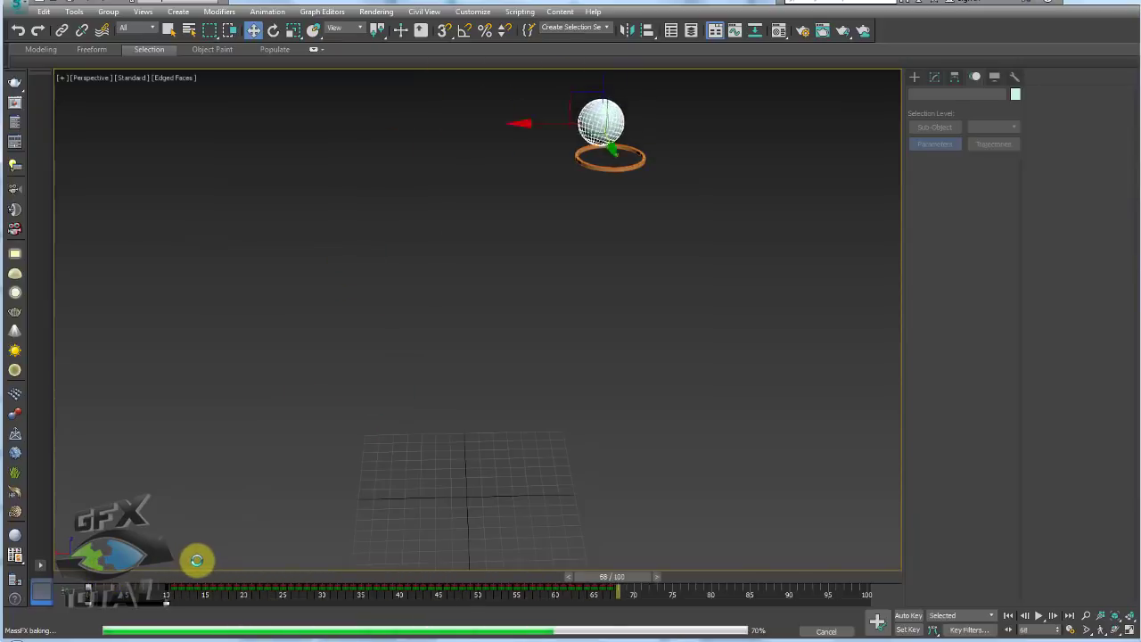
pyautogui.moveTo(127, 581)
pyautogui.mouseDown()
pyautogui.moveTo(675, 603)
pyautogui.moveTo(899, 584)
pyautogui.moveTo(575, 573)
pyautogui.moveTo(917, 576)
pyautogui.moveTo(793, 593)
pyautogui.moveTo(828, 588)
pyautogui.moveTo(715, 588)
pyautogui.moveTo(955, 619)
pyautogui.moveTo(258, 605)
pyautogui.moveTo(897, 594)
pyautogui.moveTo(759, 594)
pyautogui.moveTo(834, 593)
pyautogui.moveTo(26, 611)
pyautogui.moveTo(988, 594)
pyautogui.moveTo(76, 588)
pyautogui.moveTo(912, 583)
pyautogui.mouseUp()
pyautogui.press('w')
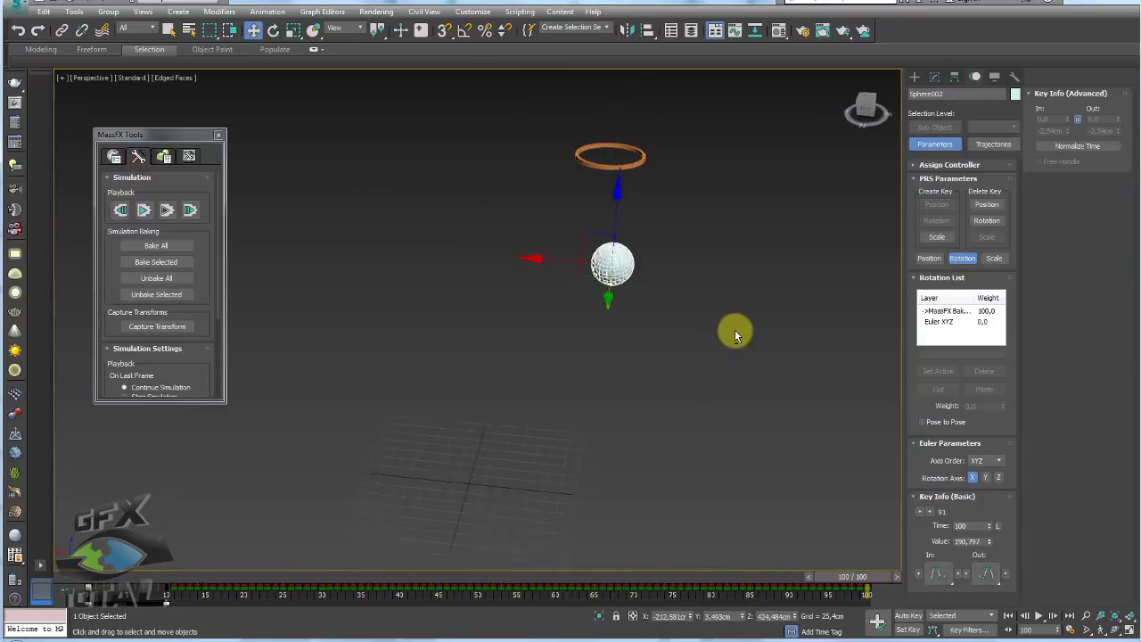
pyautogui.hotkey('ctrl', 'z')
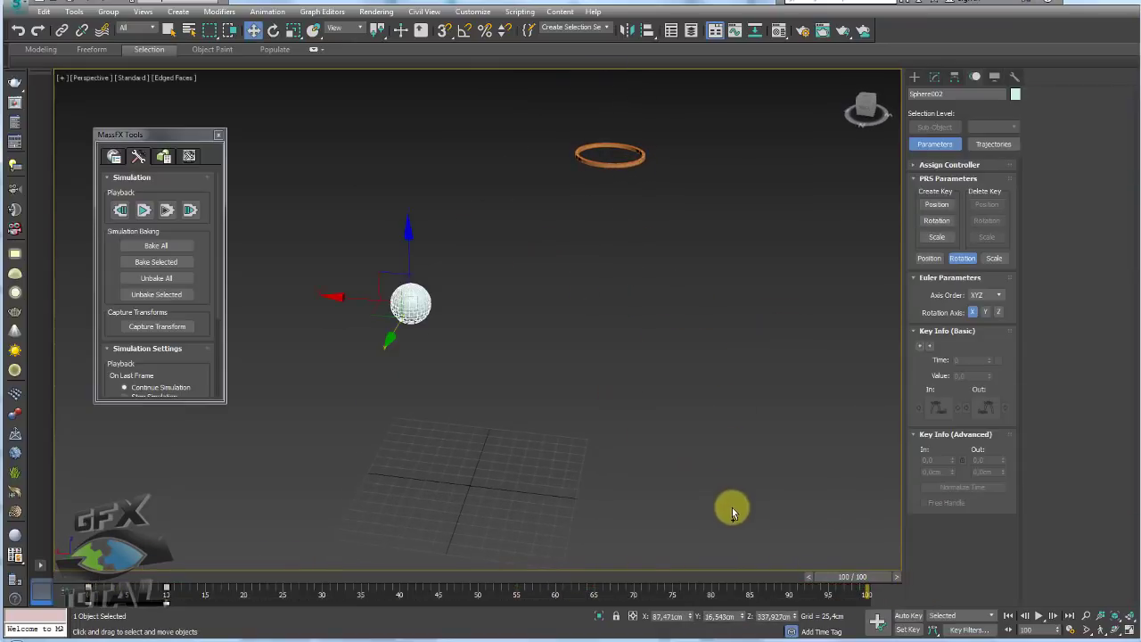
pyautogui.moveTo(97, 587)
pyautogui.mouseDown()
pyautogui.moveTo(293, 561)
pyautogui.moveTo(145, 568)
pyautogui.mouseUp()
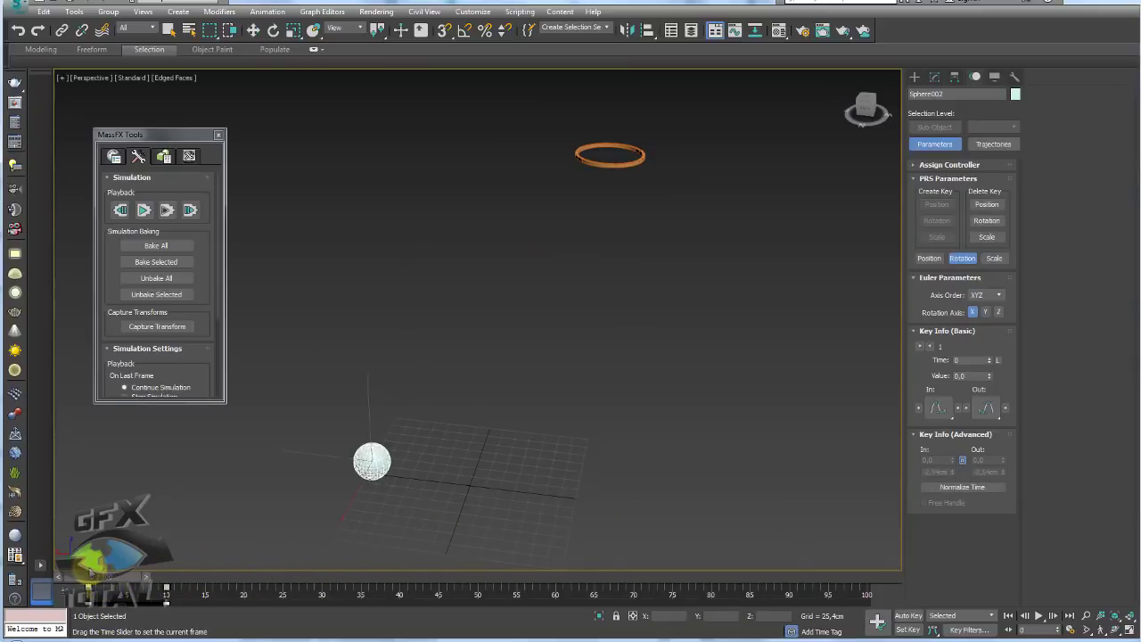
pyautogui.press('w')
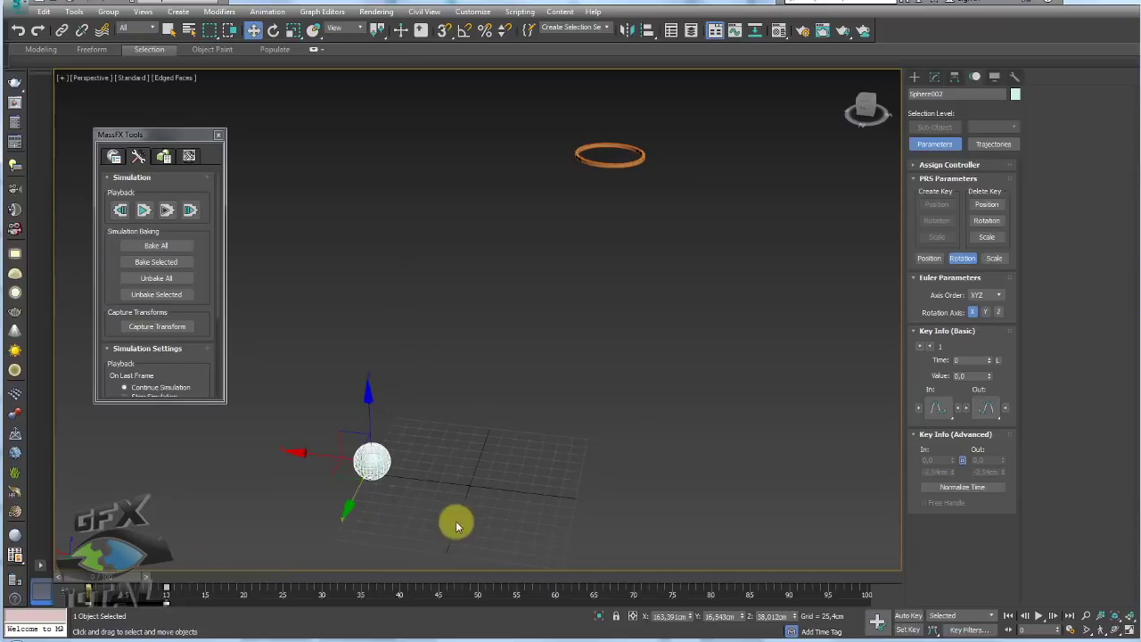
# Extend the timeline to 200 frames, then re-simulate and re-bake the ball's shot across it
pyautogui.click(1072, 634)
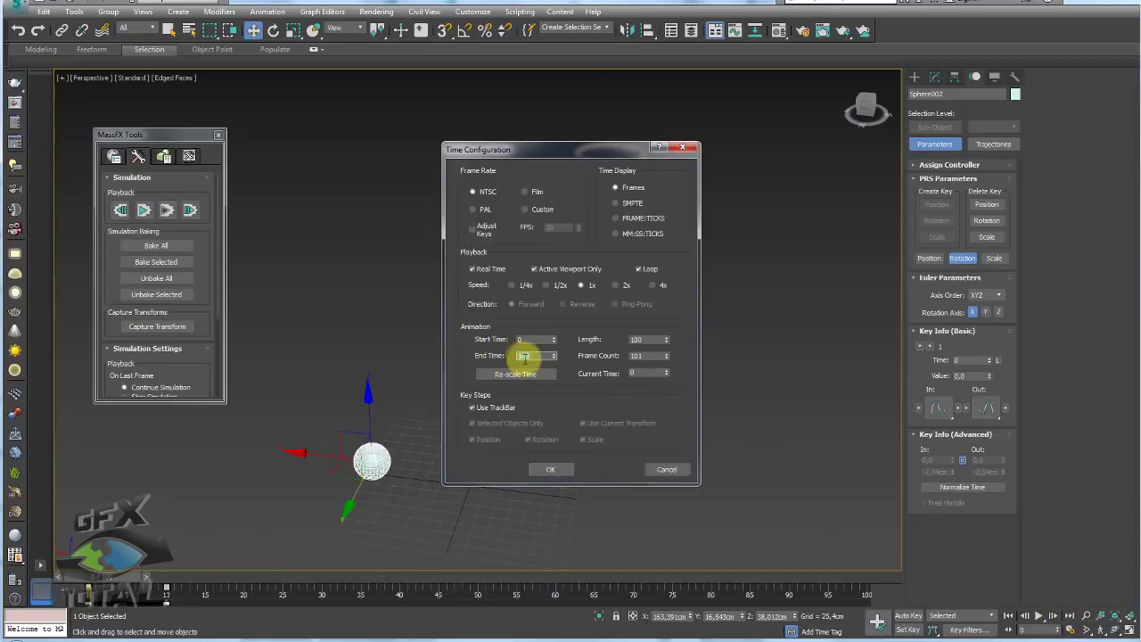
pyautogui.click(560, 469)
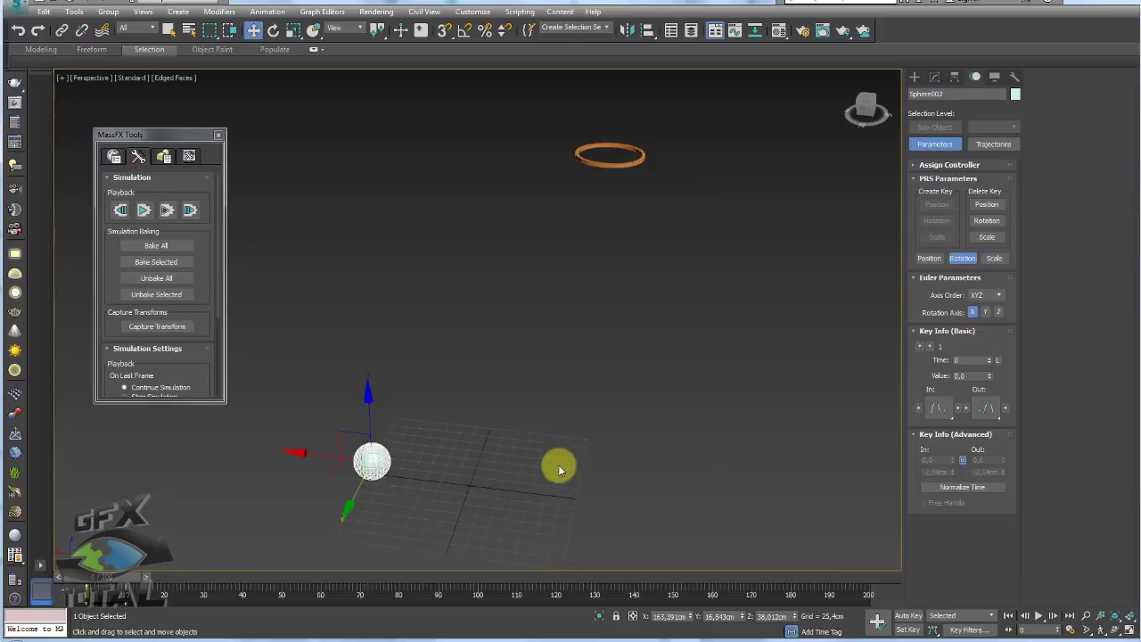
pyautogui.click(144, 211)
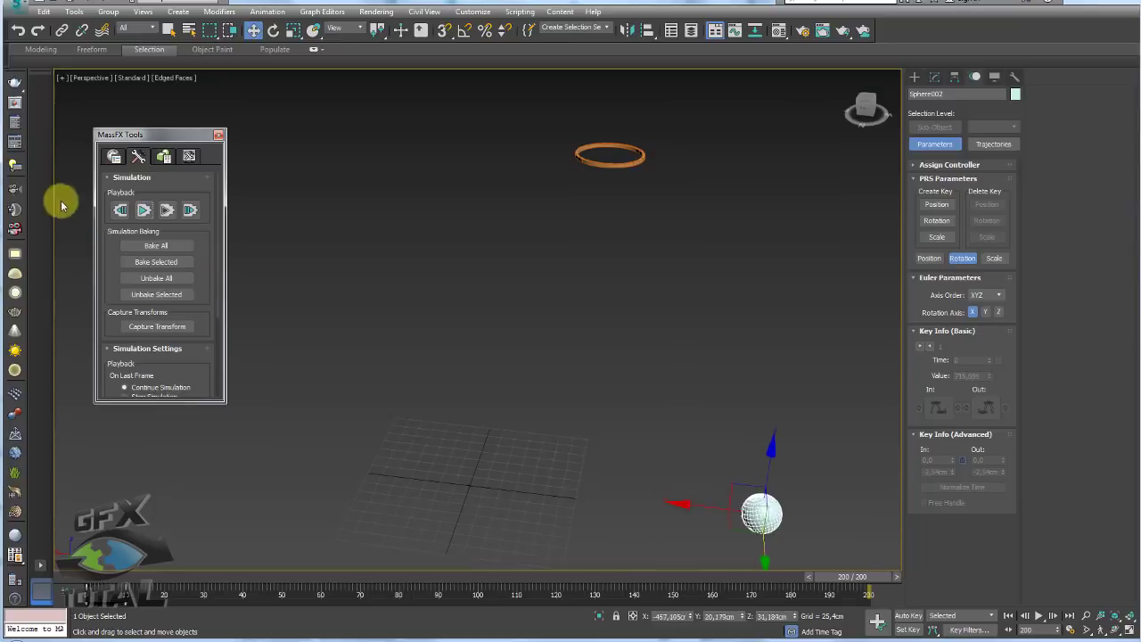
pyautogui.click(159, 248)
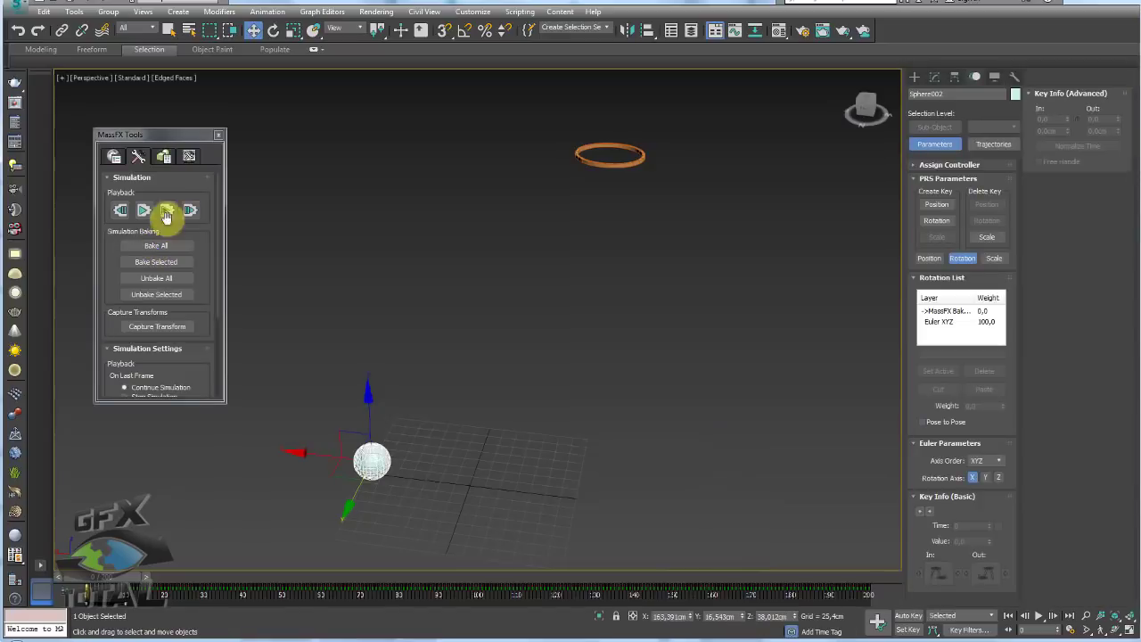
pyautogui.click(218, 137)
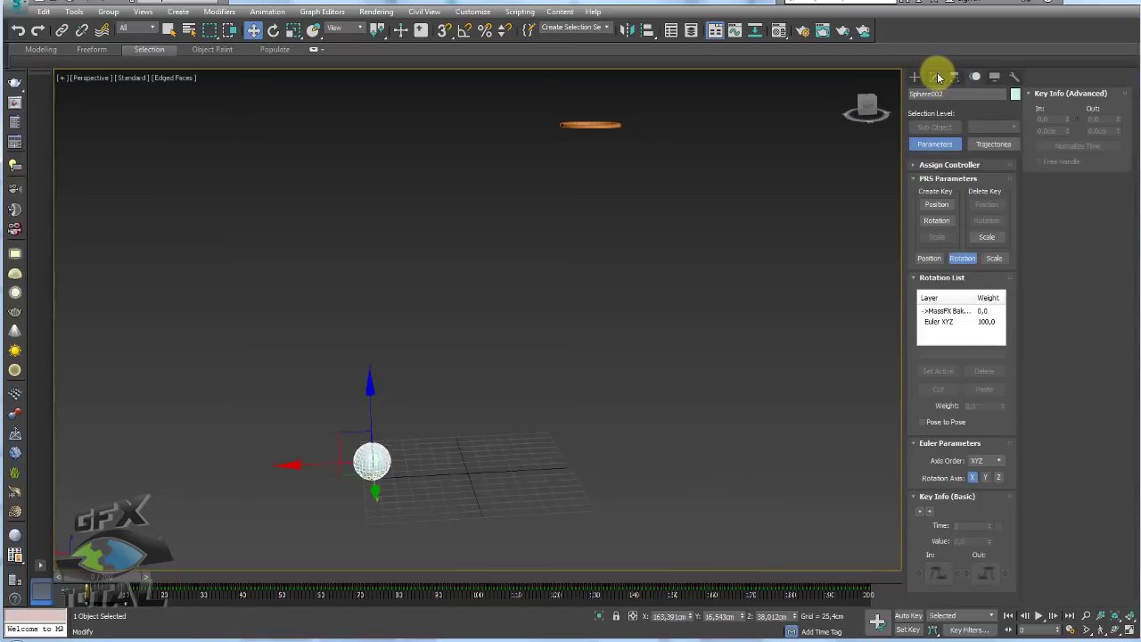
# Delete Tube001's MassFX Rigid Body modifier and bring up the viewport menu for Unhide All
pyautogui.click(935, 78)
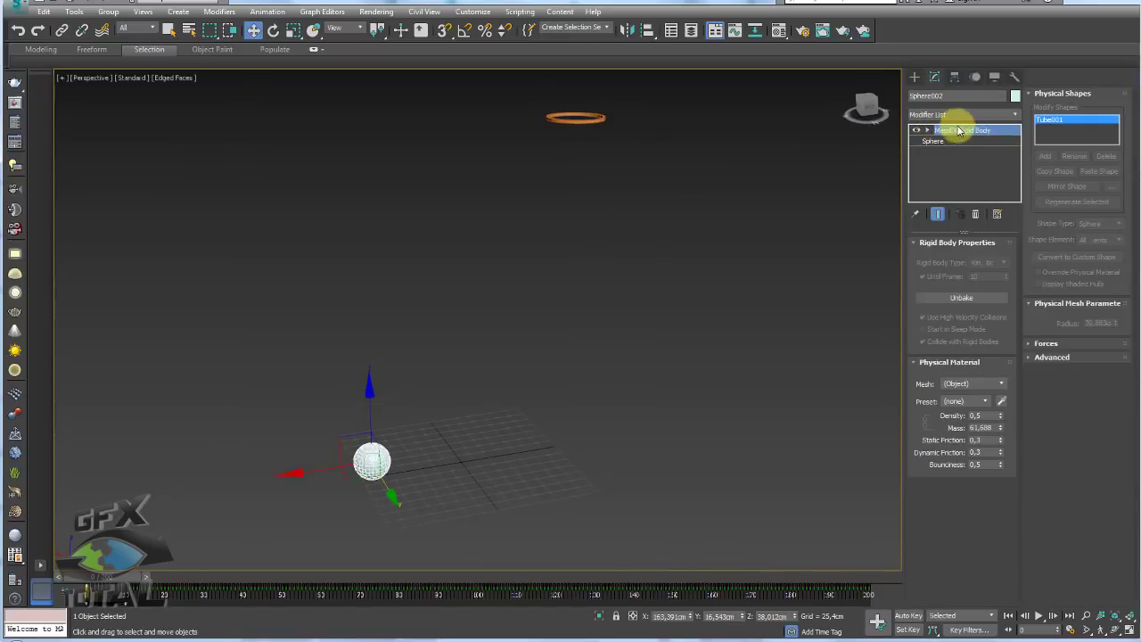
pyautogui.moveTo(747, 250); pyautogui.dragTo(557, 86)
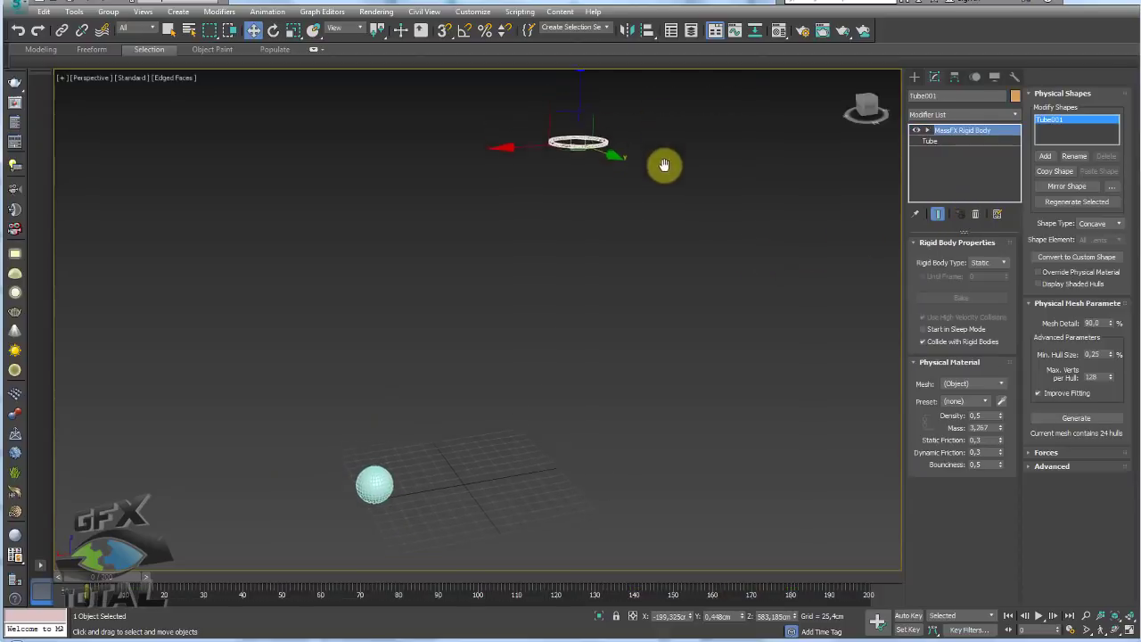
pyautogui.click(977, 214)
pyautogui.moveTo(737, 219)
pyautogui.keyDown('alt'); pyautogui.mouseDown(button='middle')
pyautogui.moveTo(669, 275)
pyautogui.moveTo(652, 267)
pyautogui.moveTo(611, 389)
pyautogui.moveTo(621, 377)
pyautogui.moveTo(611, 380)
pyautogui.mouseUp(button='middle'); pyautogui.keyUp('alt')
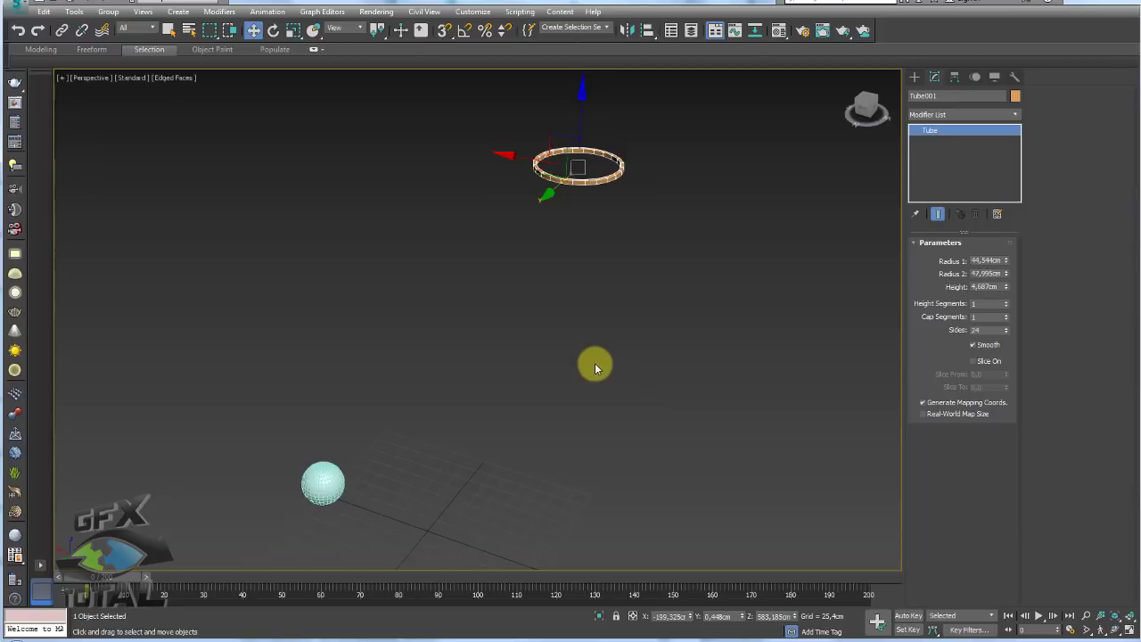
pyautogui.rightClick(597, 363)
# Unhide all objects, then isolate the net Object014 and view it from the Front
pyautogui.click(636, 303)
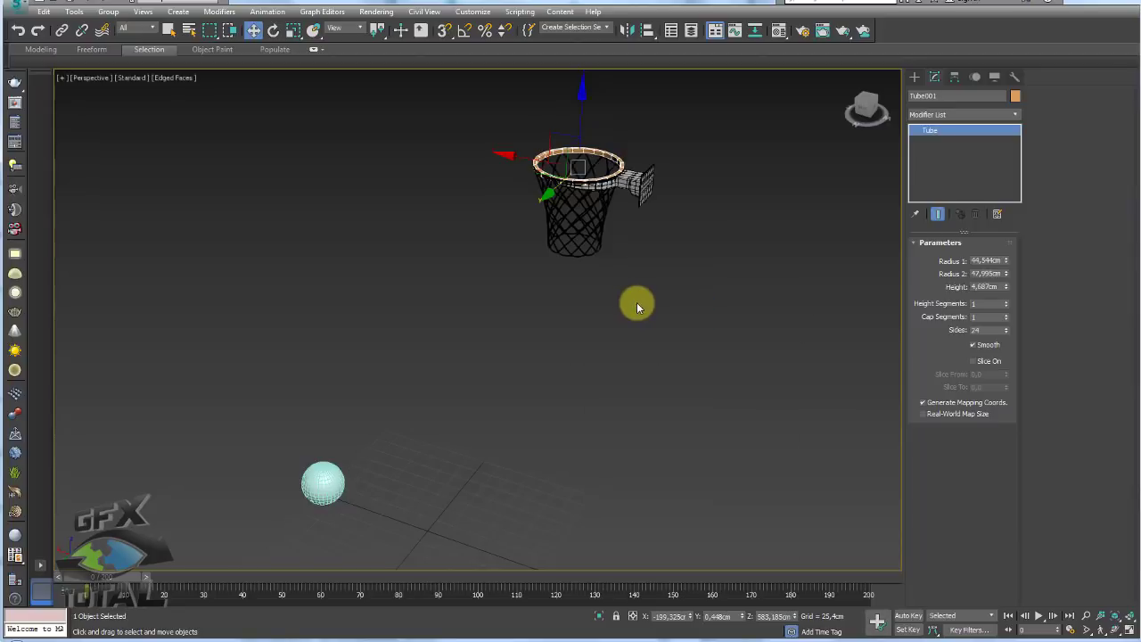
pyautogui.click(560, 238)
pyautogui.press('z')
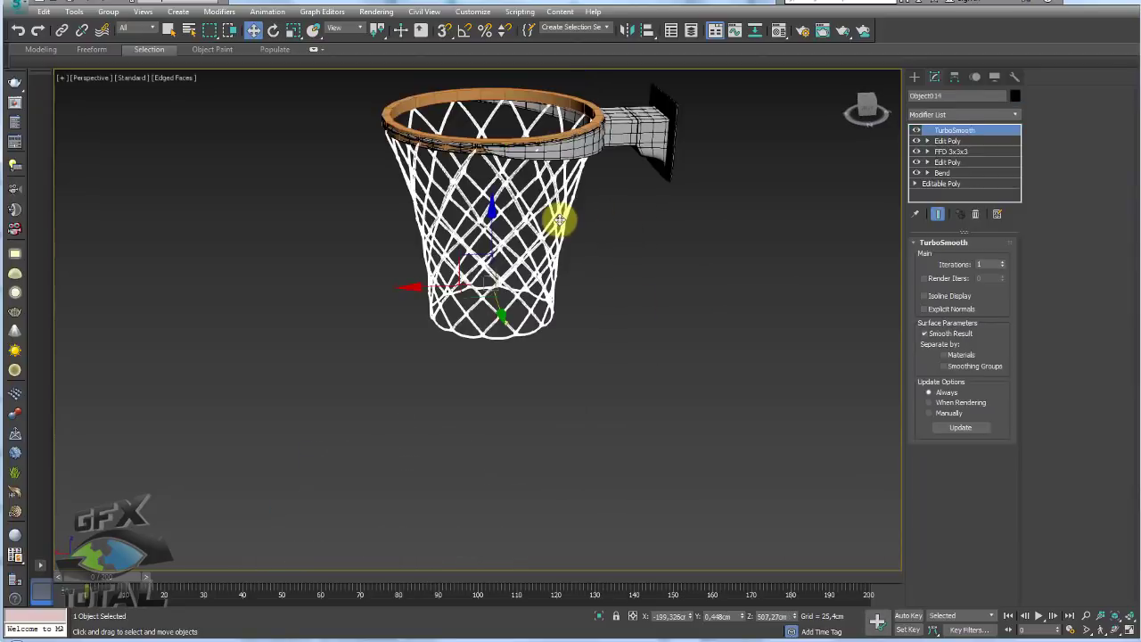
pyautogui.click(600, 617)
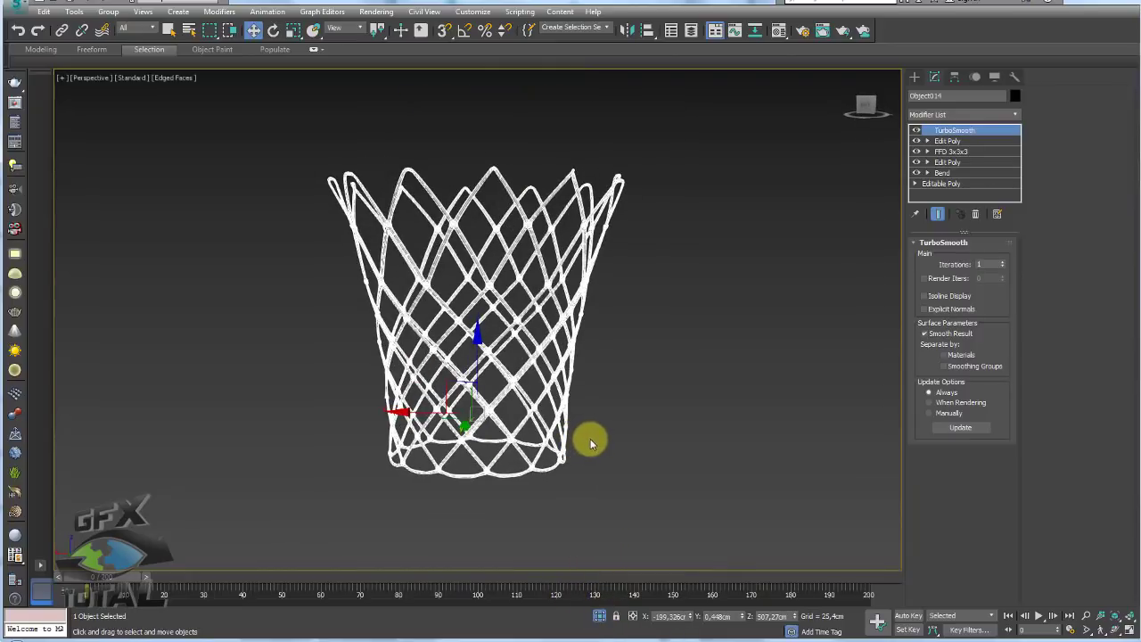
pyautogui.press('f')
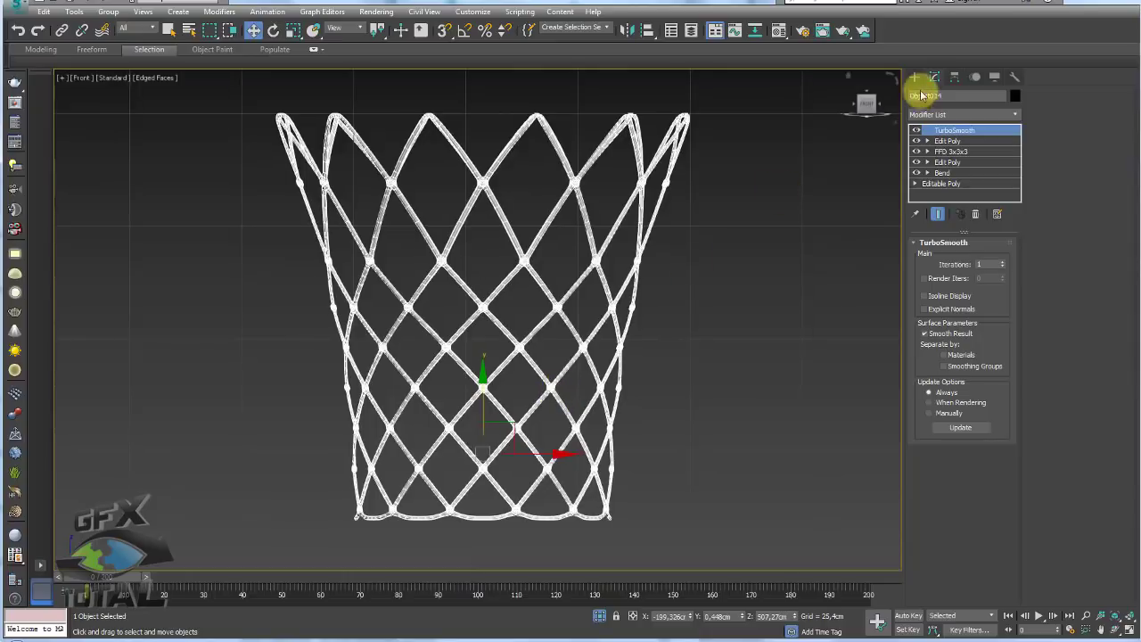
pyautogui.click(914, 77)
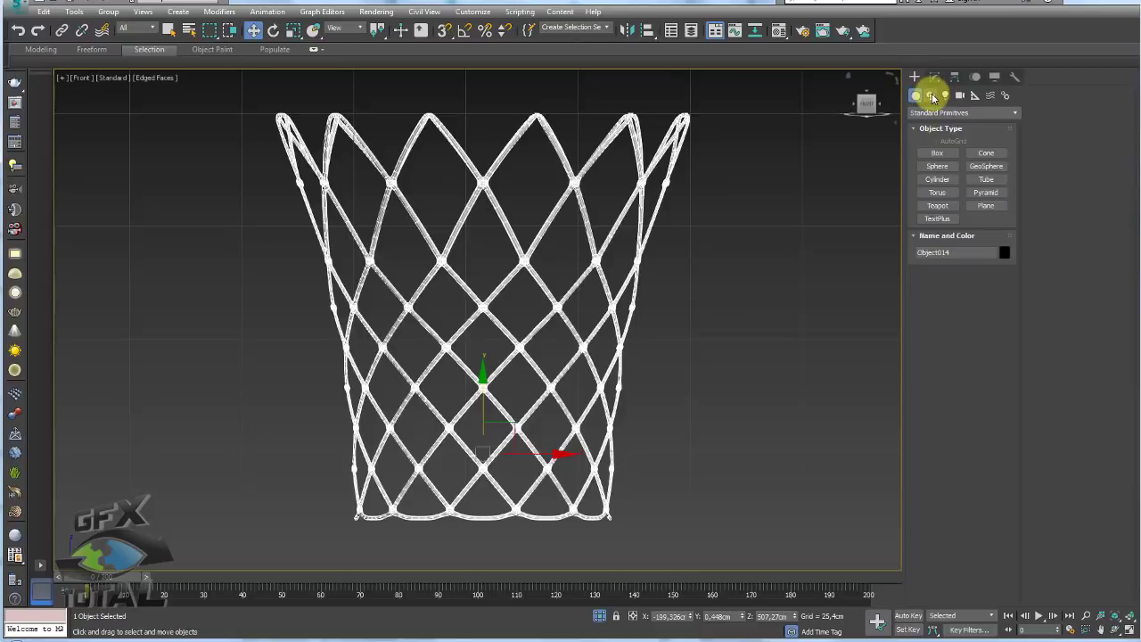
# Switch to Splines, place a trial Line point on the net, then cancel it and deselect
pyautogui.click(930, 95)
pyautogui.click(939, 163)
pyautogui.moveTo(336, 129); pyautogui.dragTo(368, 134, button='middle')
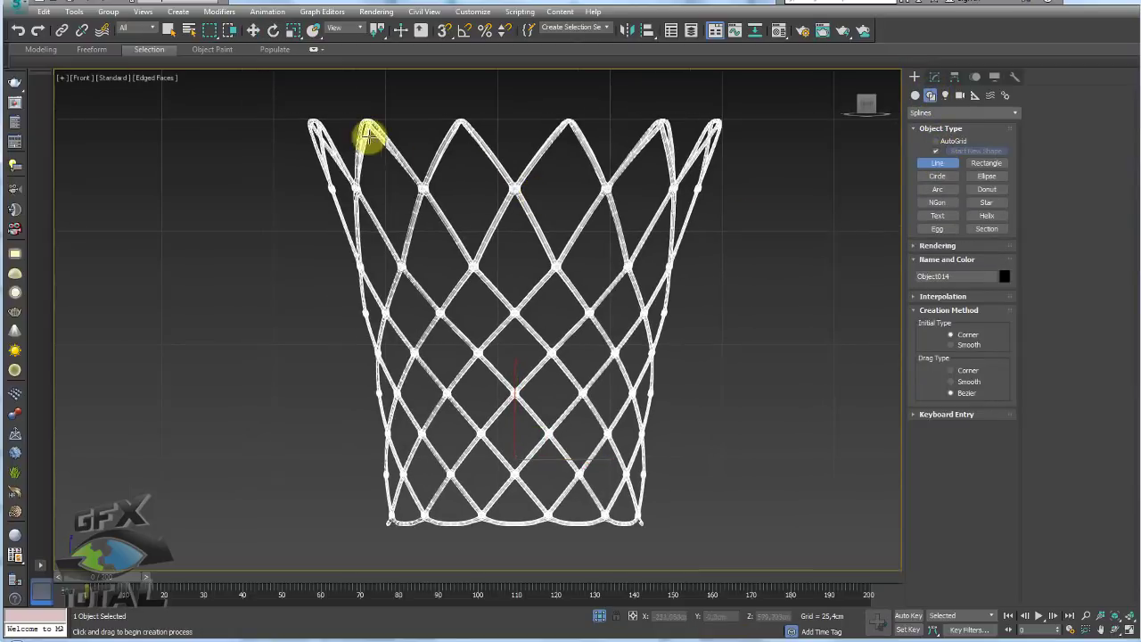
pyautogui.click(304, 117)
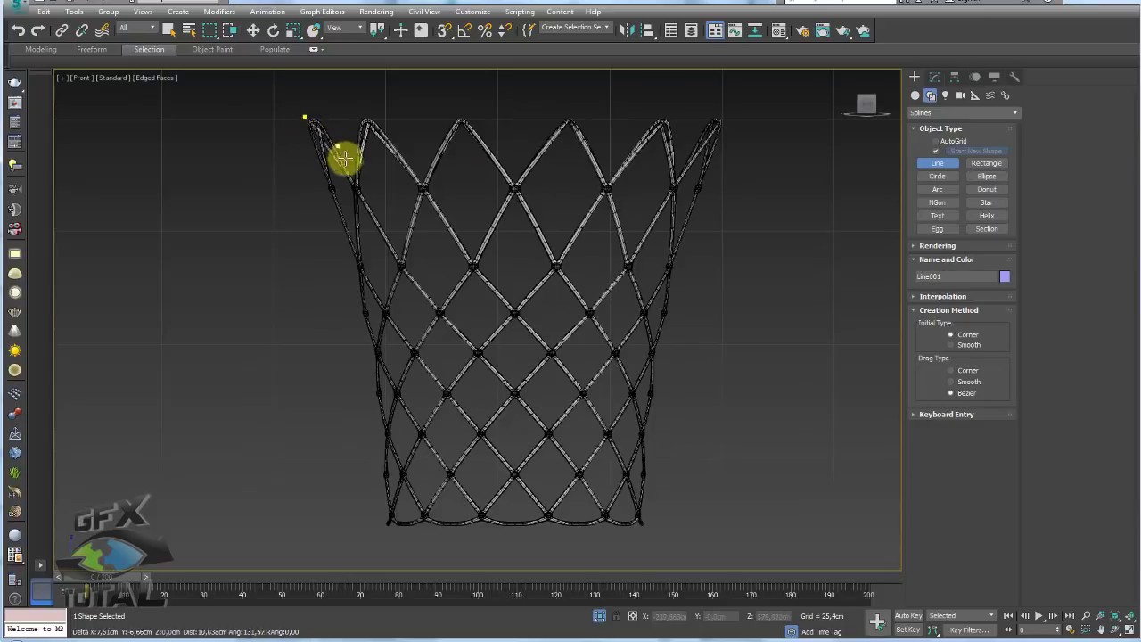
pyautogui.rightClick(342, 208)
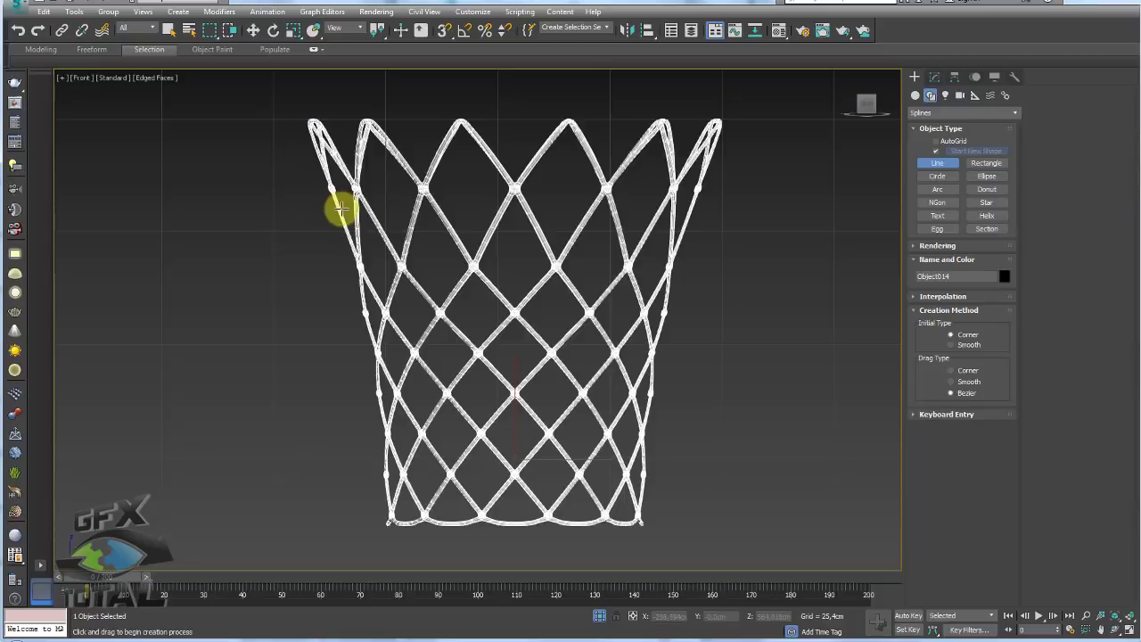
pyautogui.click(759, 268)
pyautogui.rightClick(789, 263)
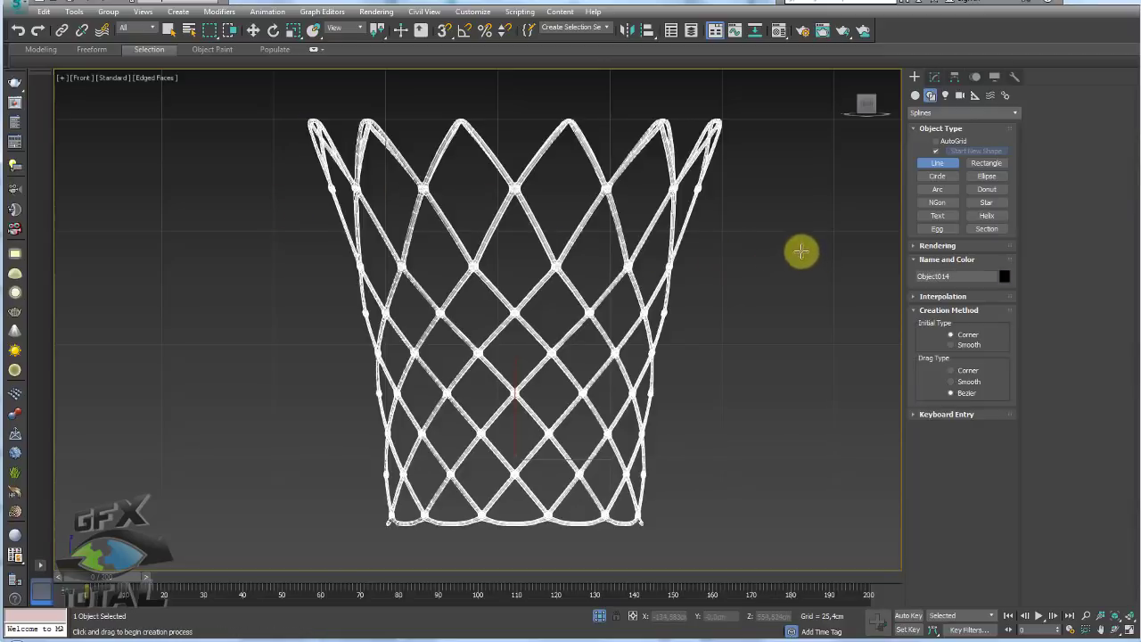
pyautogui.rightClick(802, 256)
pyautogui.click(787, 279)
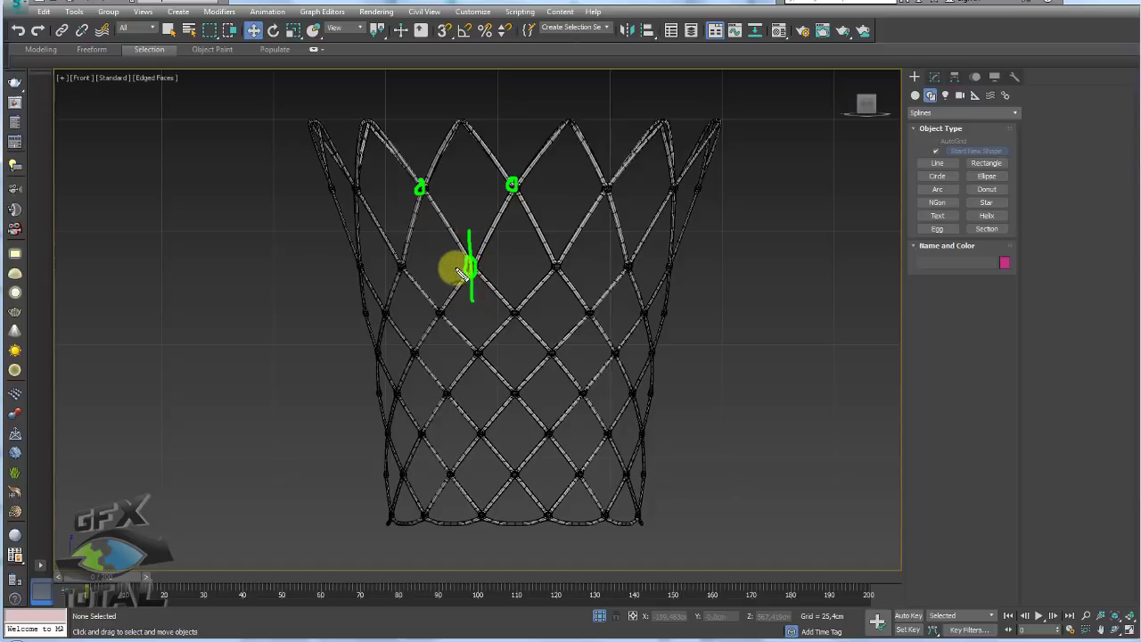
pyautogui.moveTo(437, 265); pyautogui.dragTo(515, 264)
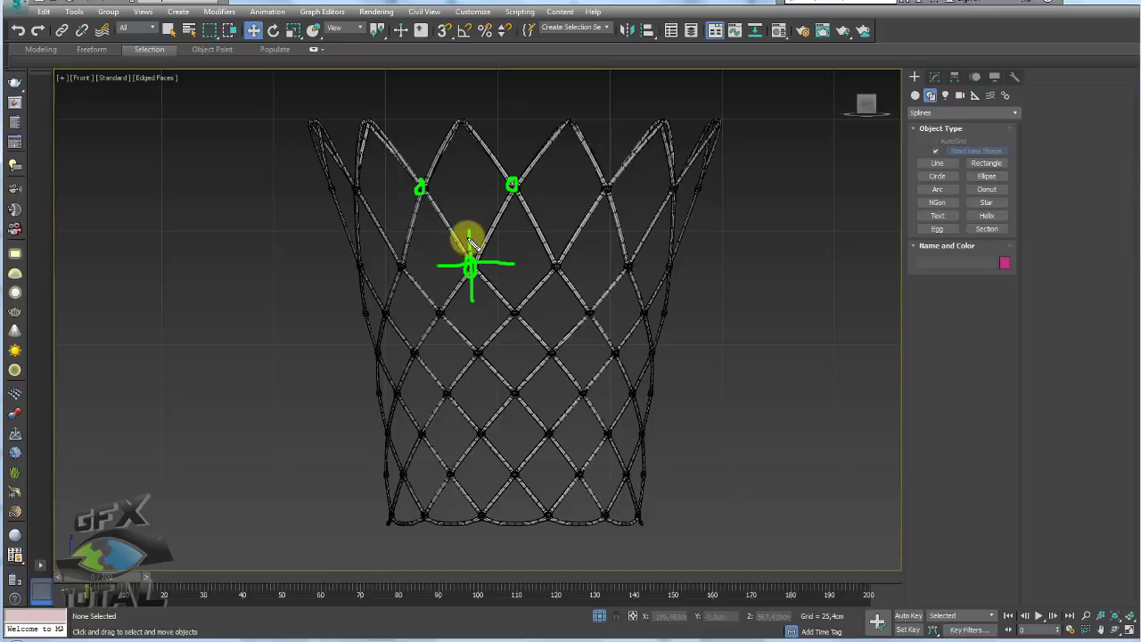
pyautogui.moveTo(554, 247)
pyautogui.mouseDown()
pyautogui.moveTo(555, 280)
pyautogui.moveTo(568, 264)
pyautogui.mouseUp()
pyautogui.moveTo(514, 186)
pyautogui.mouseDown()
pyautogui.moveTo(607, 182)
pyautogui.moveTo(511, 157)
pyautogui.moveTo(510, 264)
pyautogui.moveTo(551, 265)
pyautogui.mouseUp()
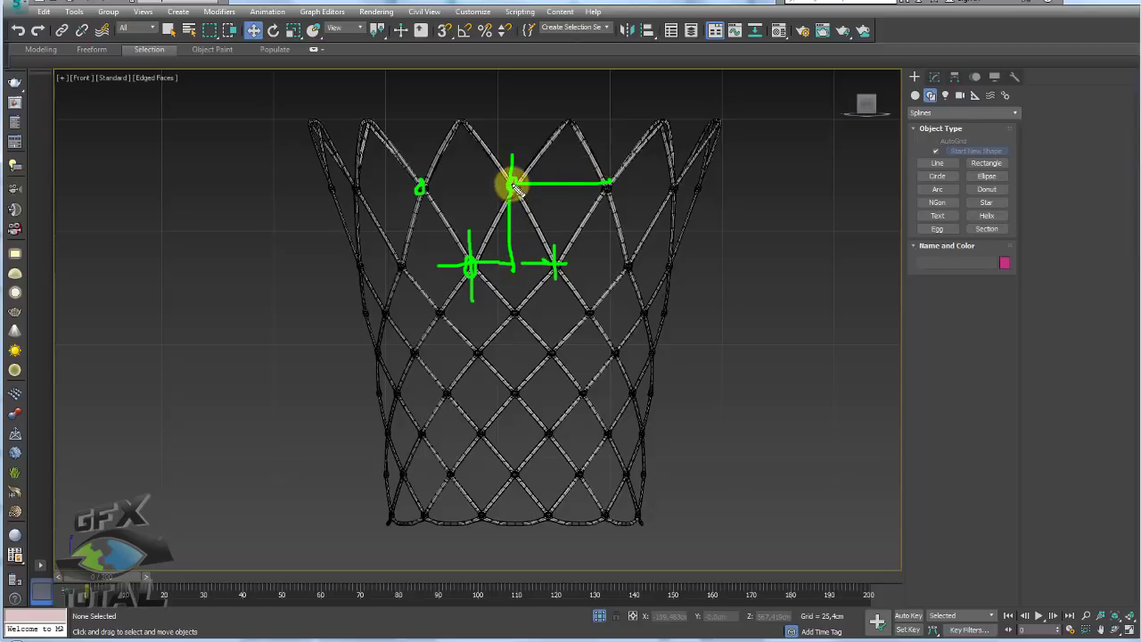
pyautogui.moveTo(511, 184); pyautogui.dragTo(420, 186)
pyautogui.moveTo(461, 120); pyautogui.dragTo(463, 236)
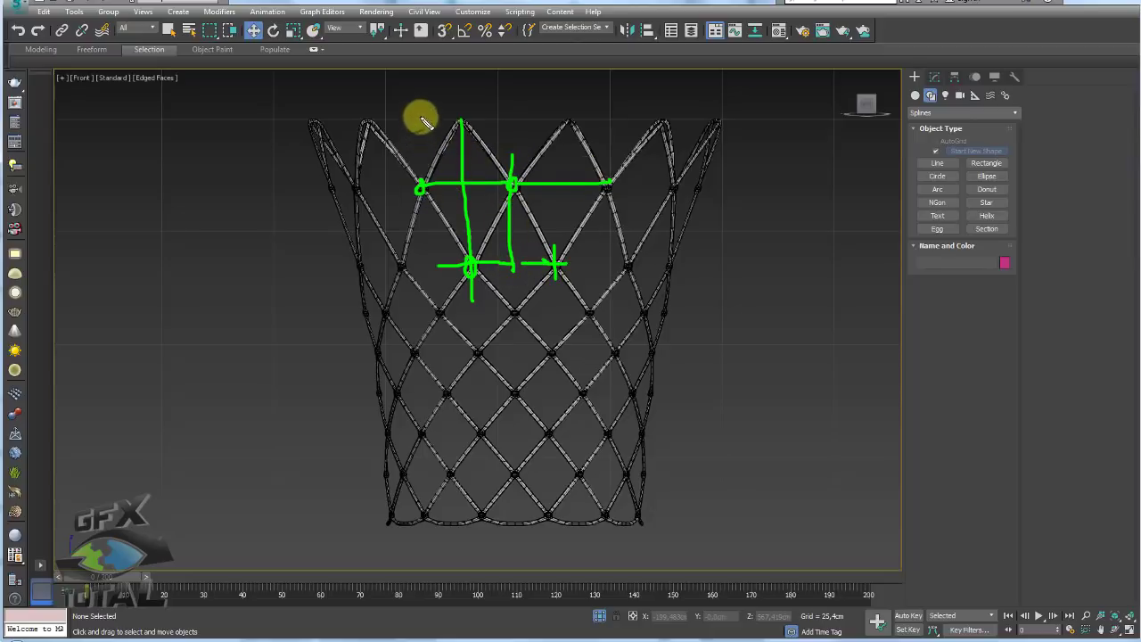
pyautogui.moveTo(412, 120); pyautogui.dragTo(412, 259)
pyautogui.press('Escape')
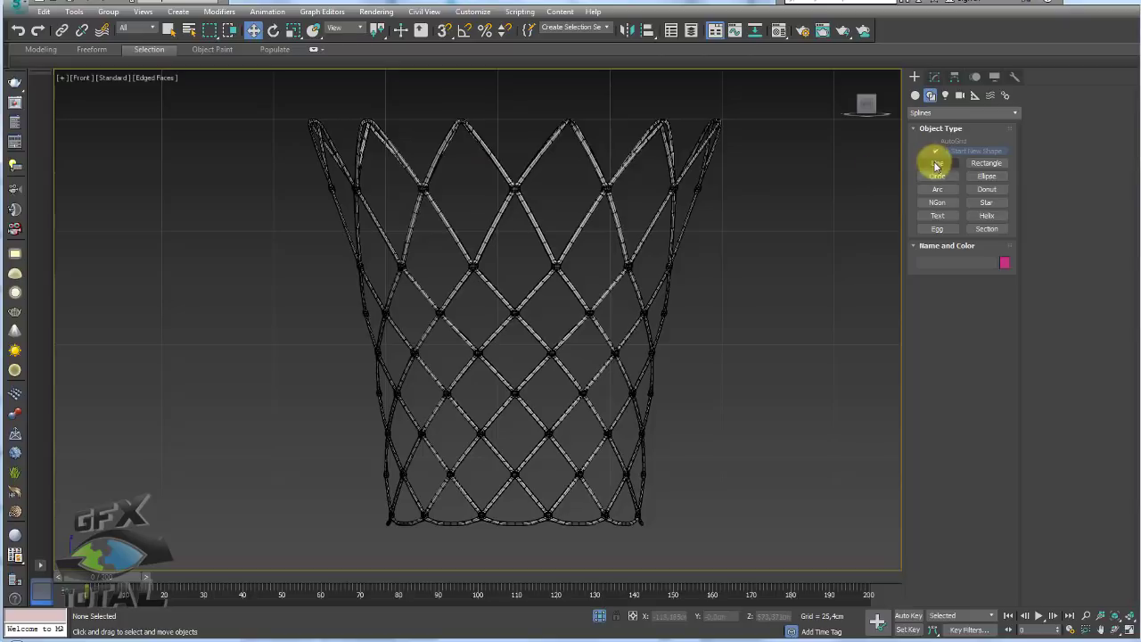
# Draw Line001 with eight points down the net's left edge, from top corner to bottom corner
pyautogui.click(937, 163)
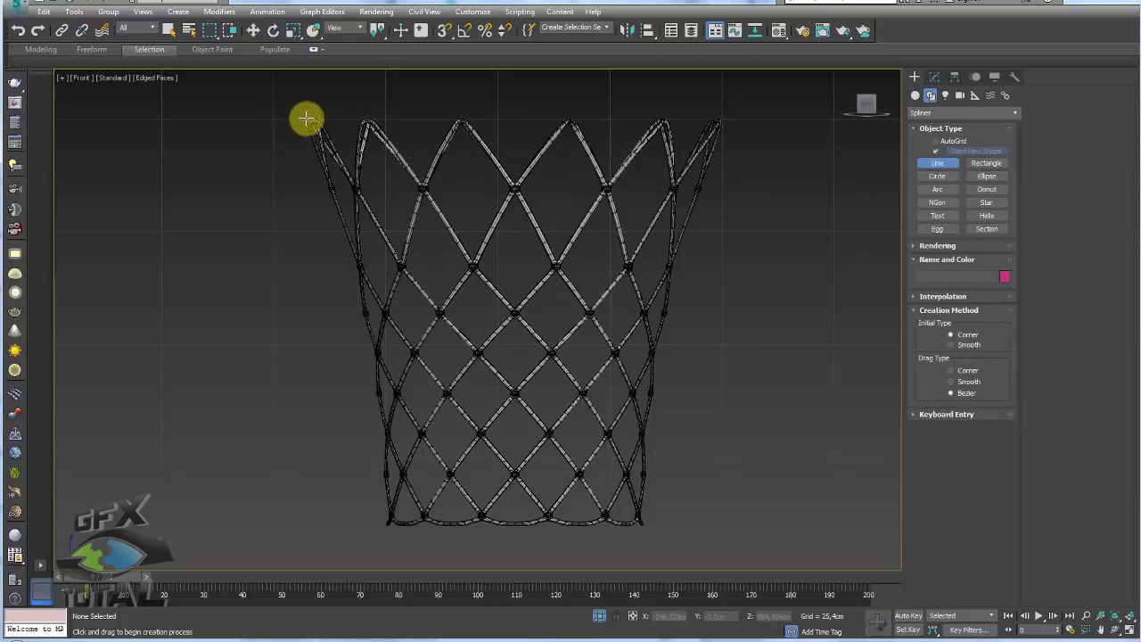
pyautogui.click(306, 118)
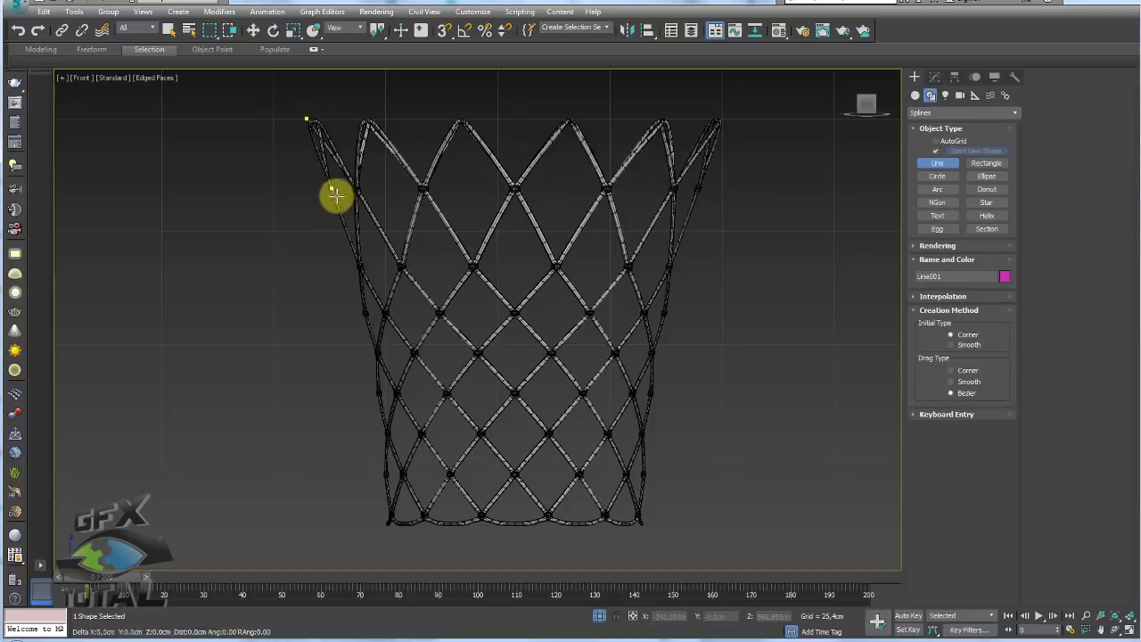
pyautogui.click(353, 265)
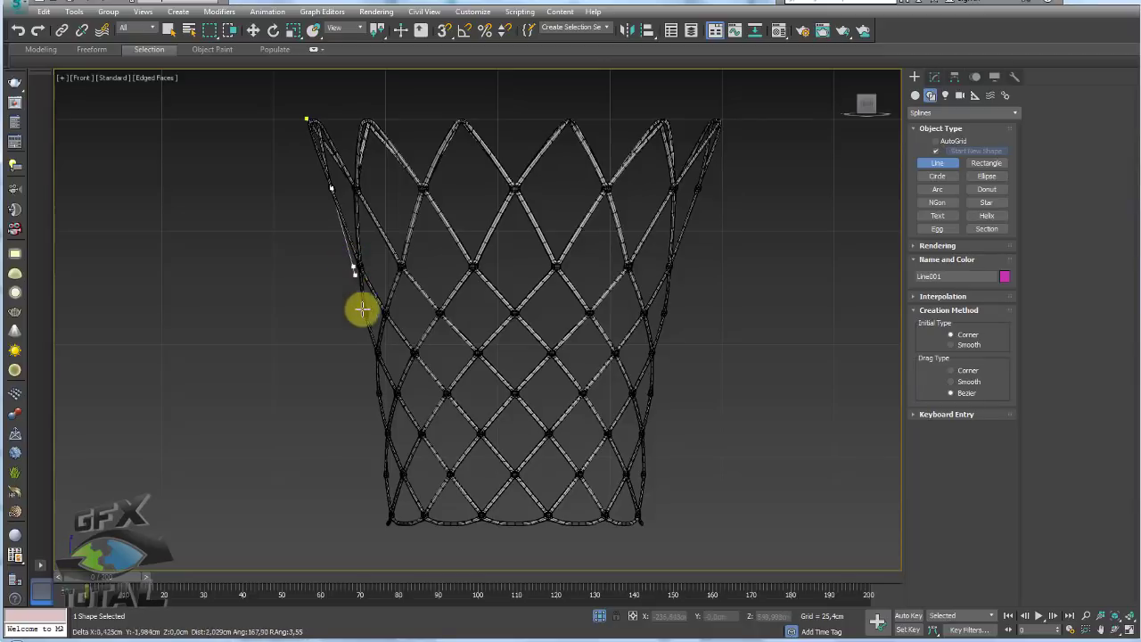
pyautogui.click(363, 313)
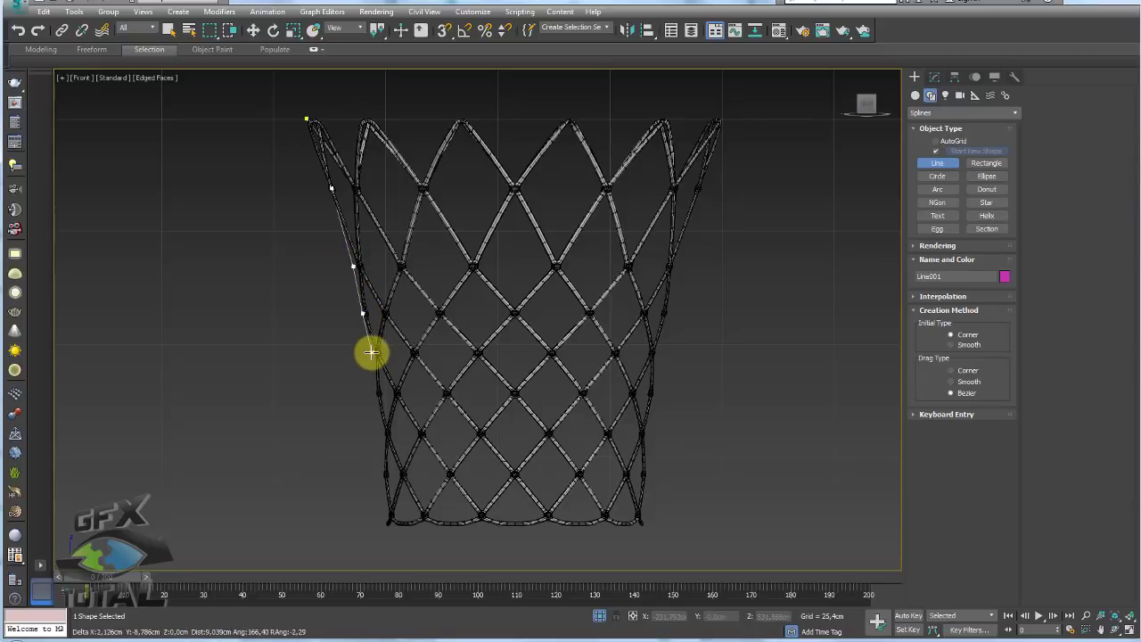
pyautogui.click(371, 352)
pyautogui.click(375, 393)
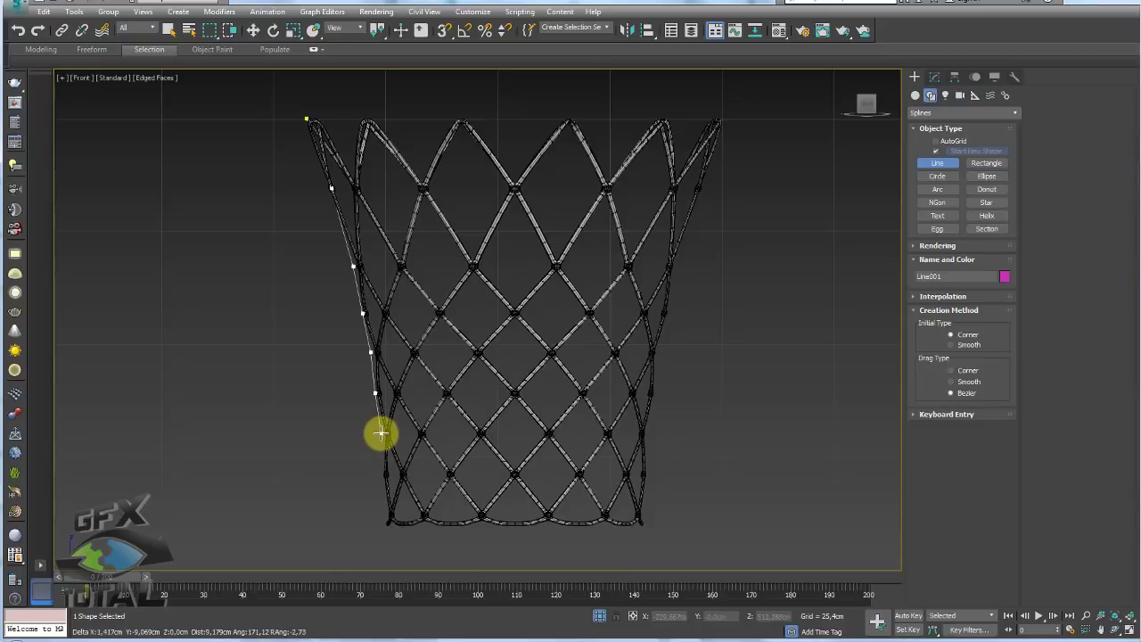
pyautogui.click(380, 433)
pyautogui.click(382, 474)
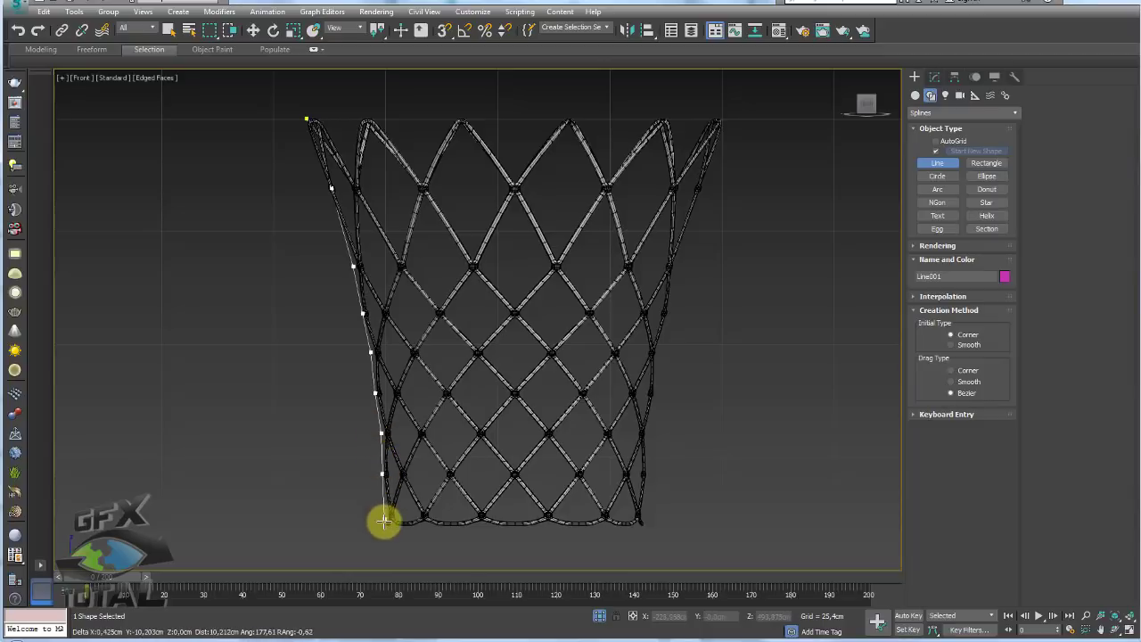
pyautogui.click(383, 524)
pyautogui.rightClick(385, 500)
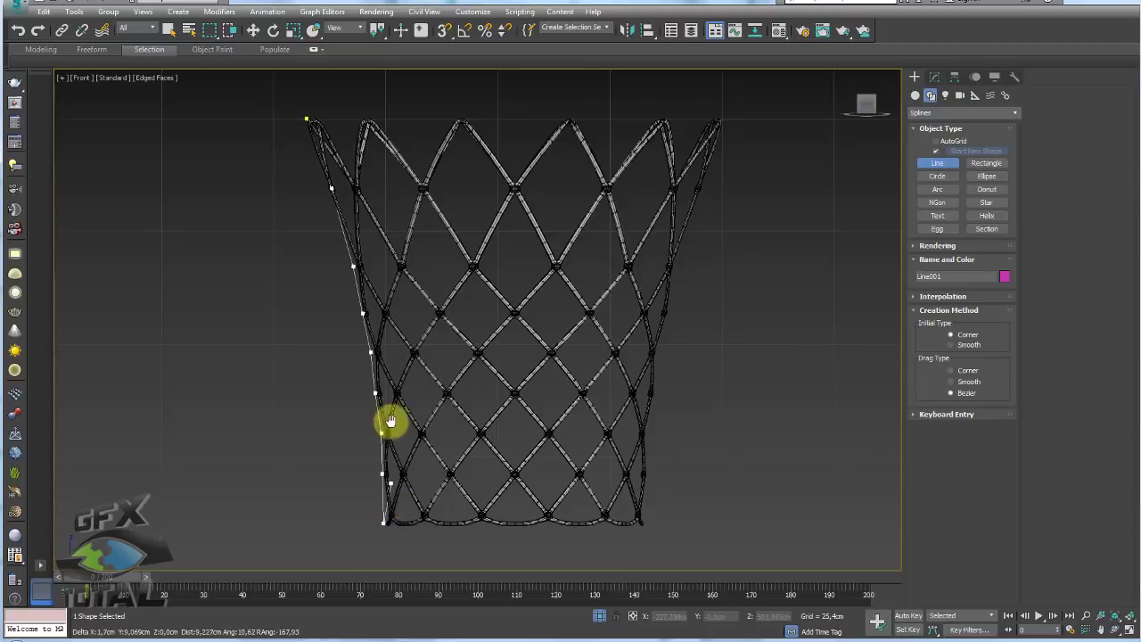
pyautogui.scroll(-1, 389, 419)
pyautogui.scroll(-1, 419, 331)
pyautogui.scroll(-1, 468, 340)
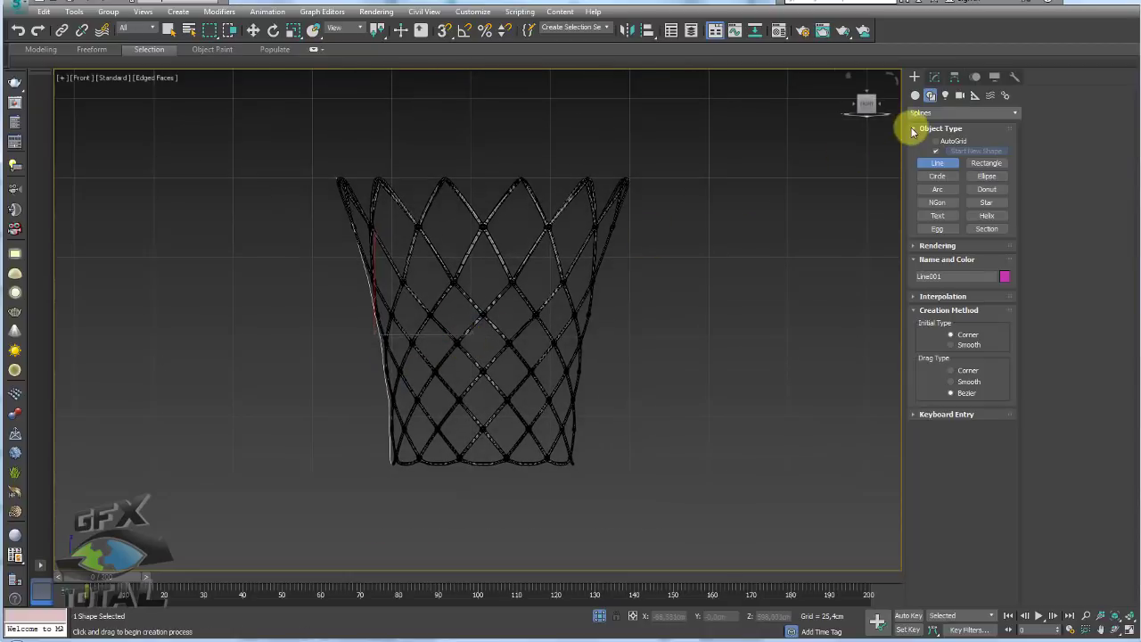
pyautogui.click(935, 77)
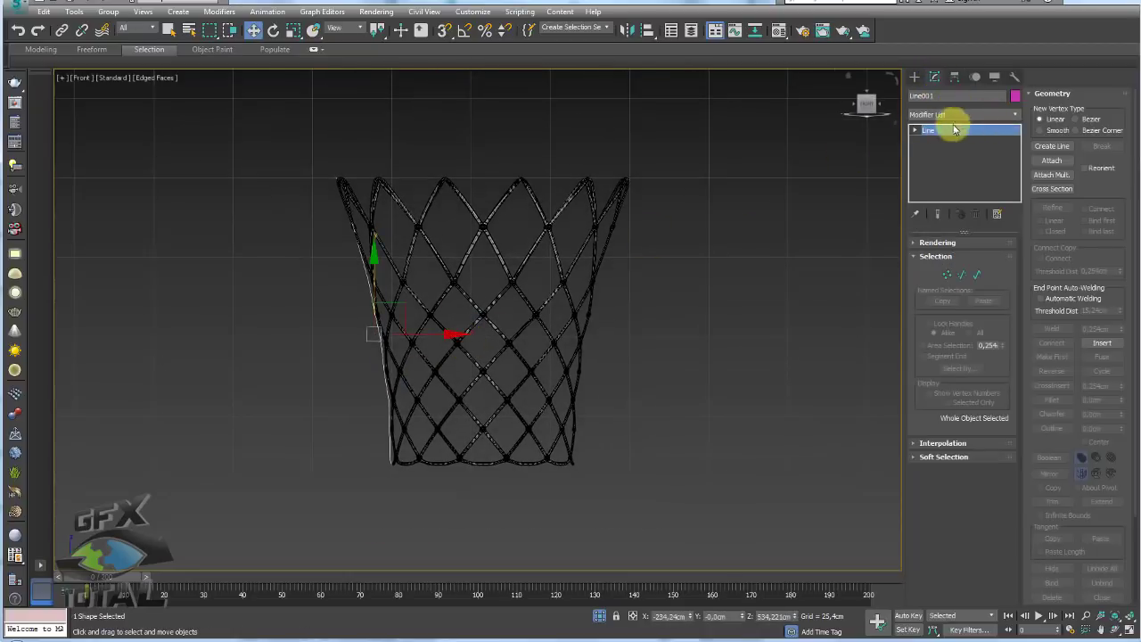
# Add a Lathe modifier to Line001 from the Modifier List
pyautogui.click(1006, 114)
pyautogui.scroll(-5, 1017, 205)
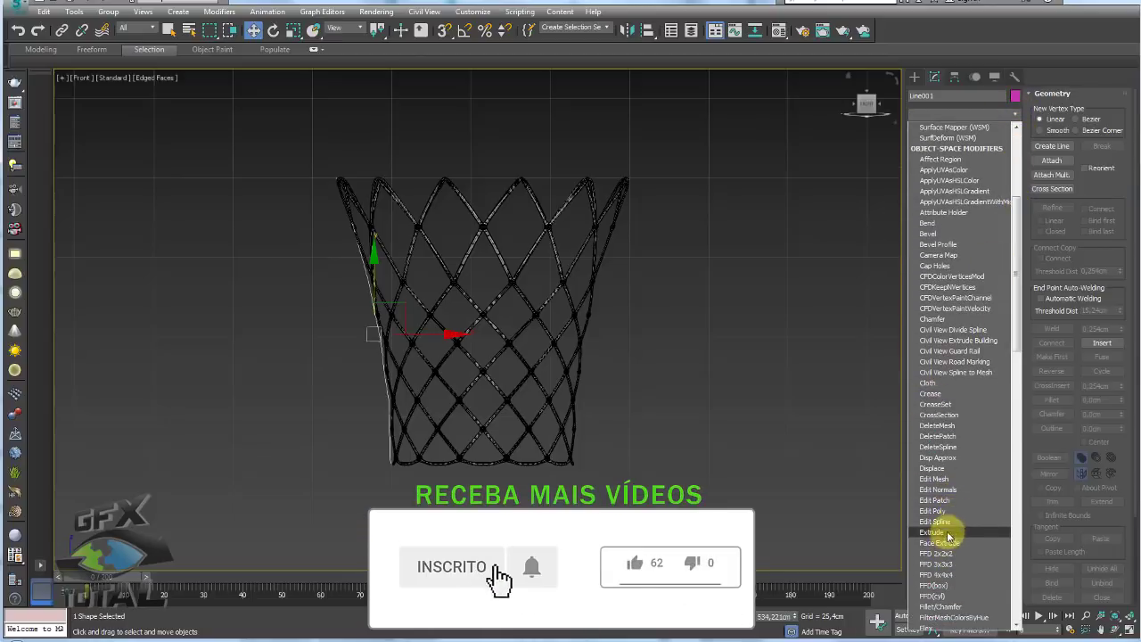
pyautogui.scroll(-4, 947, 530)
pyautogui.click(946, 531)
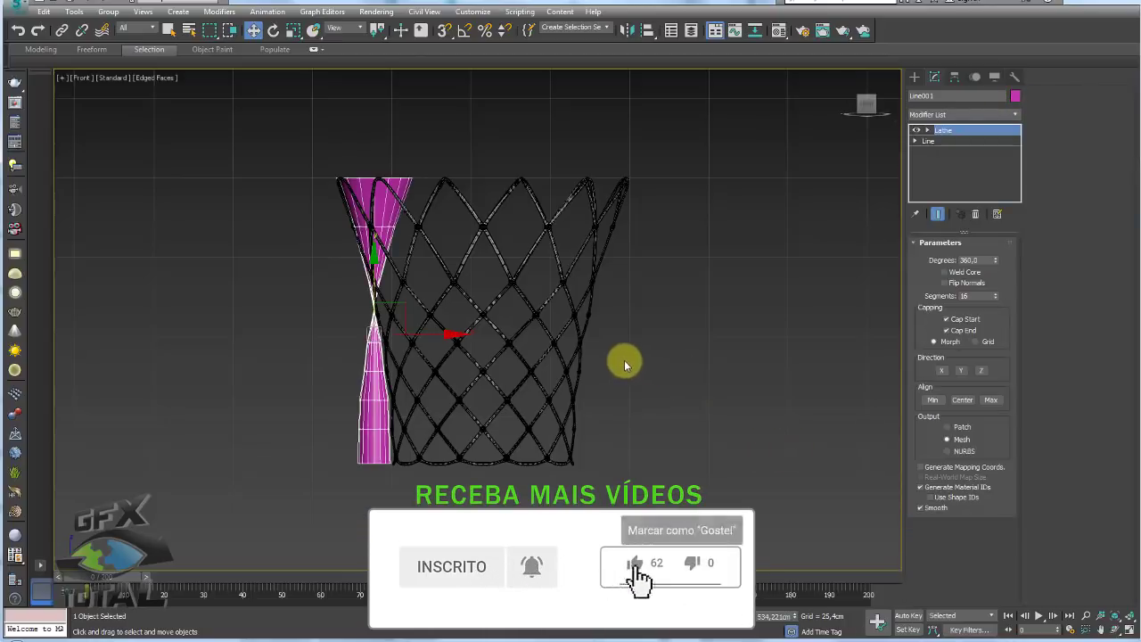
# Move the lathe axis right to the net's centre so the shell encloses the net
pyautogui.click(928, 131)
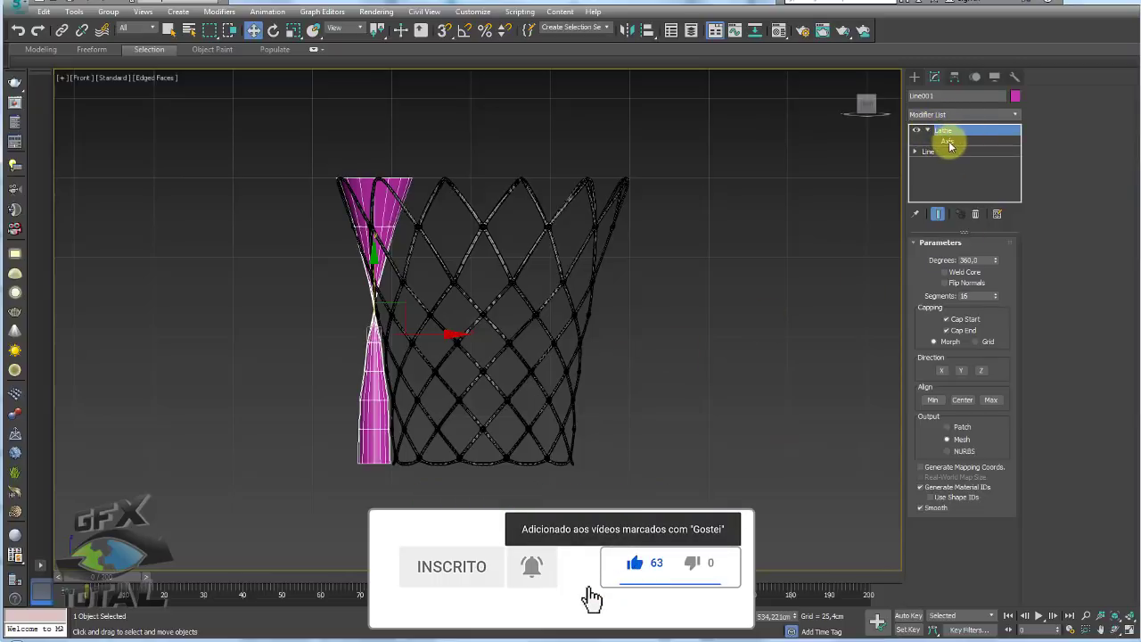
pyautogui.click(948, 141)
pyautogui.moveTo(433, 334); pyautogui.dragTo(545, 327)
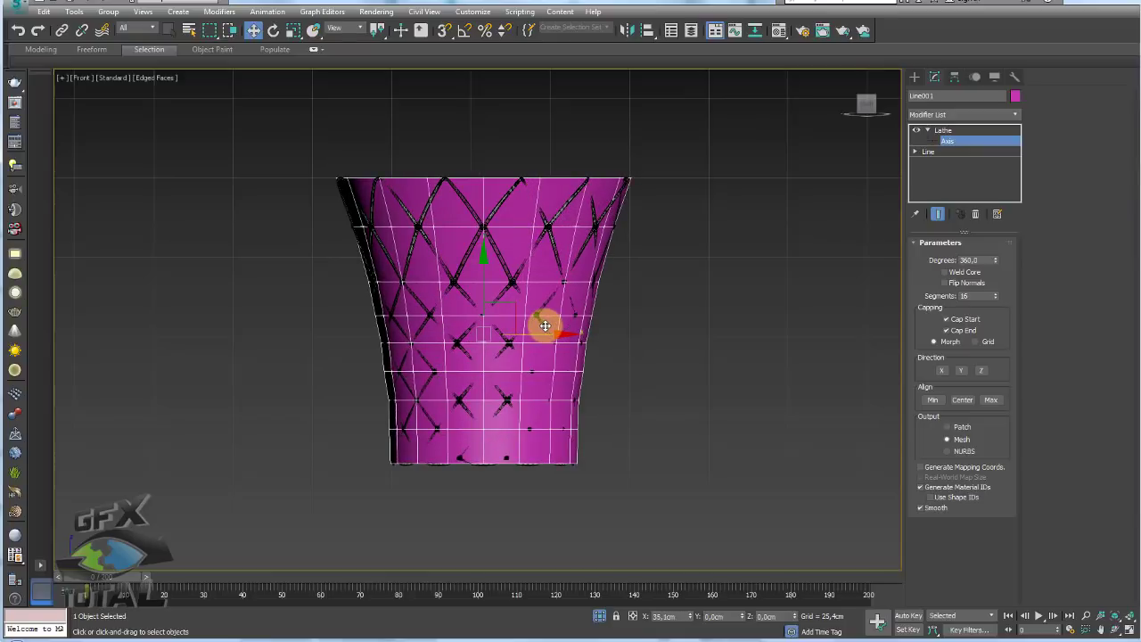
pyautogui.click(941, 130)
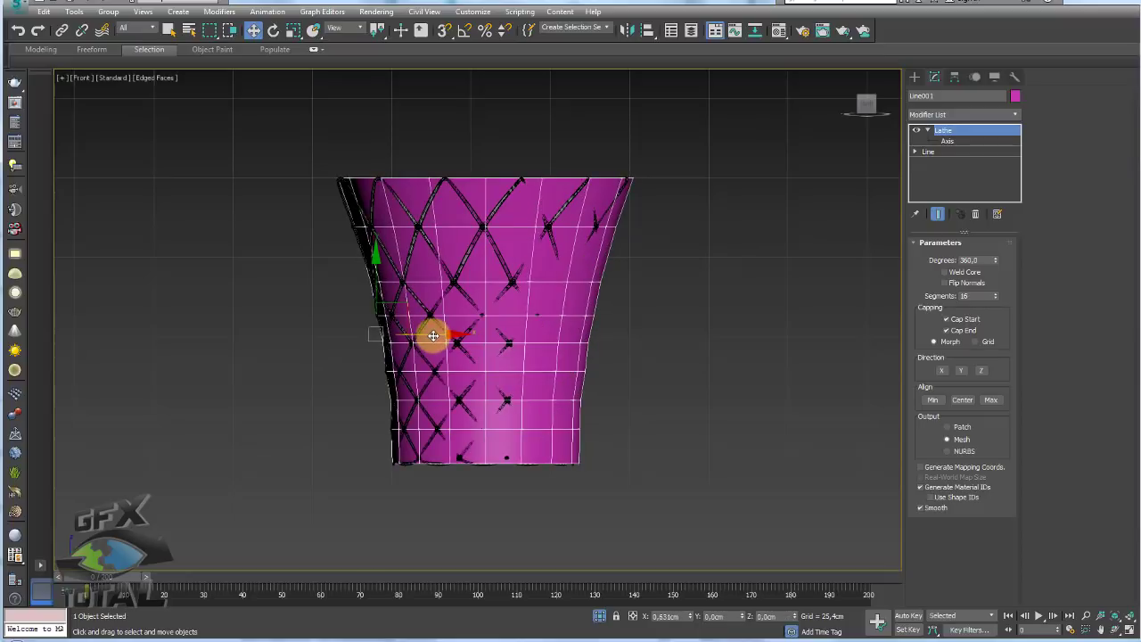
pyautogui.click(946, 141)
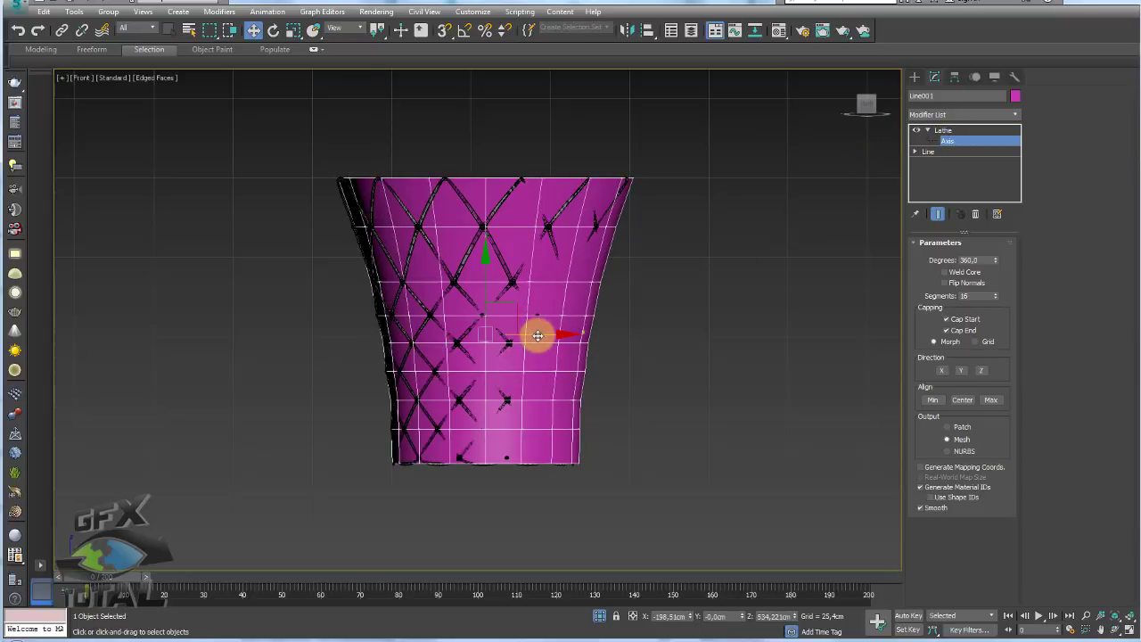
pyautogui.moveTo(535, 333); pyautogui.dragTo(537, 333)
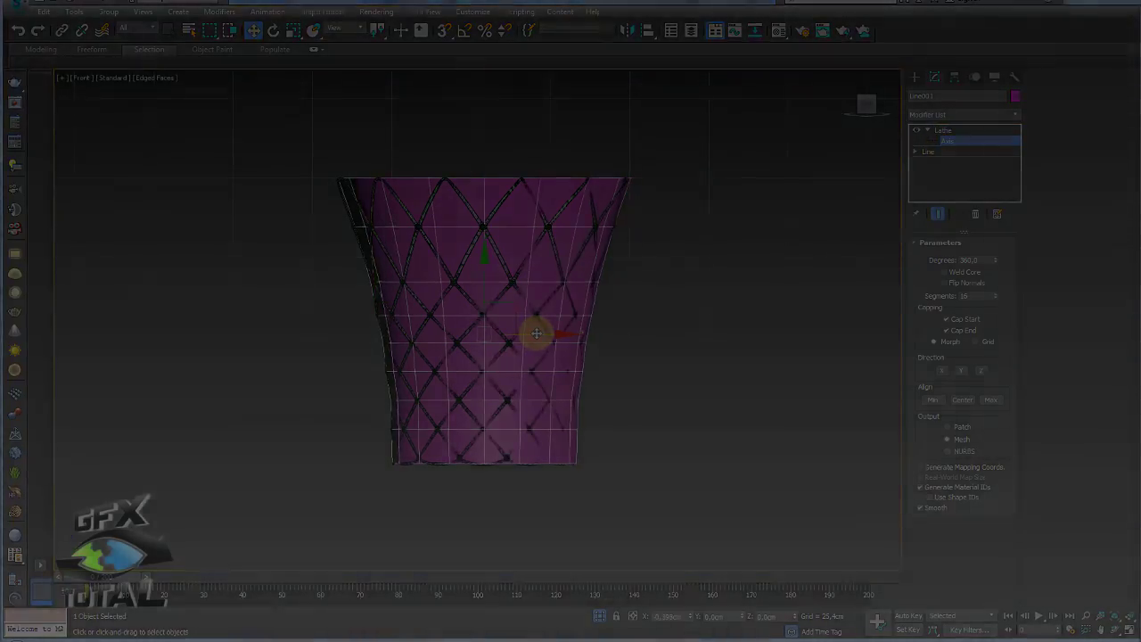